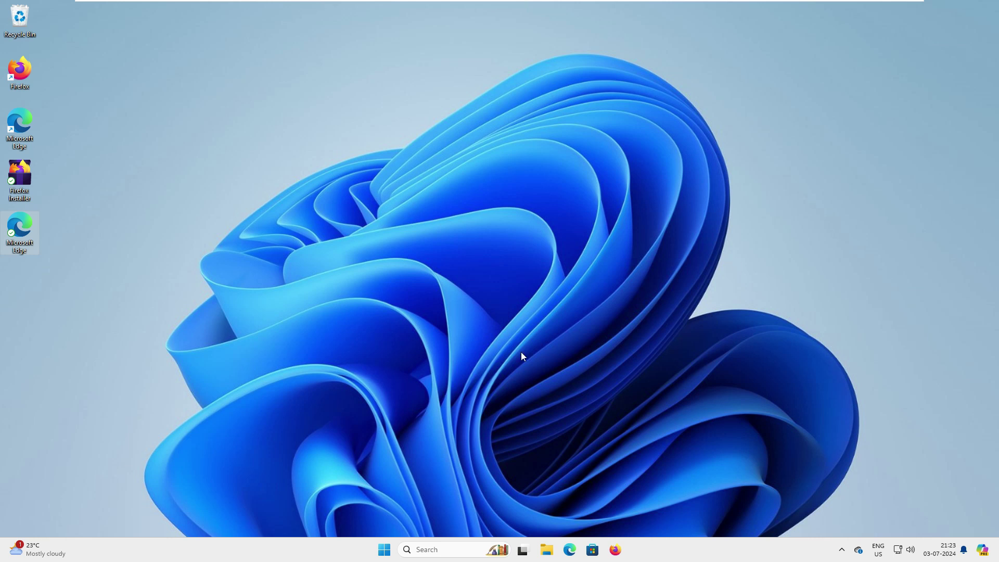
pyautogui.click(384, 551)
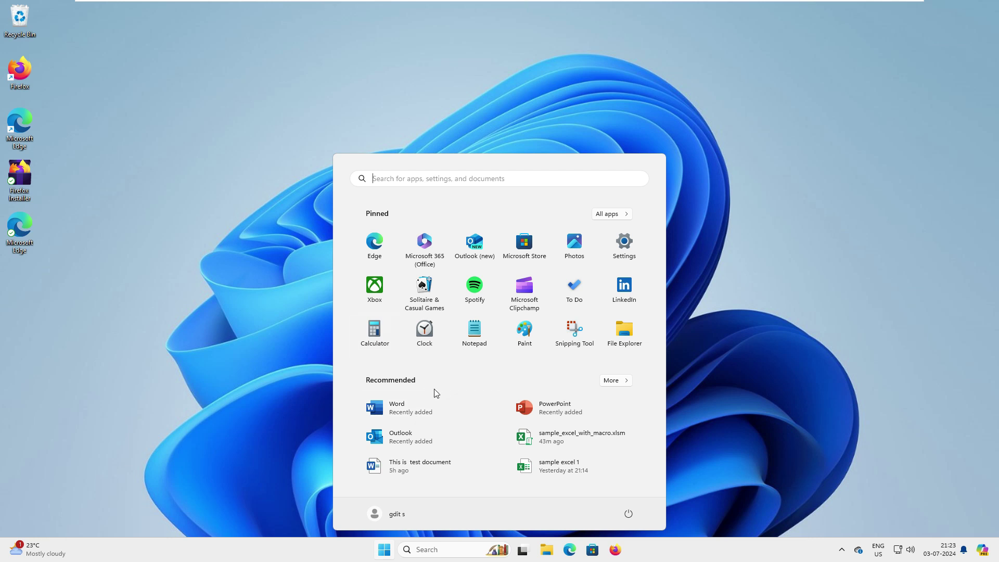
pyautogui.click(755, 391)
# Open Firefox without making it the default browser, search for "libre office" and open the official LibreOffice home page.
pyautogui.click(613, 550)
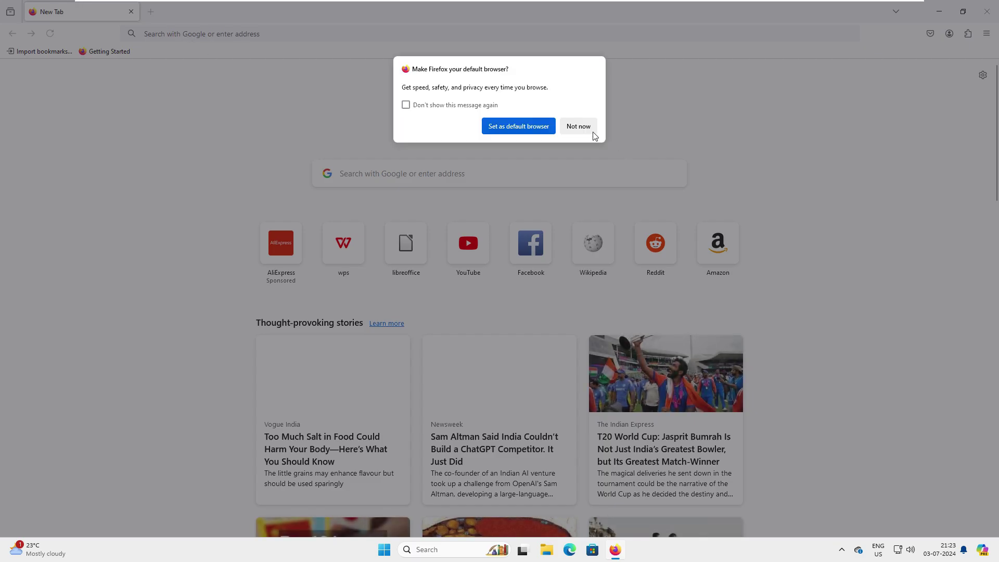
pyautogui.click(593, 132)
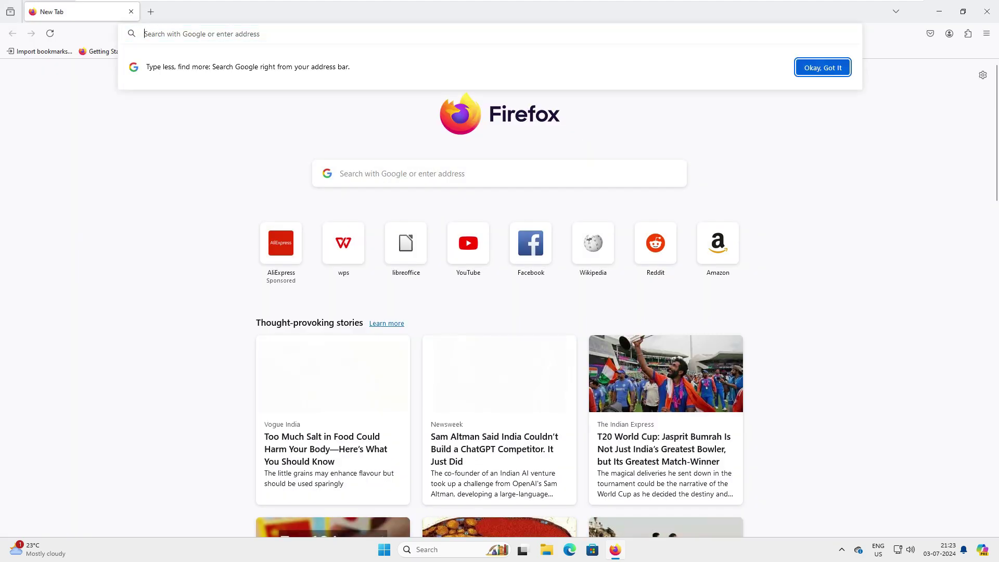
pyautogui.write('libre office')
pyautogui.press('Return')
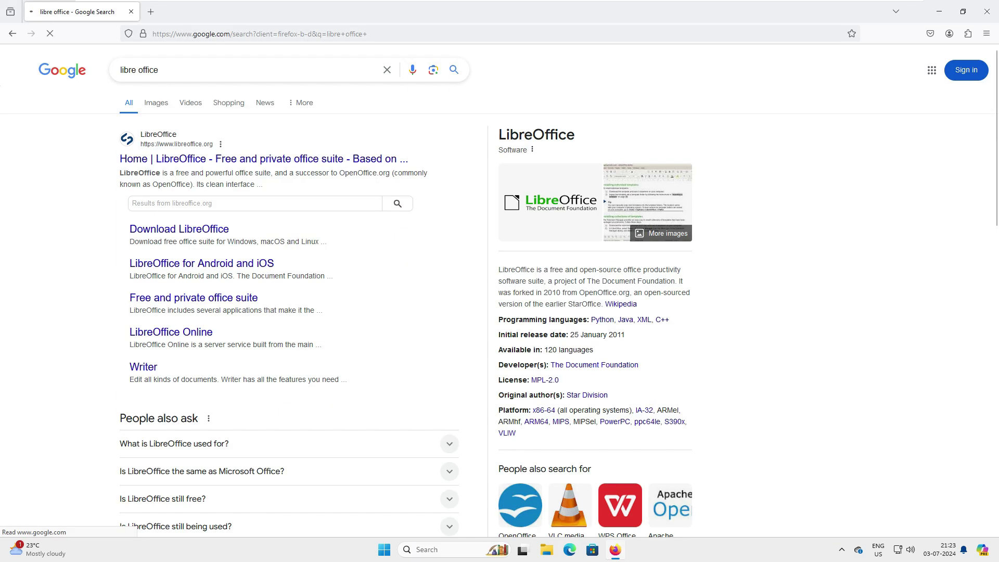
pyautogui.click(200, 159)
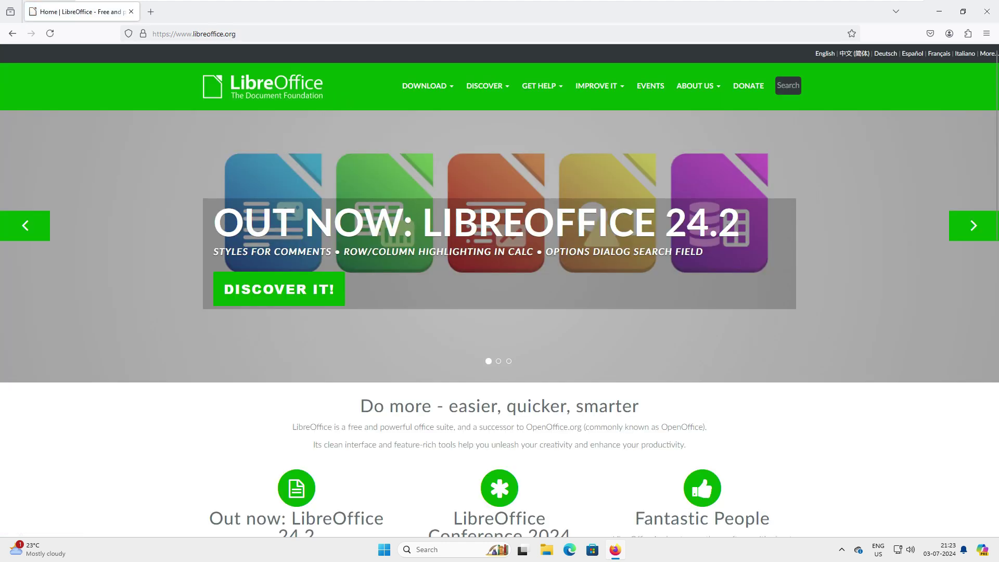
# Go to the Download LibreOffice page of the LibreOffice website.
pyautogui.scroll(-3, 254, 213)
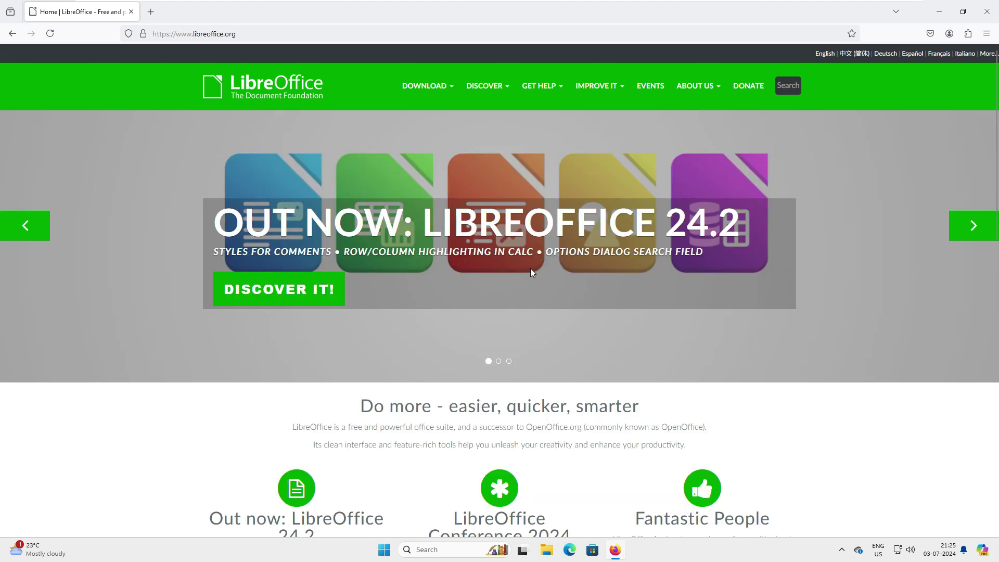
pyautogui.scroll(-3, 531, 271)
pyautogui.scroll(3, 530, 271)
pyautogui.moveTo(431, 89)
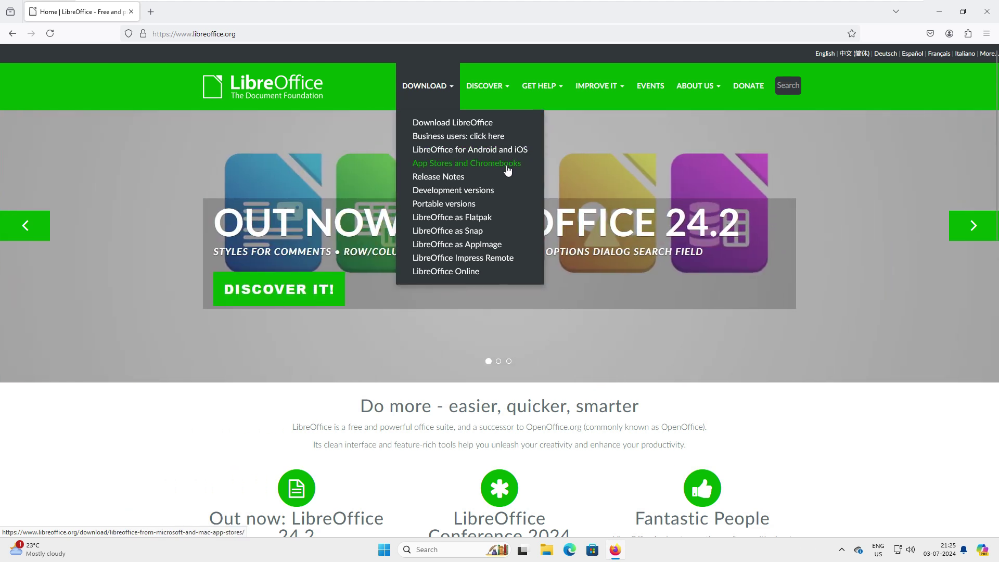
pyautogui.click(459, 125)
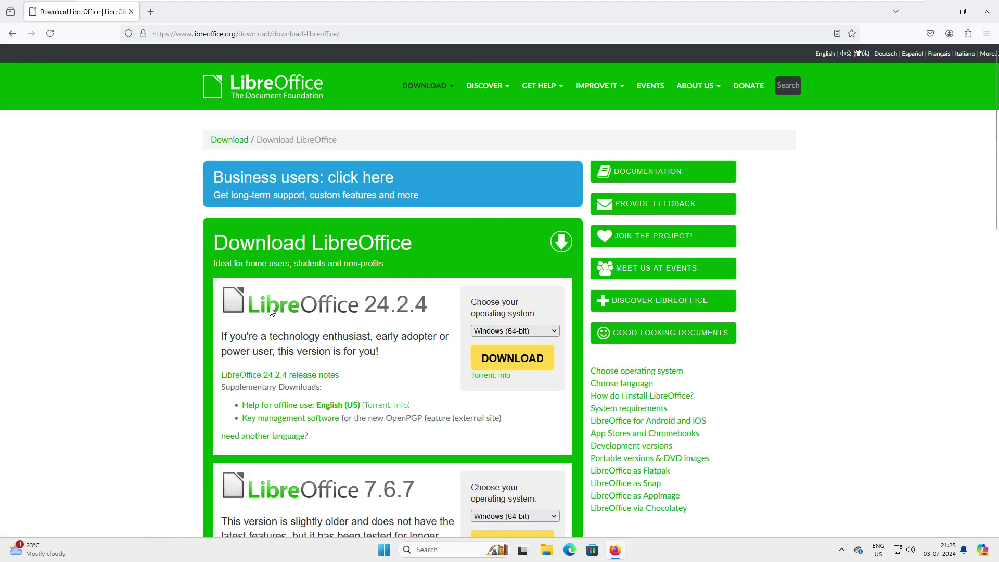
# Compare the descriptions of the LibreOffice 24.2.4 and 7.6.7 releases offered for download.
pyautogui.moveTo(436, 307); pyautogui.dragTo(205, 308)
pyautogui.click(156, 311)
pyautogui.moveTo(364, 304); pyautogui.dragTo(428, 304)
pyautogui.scroll(-3, 385, 263)
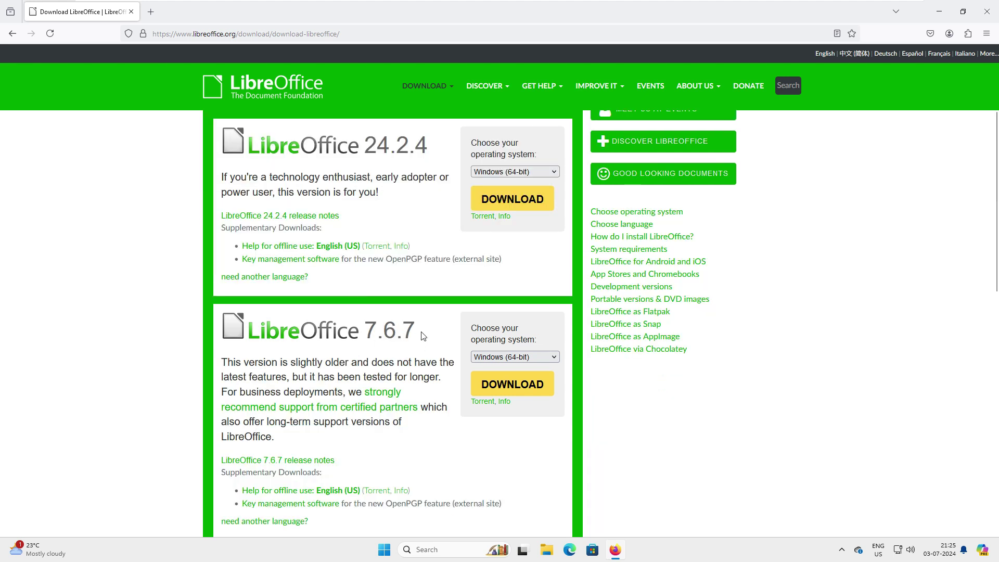
pyautogui.moveTo(417, 333); pyautogui.dragTo(269, 335)
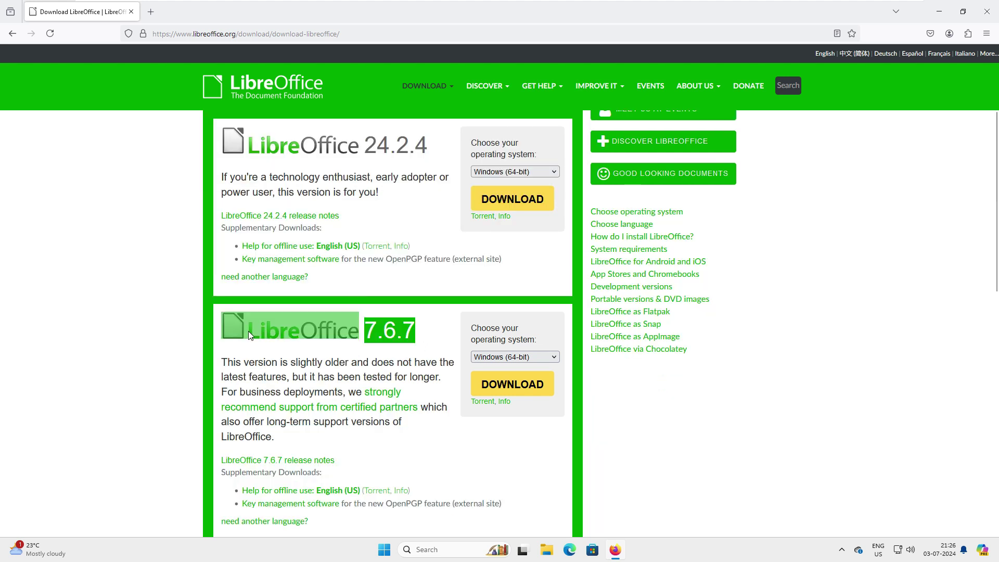
pyautogui.moveTo(364, 333); pyautogui.dragTo(417, 329)
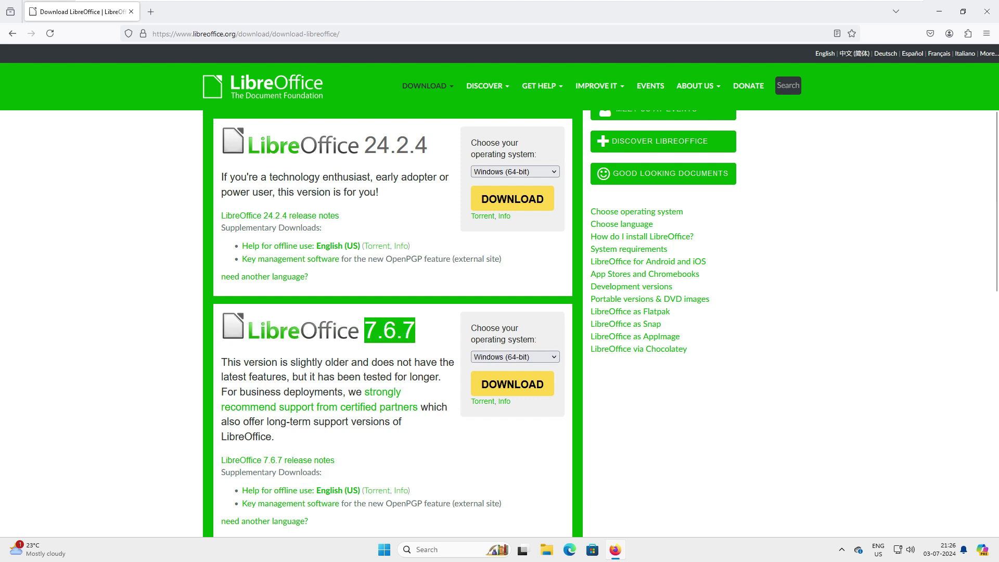
pyautogui.moveTo(330, 392); pyautogui.dragTo(221, 392)
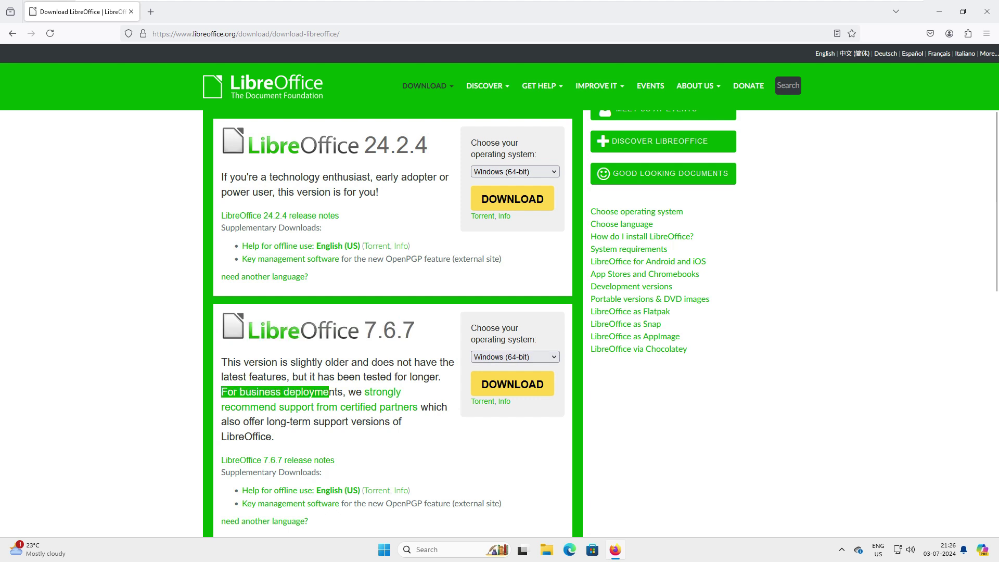
pyautogui.moveTo(421, 346); pyautogui.dragTo(257, 325)
pyautogui.click(450, 430)
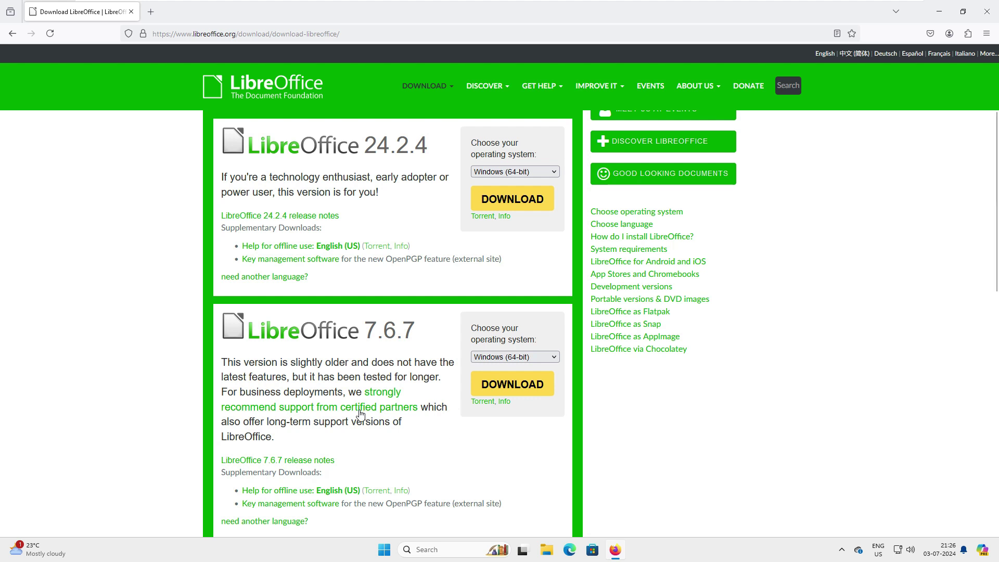
pyautogui.scroll(-2, 399, 435)
pyautogui.scroll(4, 397, 431)
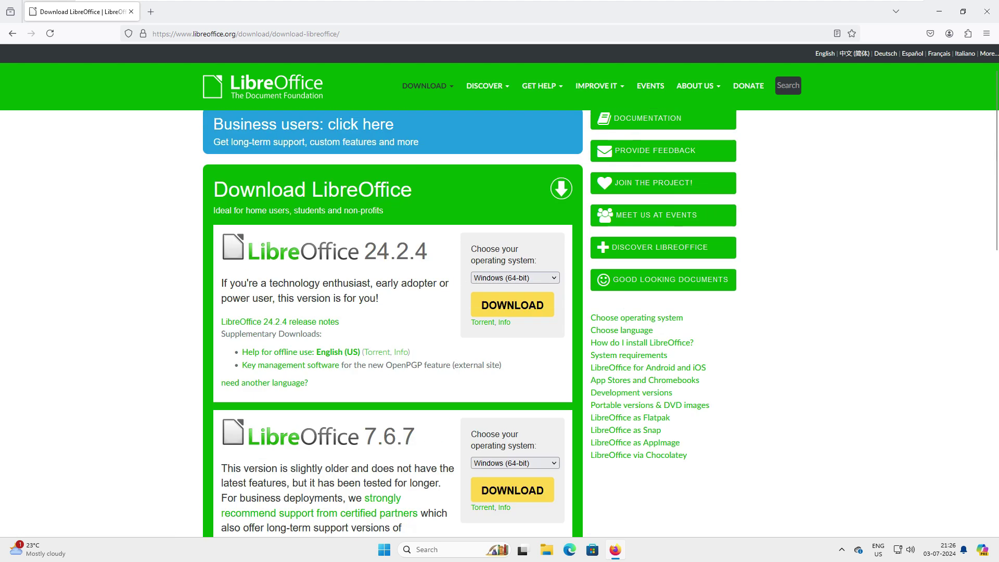
pyautogui.scroll(-3, 360, 465)
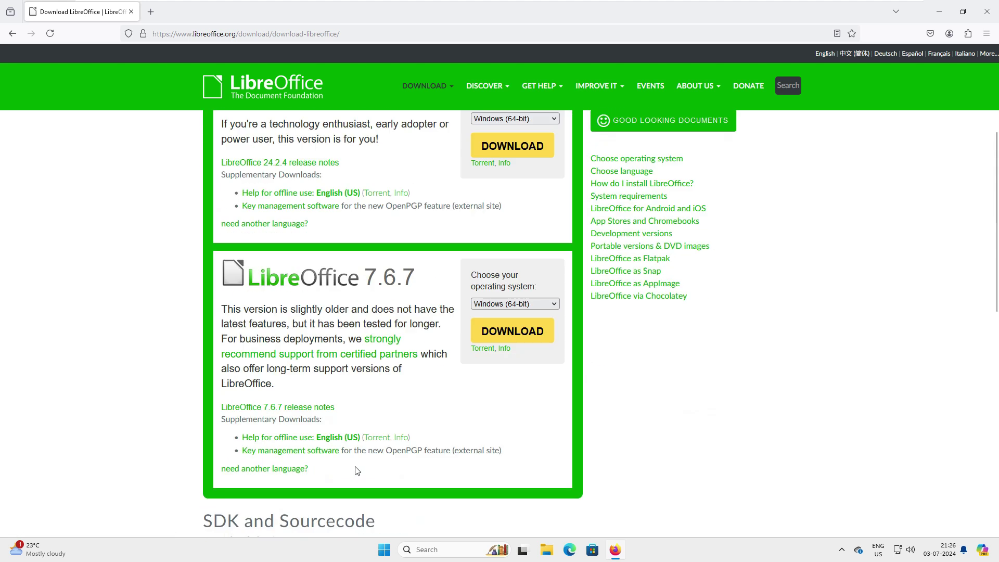
pyautogui.click(400, 355)
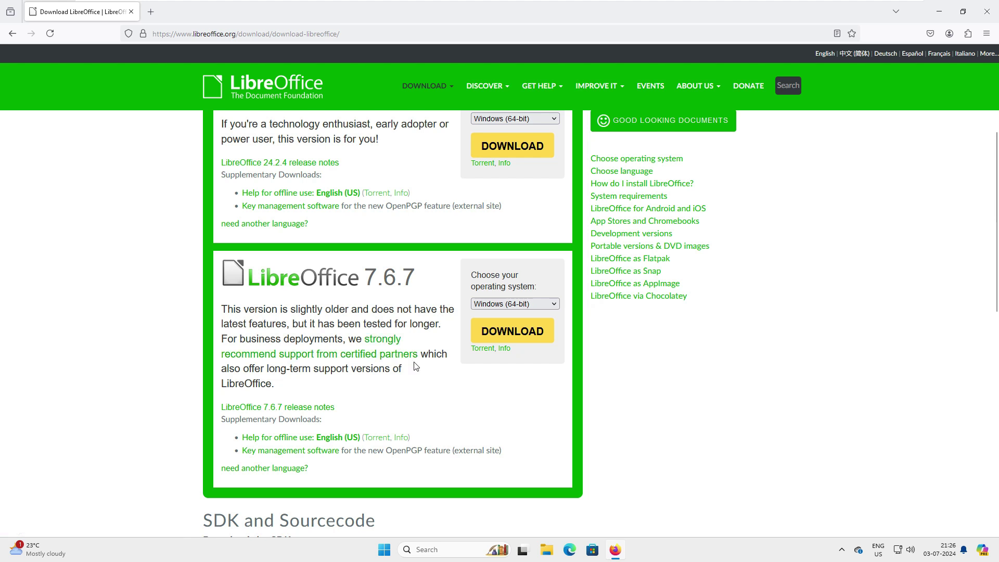
# Download the LibreOffice 24.2.4 installer for Windows (64-bit).
pyautogui.scroll(4, 493, 330)
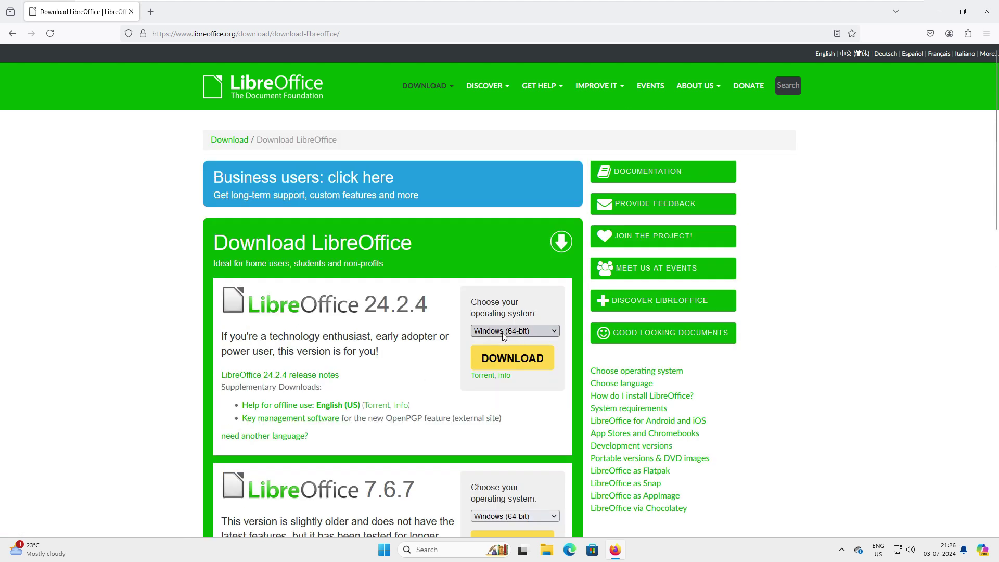
pyautogui.moveTo(416, 305); pyautogui.dragTo(223, 302)
pyautogui.click(403, 257)
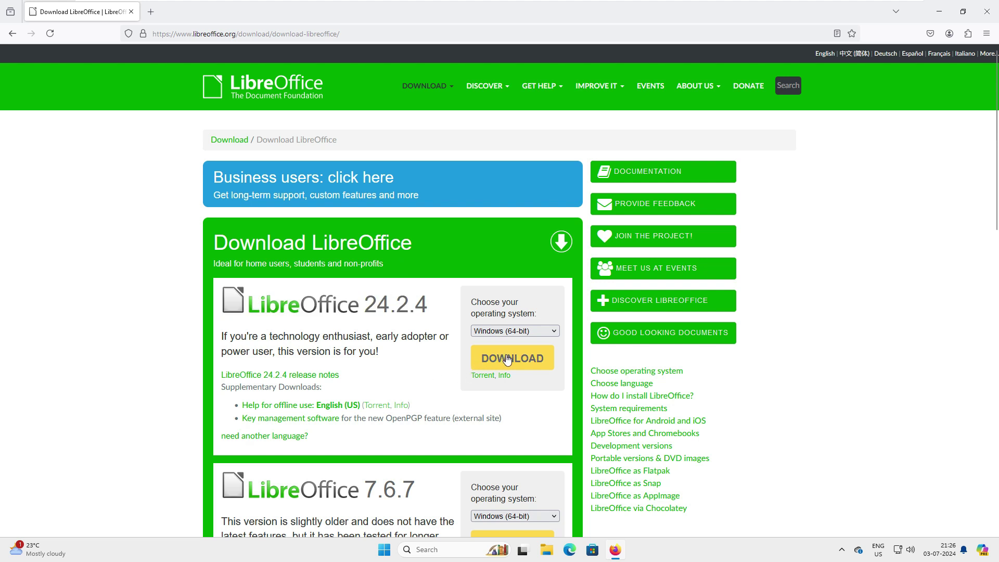
pyautogui.click(525, 364)
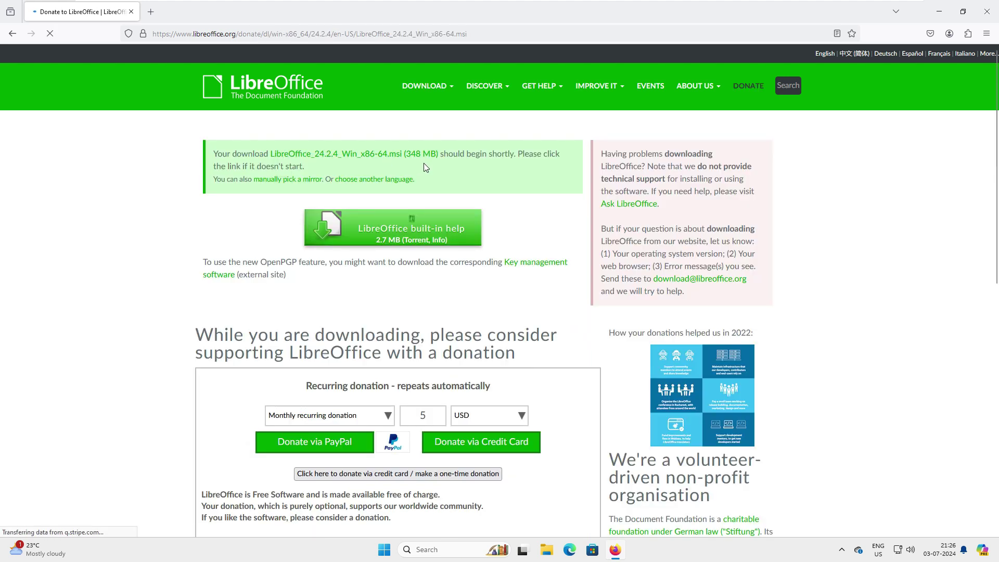
pyautogui.click(350, 158)
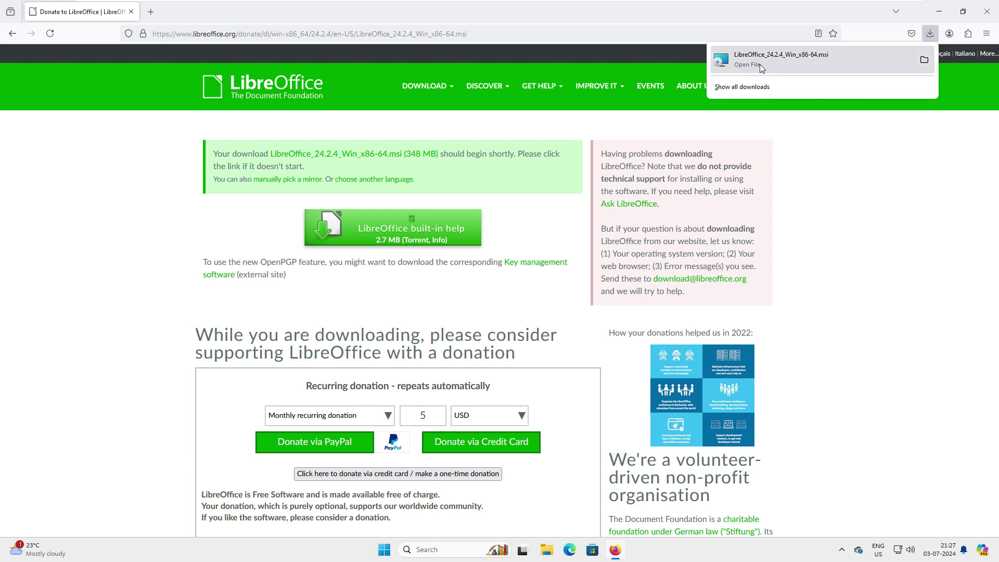
# Launch the downloaded LibreOffice_24.2.4_Win_x86-64.msi and start the installation with the Typical setup type.
pyautogui.click(783, 61)
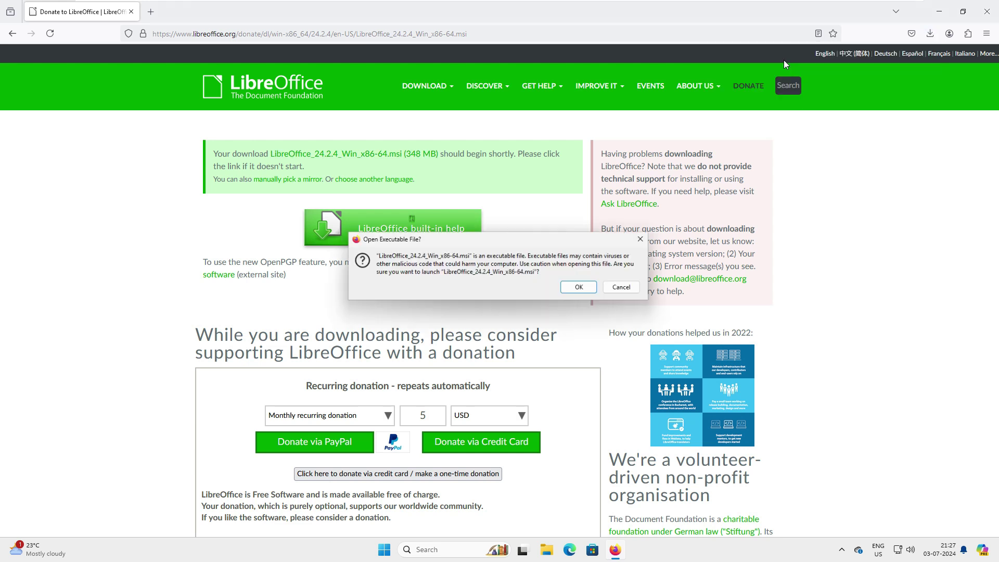
pyautogui.click(583, 288)
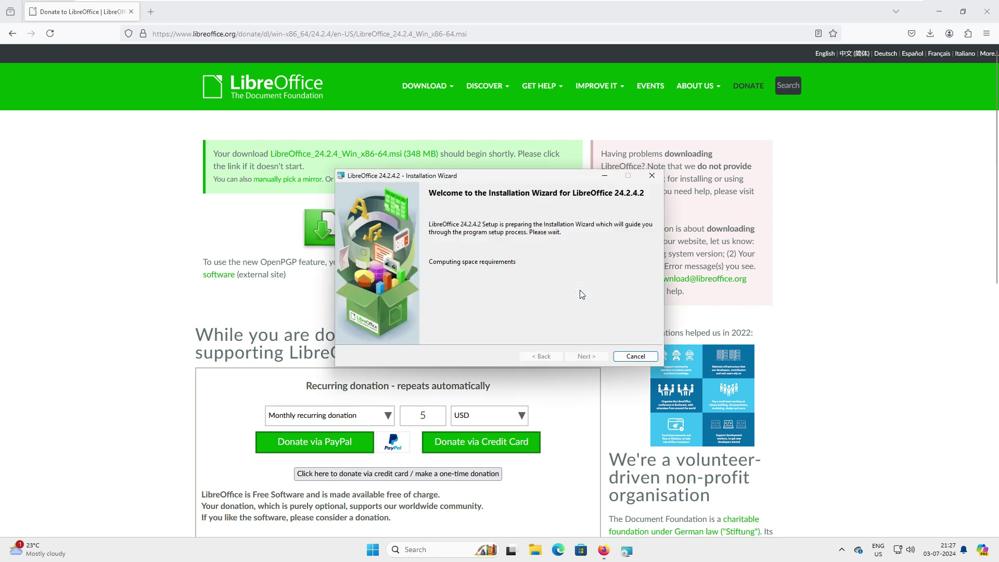
pyautogui.click(585, 357)
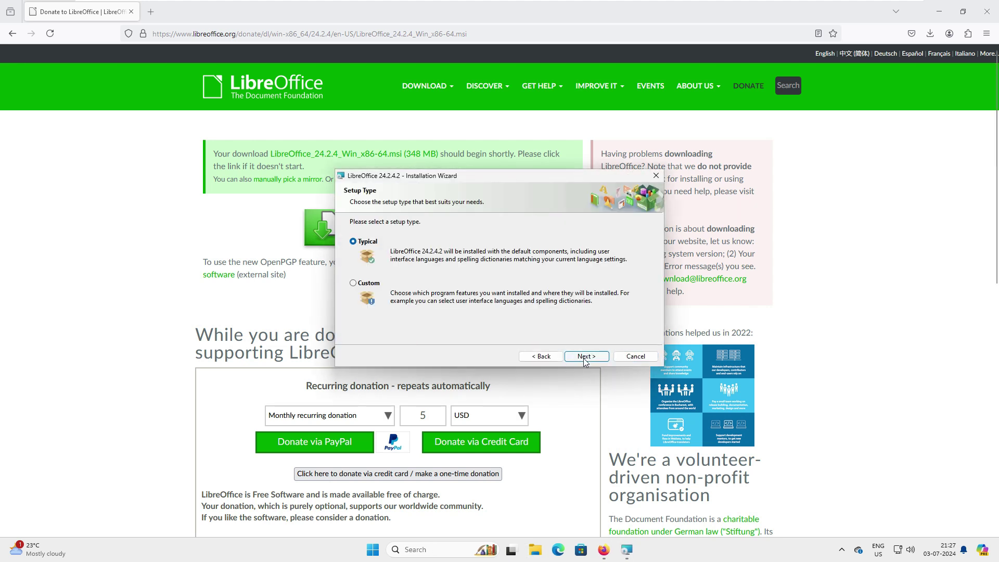
pyautogui.click(585, 359)
pyautogui.click(588, 358)
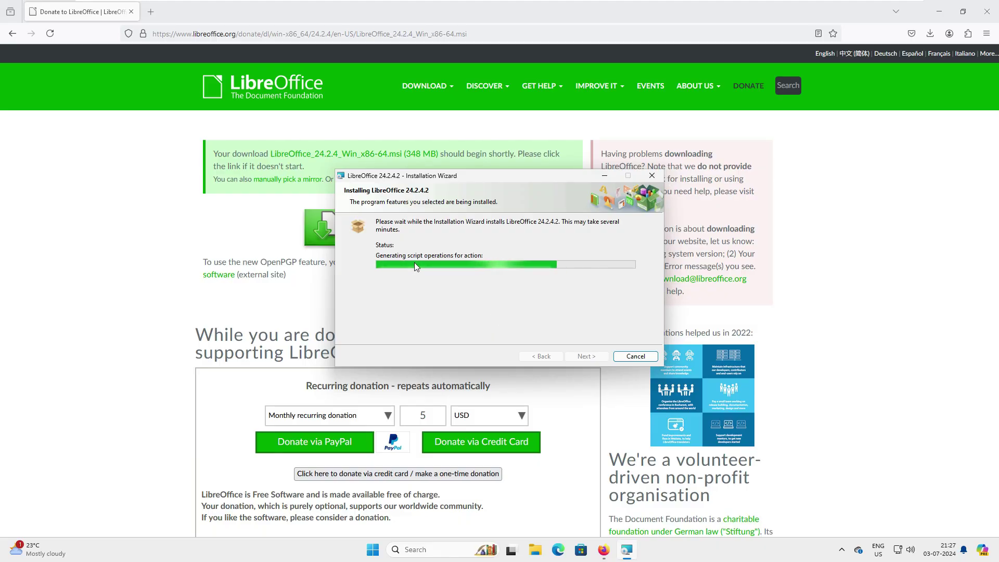
# Minimize the browser and finish the LibreOffice installation wizard.
pyautogui.click(942, 14)
pyautogui.click(941, 14)
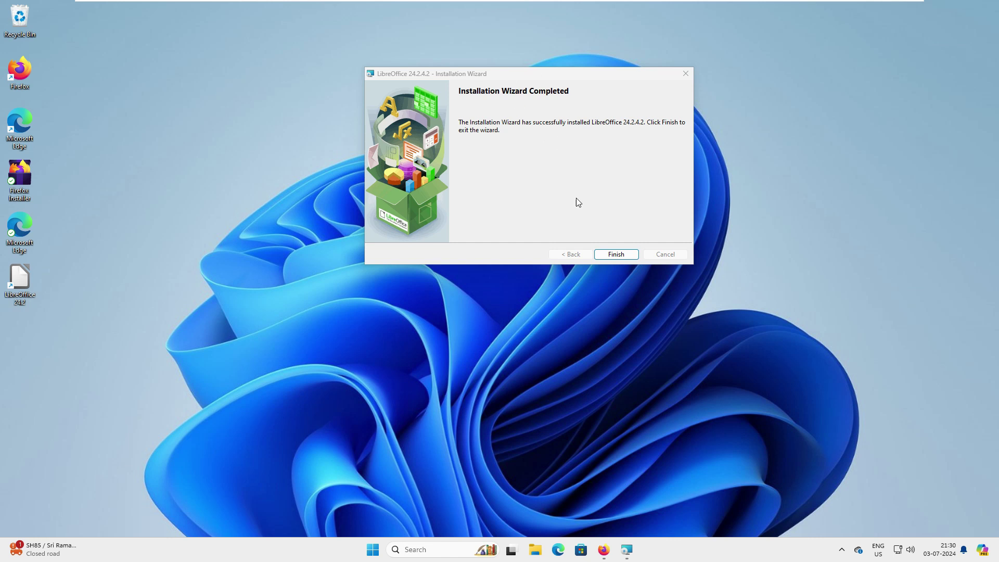
pyautogui.click(616, 254)
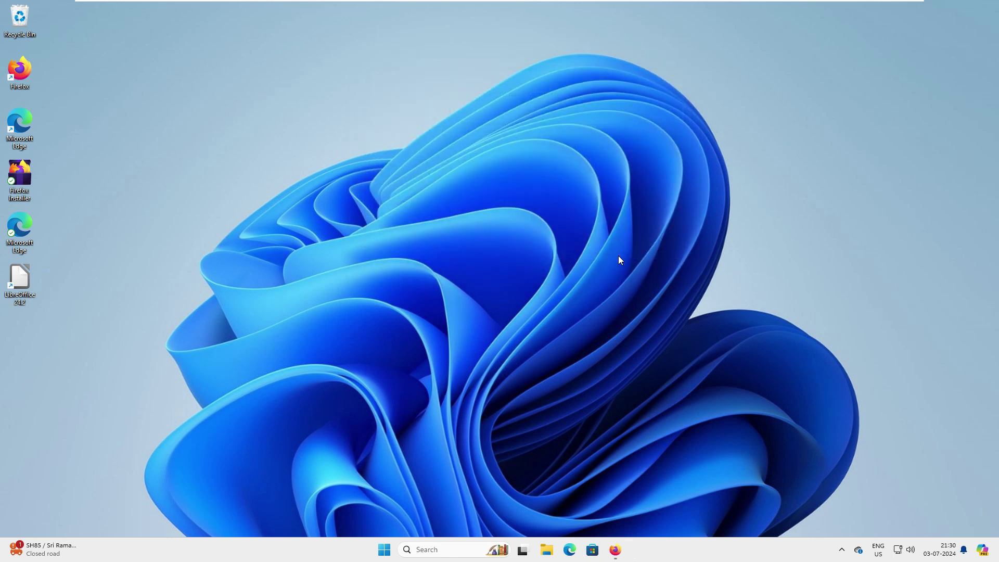
# Launch LibreOffice from its desktop shortcut and create a new Writer document.
pyautogui.doubleClick(21, 281)
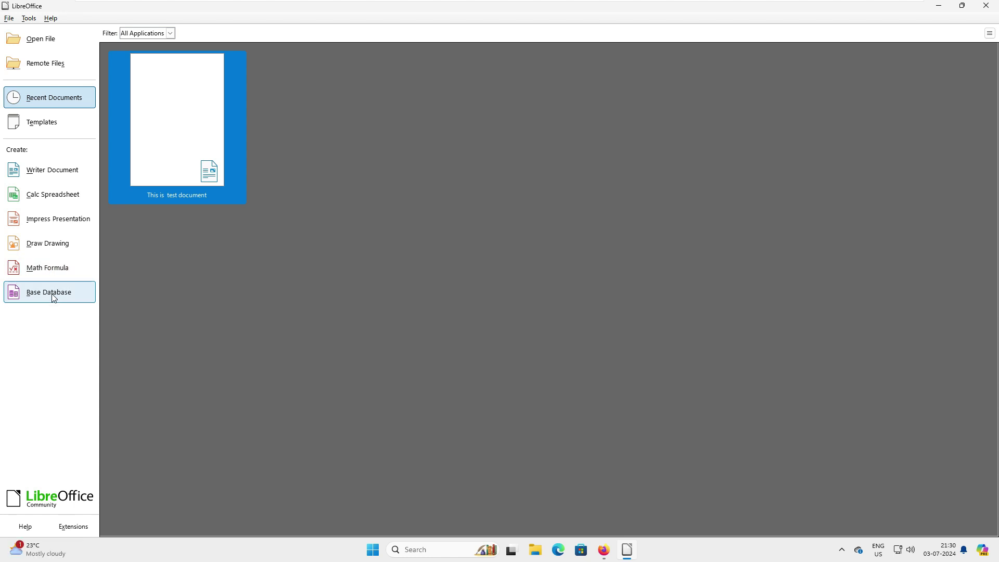
pyautogui.click(40, 180)
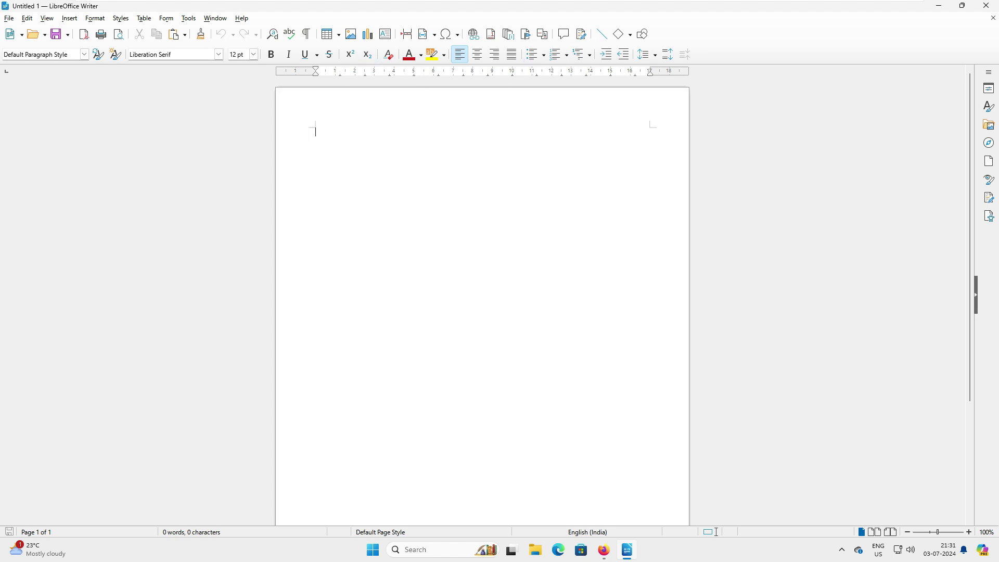
pyautogui.click(27, 19)
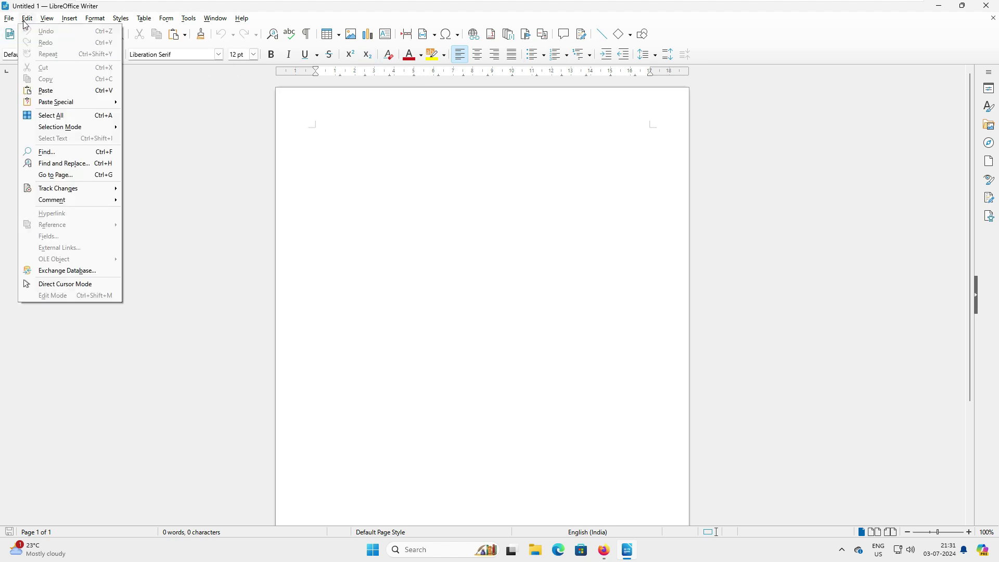
pyautogui.moveTo(95, 25)
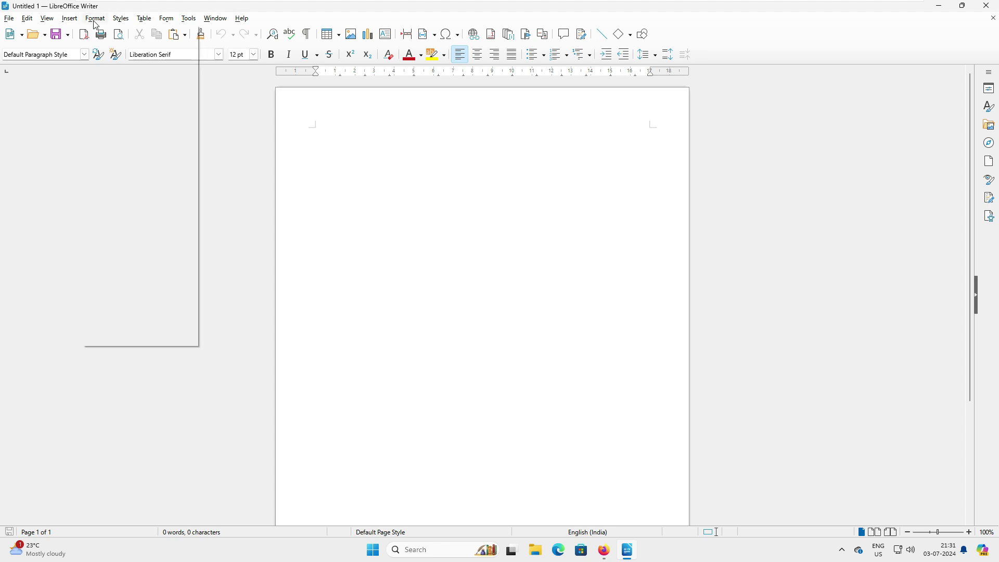
pyautogui.click(127, 24)
pyautogui.moveTo(190, 24)
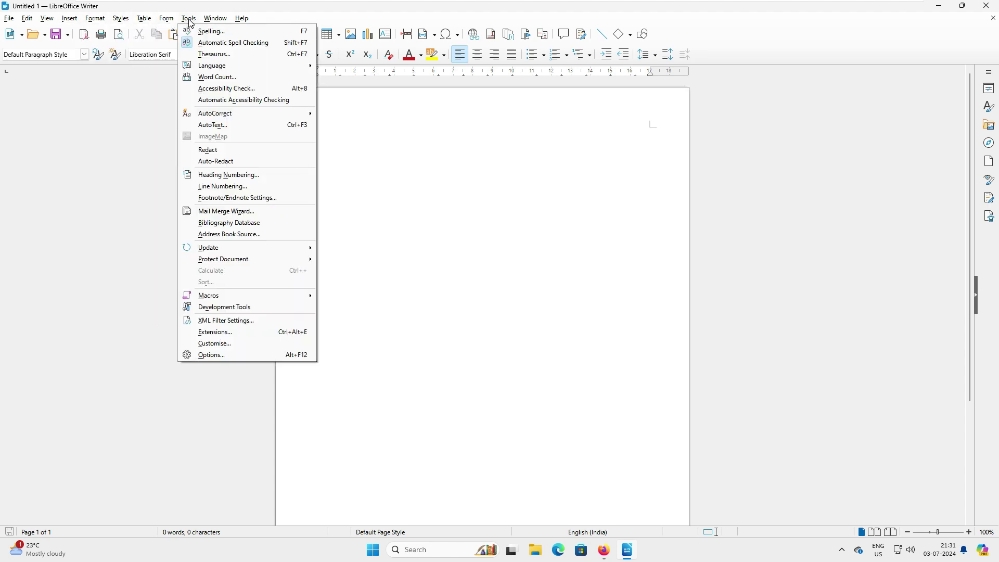
pyautogui.moveTo(249, 23)
pyautogui.click(897, 123)
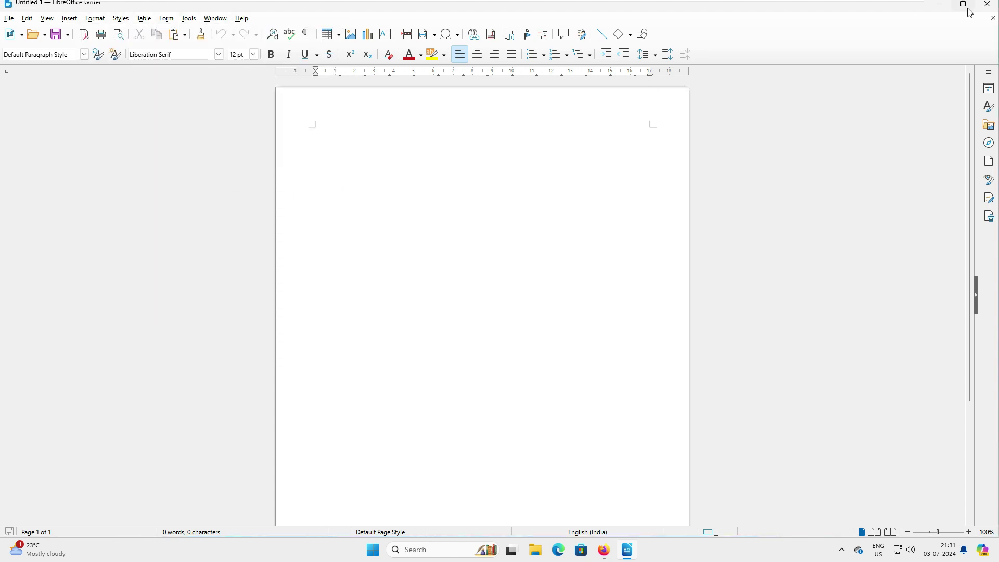
# Restore the Writer window to a smaller size, move it to the right half of the desktop and widen it to the screen edge.
pyautogui.click(962, 5)
pyautogui.moveTo(51, 15); pyautogui.dragTo(505, 38)
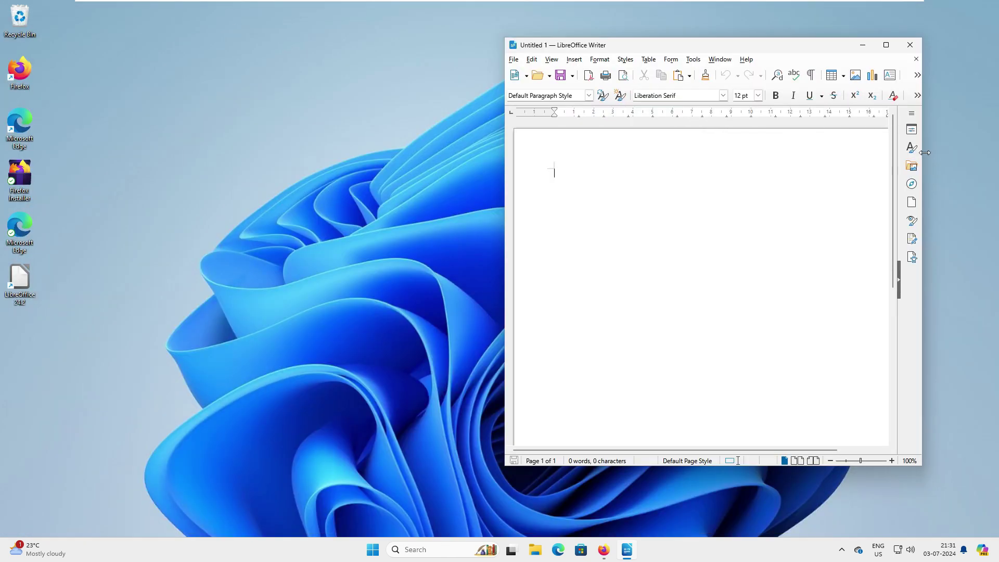
pyautogui.moveTo(925, 152); pyautogui.dragTo(997, 152)
# Launch Microsoft Word from the recent items of the Windows search.
pyautogui.click(442, 551)
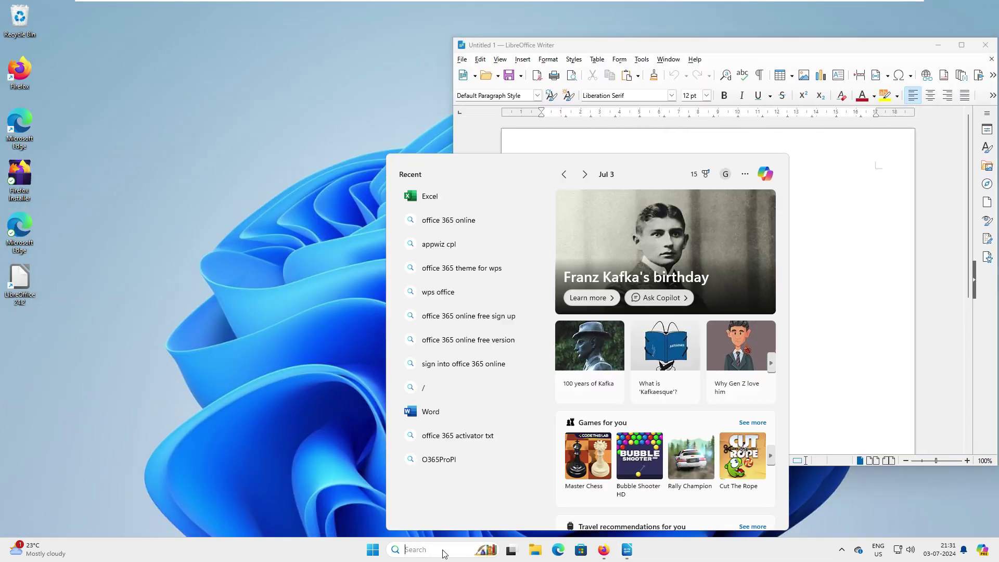
pyautogui.click(435, 413)
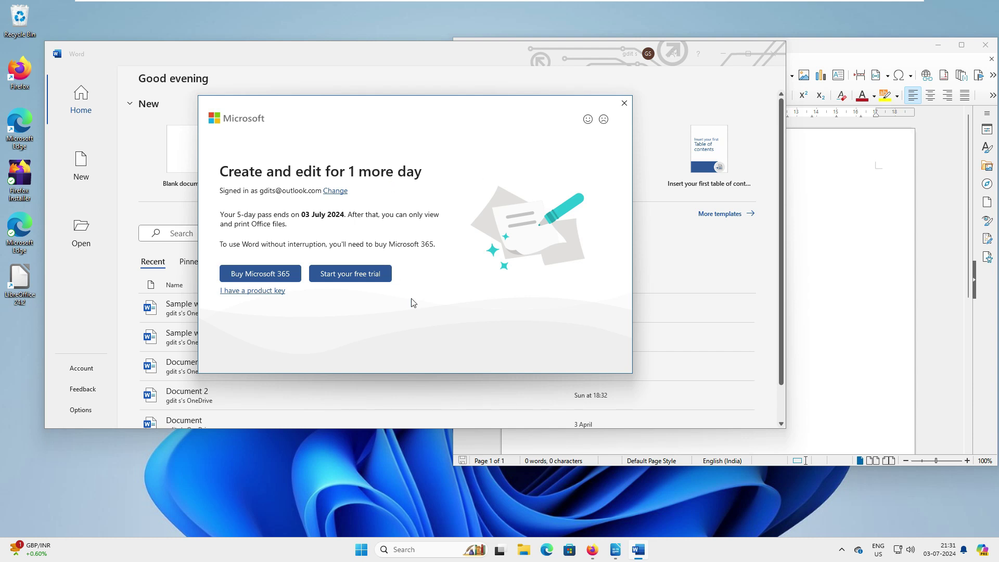
# Dismiss the Microsoft 365 prompt, create a blank Word document and place the Writer window just below Word's ribbon for comparison.
pyautogui.click(624, 104)
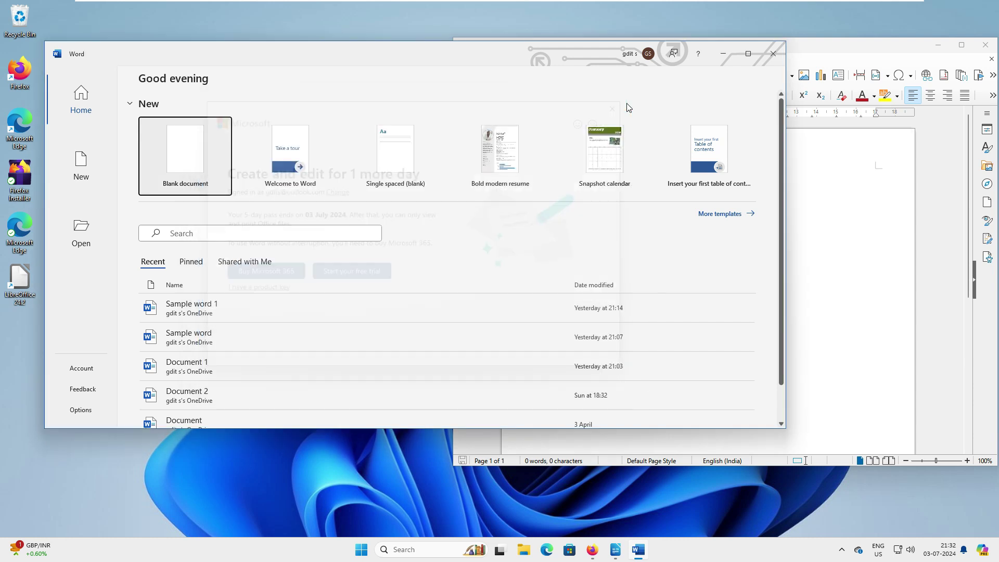
pyautogui.click(176, 153)
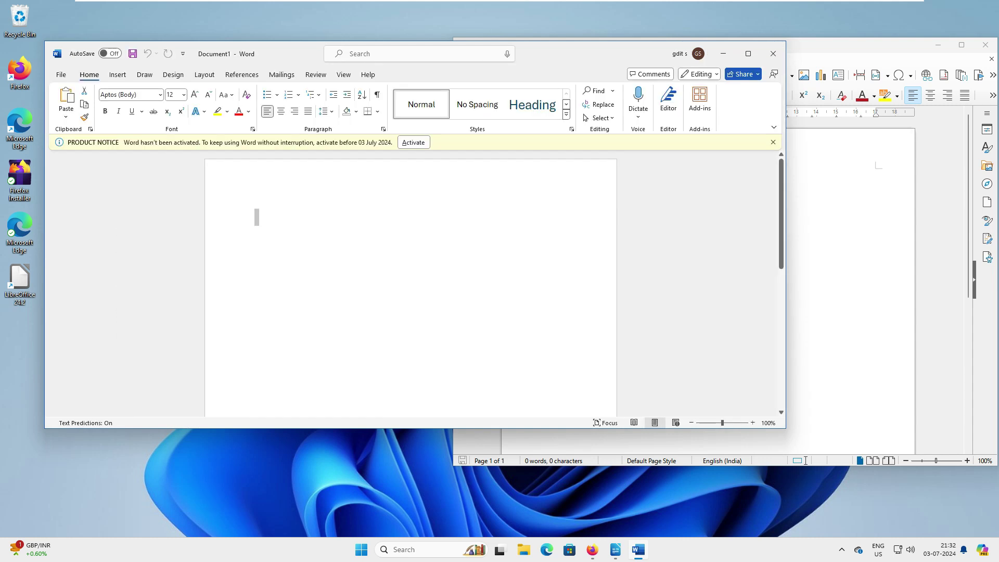
pyautogui.click(855, 53)
pyautogui.click(570, 59)
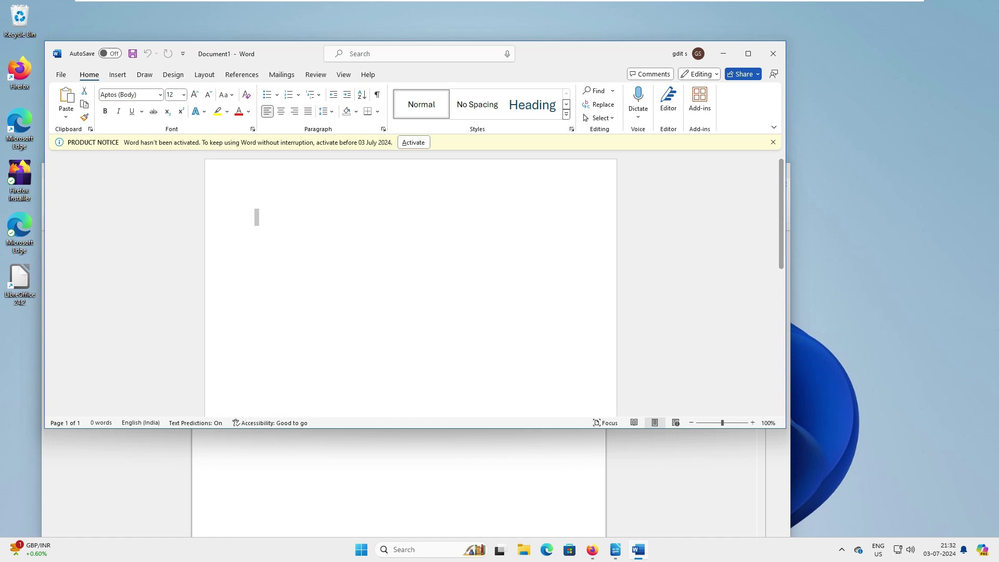
pyautogui.hotkey('alt', 'Tab')
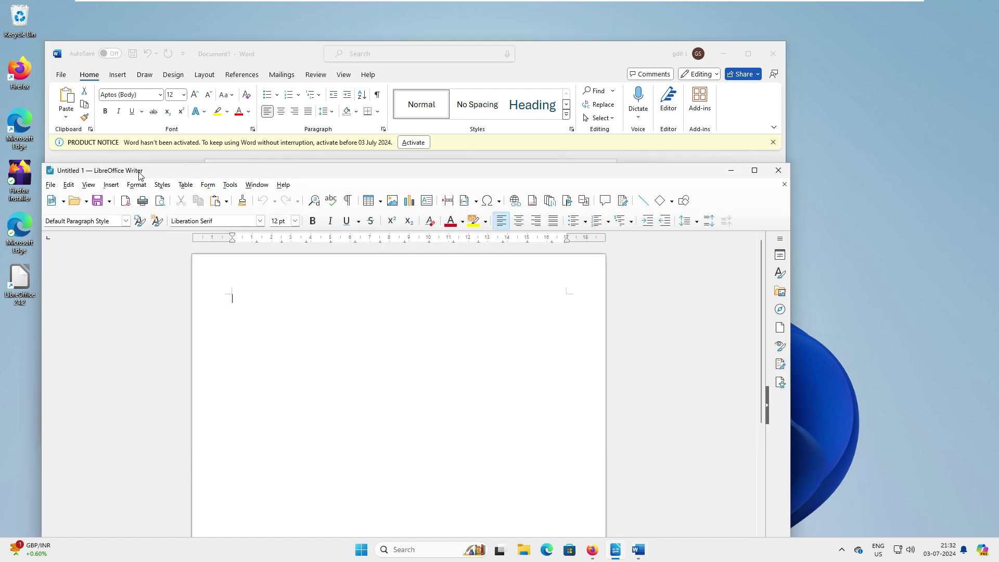
pyautogui.moveTo(140, 175); pyautogui.dragTo(146, 160)
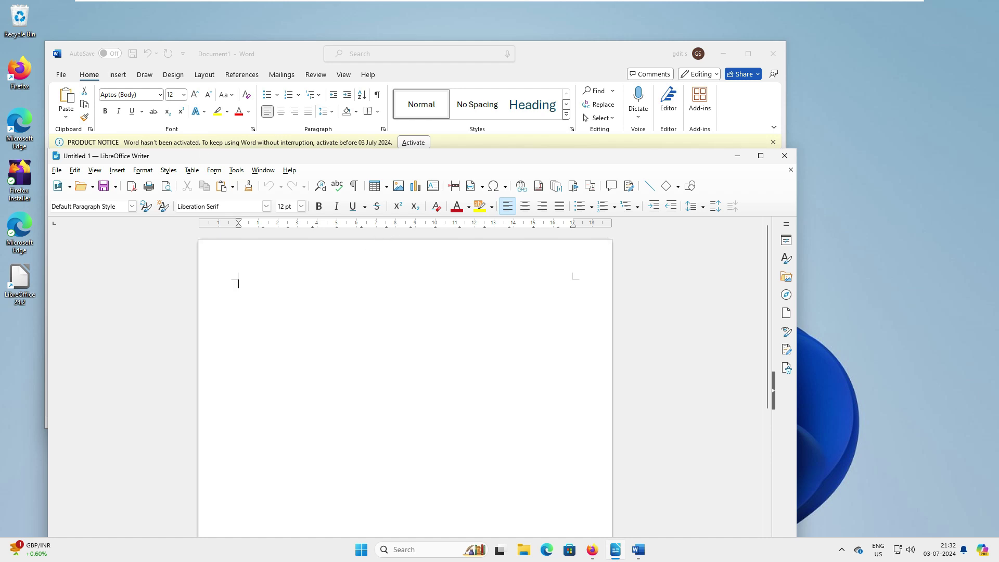
# Insert a default column chart in the Writer document and another in the blank Word document.
pyautogui.click(117, 171)
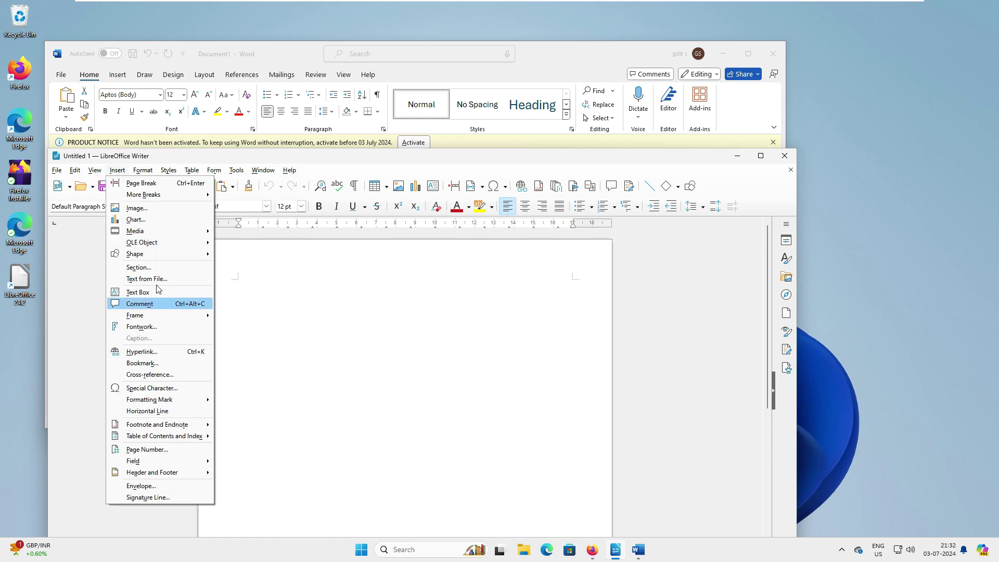
pyautogui.click(148, 219)
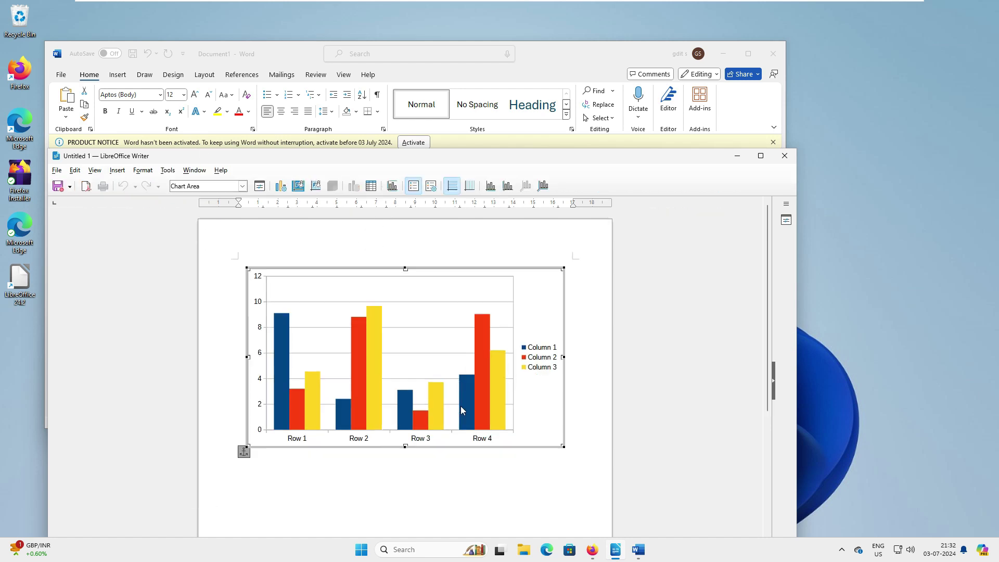
pyautogui.click(116, 88)
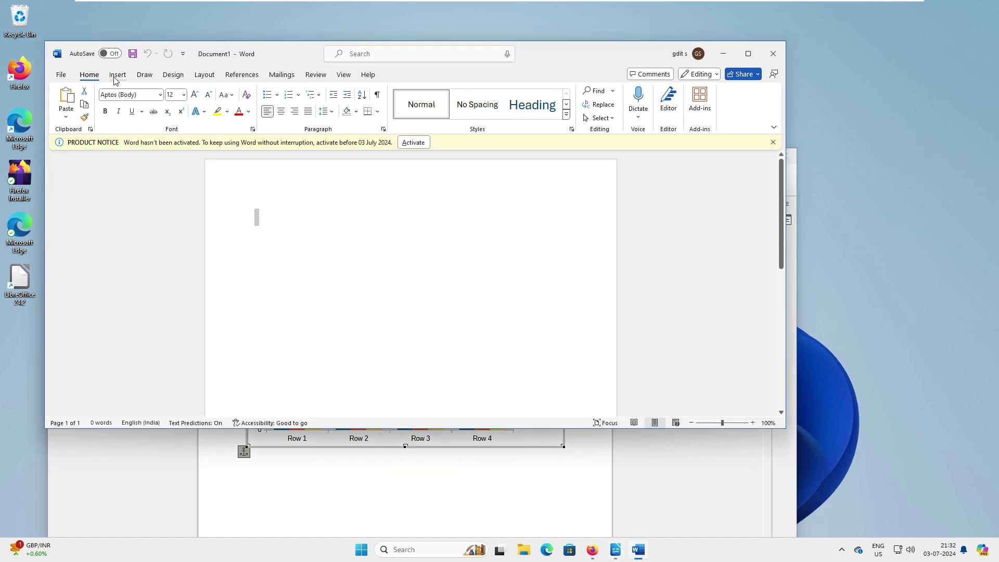
pyautogui.click(117, 76)
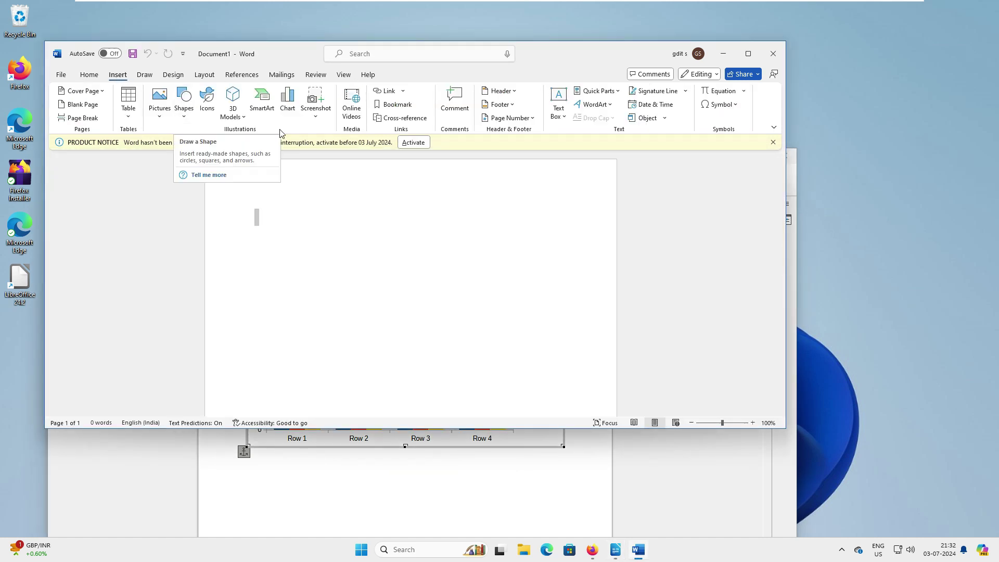
# Alternate between the Writer and Word windows to compare their charts, dismissing the Microsoft 365 prompt.
pyautogui.click(615, 550)
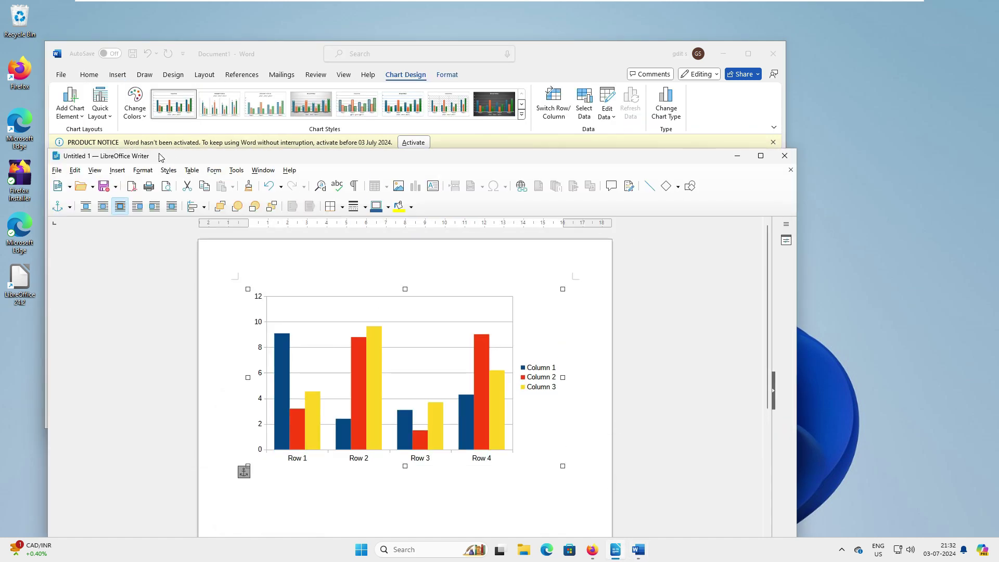
pyautogui.moveTo(178, 158); pyautogui.dragTo(175, 162)
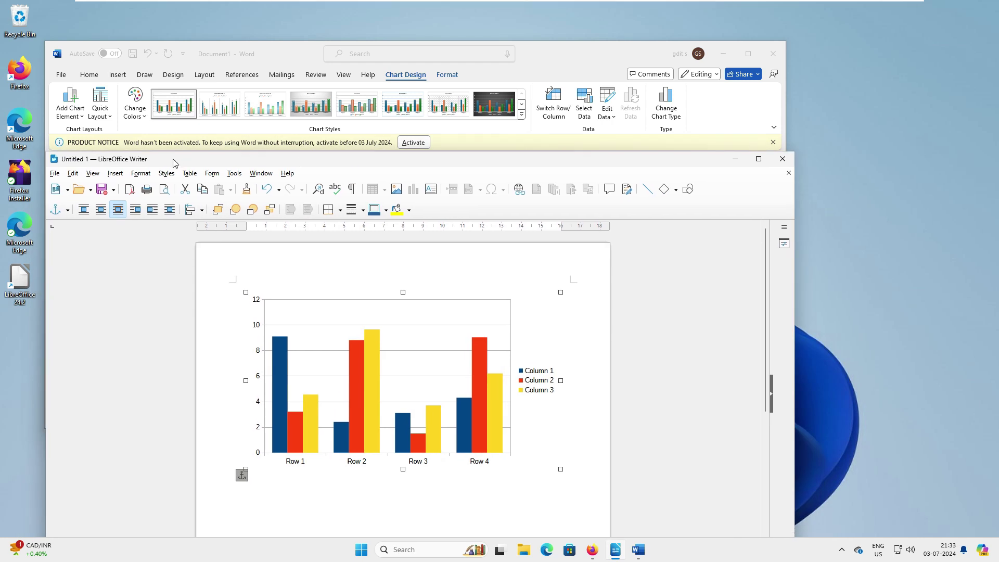
pyautogui.click(664, 346)
pyautogui.click(583, 58)
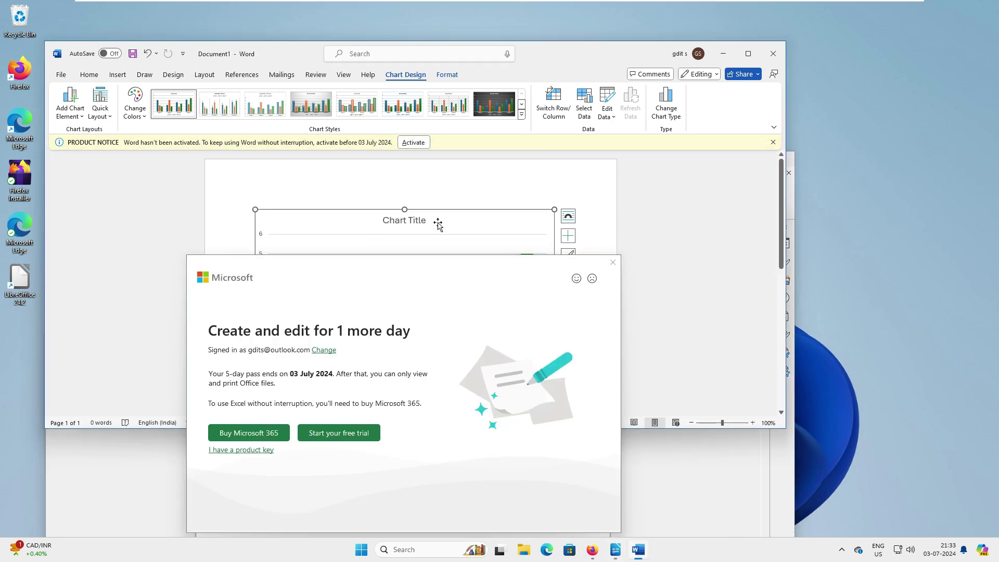
pyautogui.hotkey('alt', 'Tab')
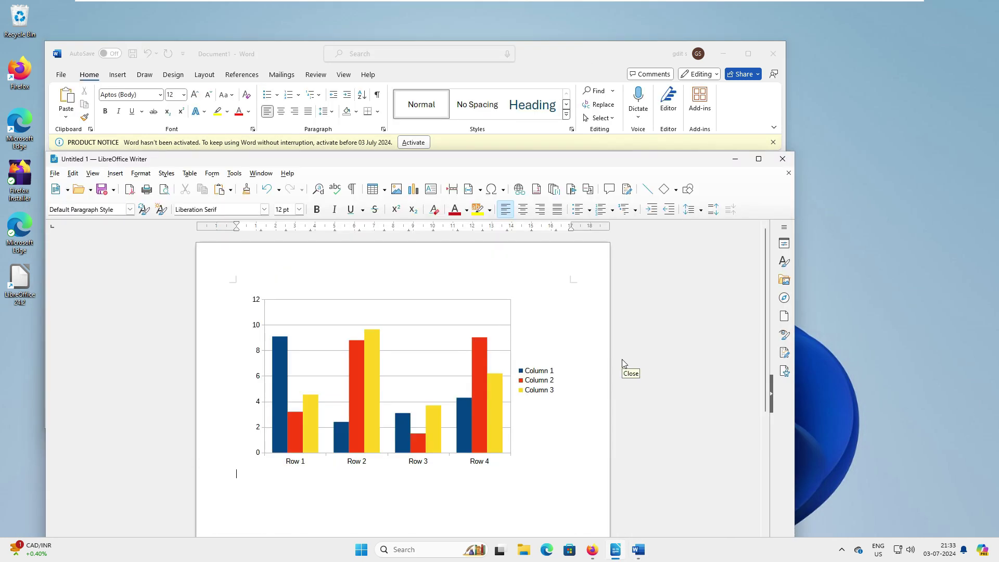
pyautogui.click(607, 55)
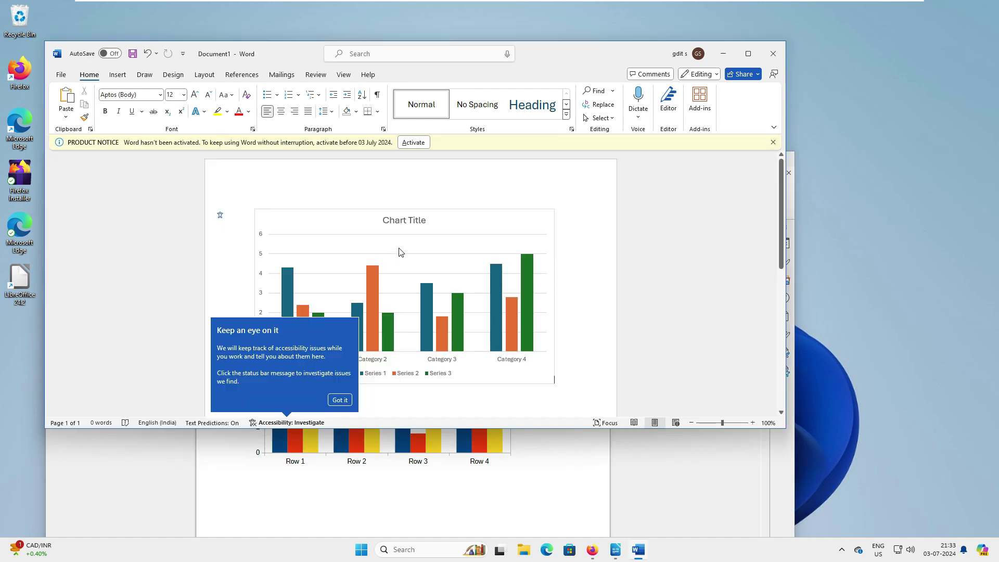
# Minimize Word and enter "This is my important document" below the chart in Writer.
pyautogui.click(723, 54)
pyautogui.scroll(-3, 653, 322)
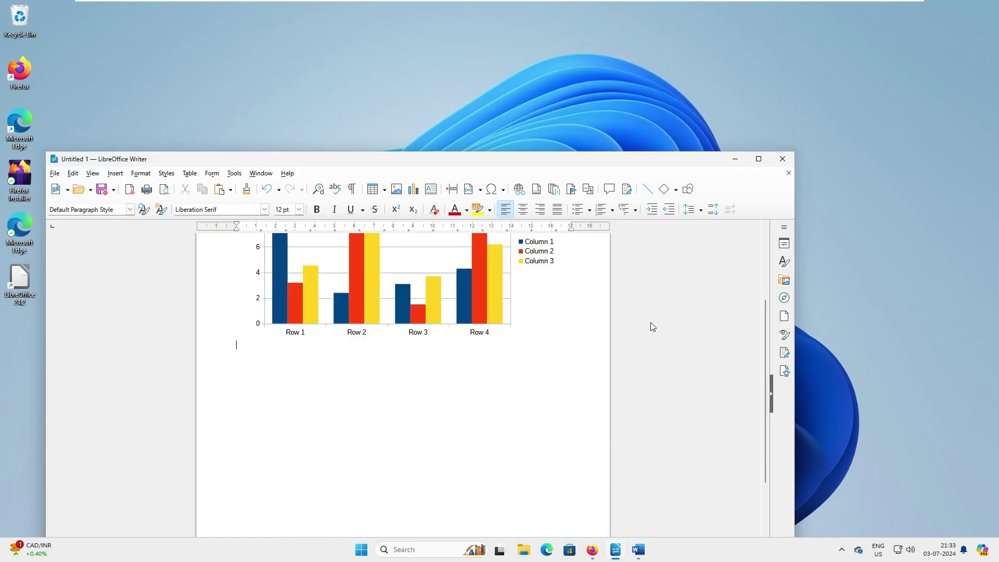
pyautogui.hotkey('ctrl', 'shift', 'Left')
pyautogui.hotkey('ctrl', 'shift', 'Left')
pyautogui.hotkey('ctrl', 'shift', 'Left')
pyautogui.hotkey('ctrl', 'shift', 'Left')
pyautogui.hotkey('ctrl', 'shift', 'Left')
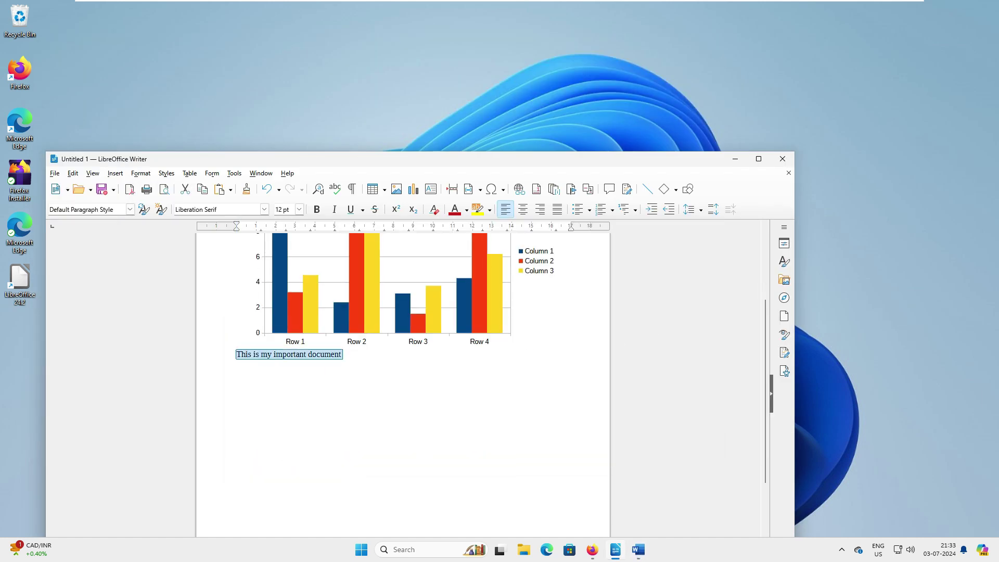
pyautogui.moveTo(227, 164); pyautogui.dragTo(287, 137)
pyautogui.press('End')
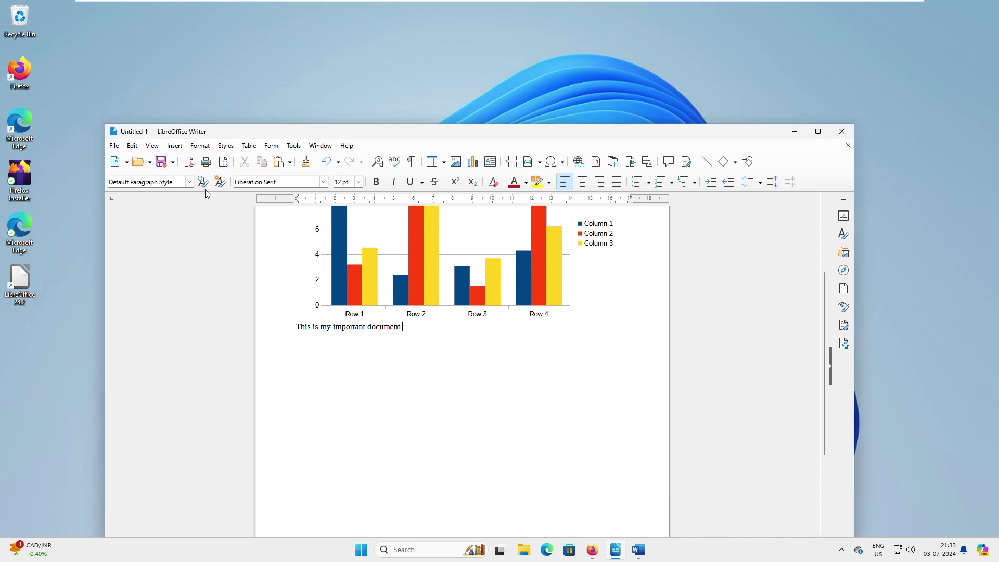
# Save the Writer document as Untitled 1 in the Documents folder, in Word 2010–365 Document format.
pyautogui.click(113, 146)
pyautogui.click(152, 279)
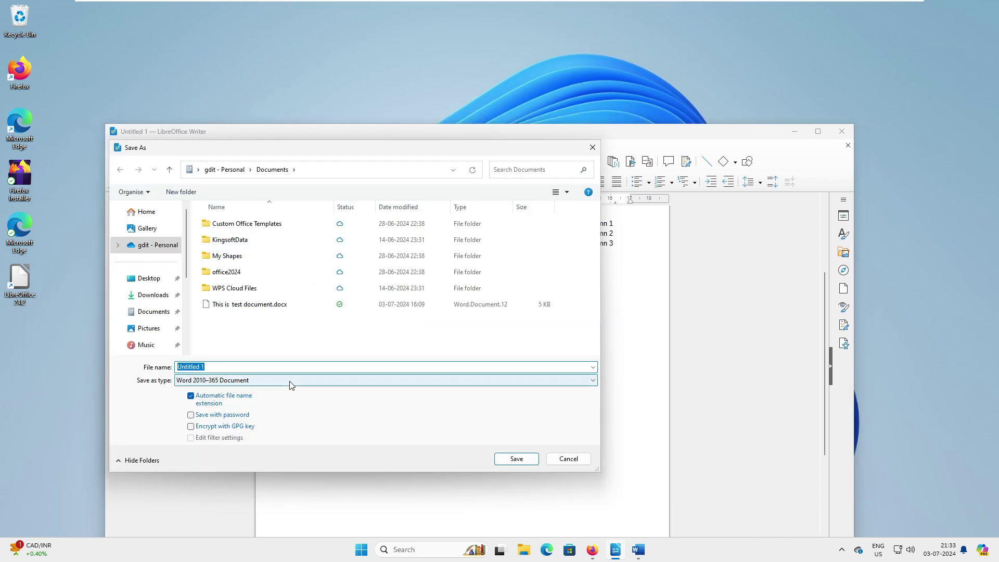
pyautogui.click(290, 381)
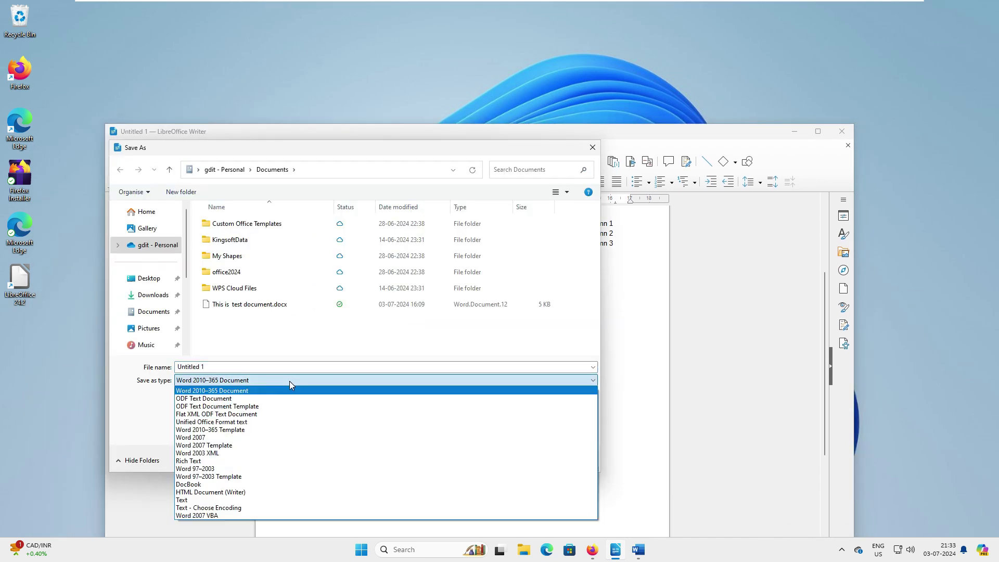
pyautogui.click(226, 391)
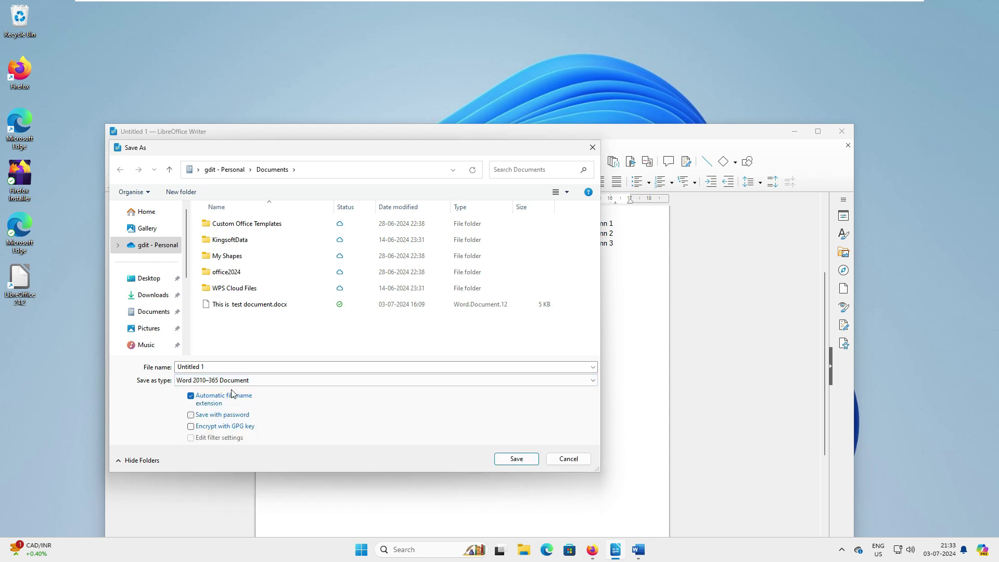
pyautogui.click(156, 296)
pyautogui.click(154, 312)
pyautogui.click(516, 459)
# Minimize Writer and close the Word document without saving it.
pyautogui.click(795, 131)
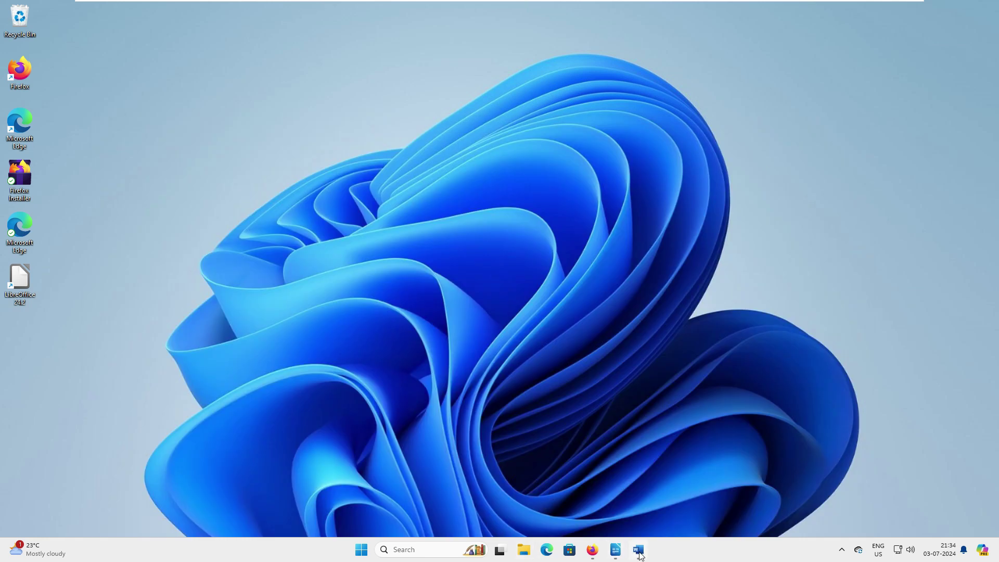
pyautogui.hotkey('alt', 'Tab')
pyautogui.click(780, 61)
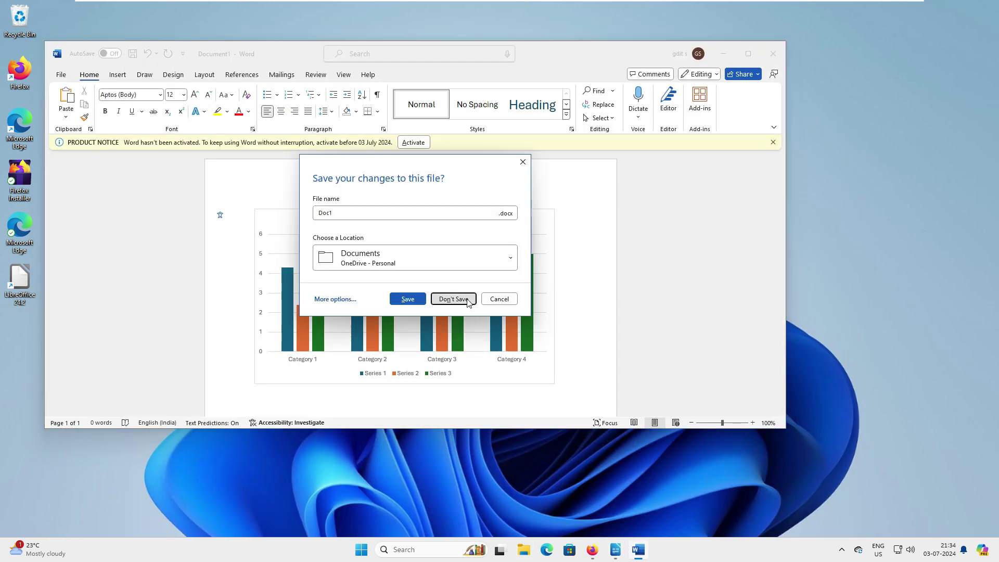
pyautogui.click(453, 298)
# Launch LibreOffice from its desktop shortcut, create a new Calc spreadsheet and minimize it.
pyautogui.doubleClick(24, 283)
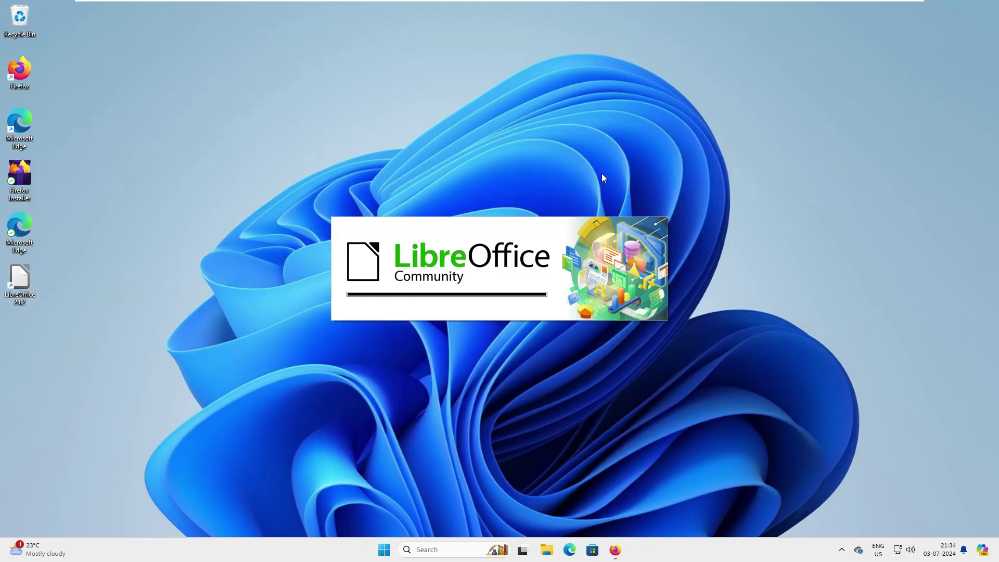
pyautogui.click(42, 200)
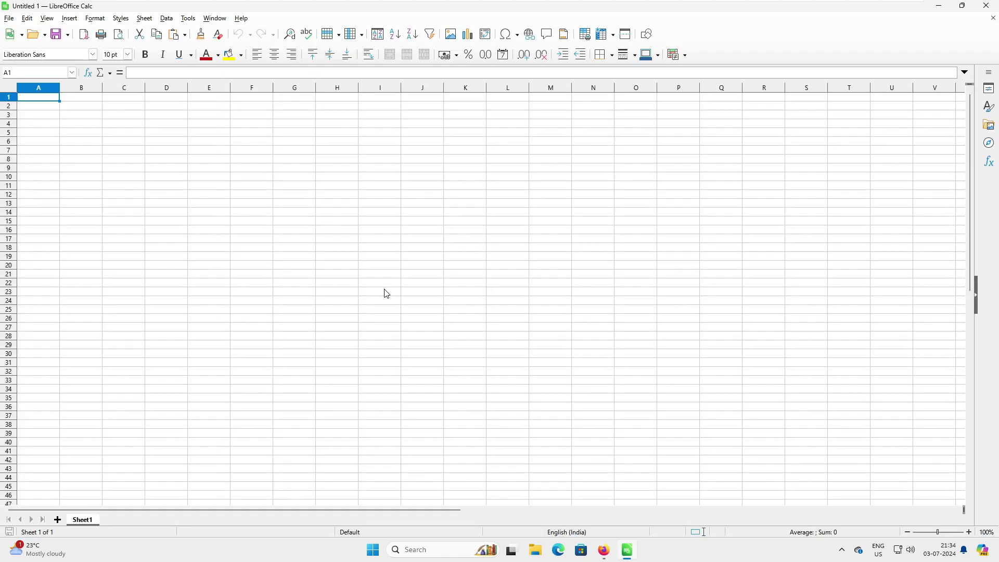
pyautogui.click(939, 6)
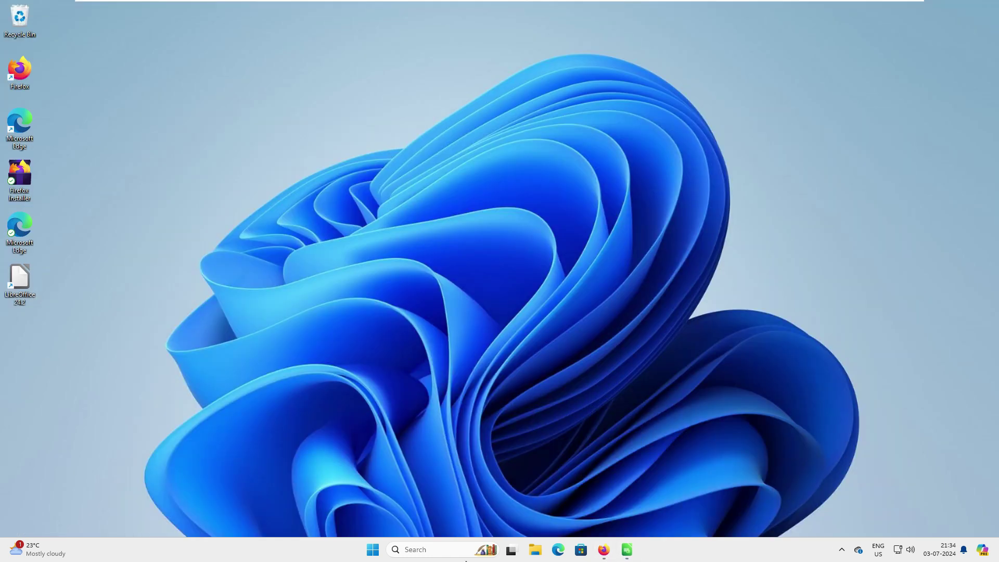
# Launch Microsoft Excel from the recent Windows searches, create a blank workbook and dismiss the Microsoft 365 prompt.
pyautogui.click(427, 552)
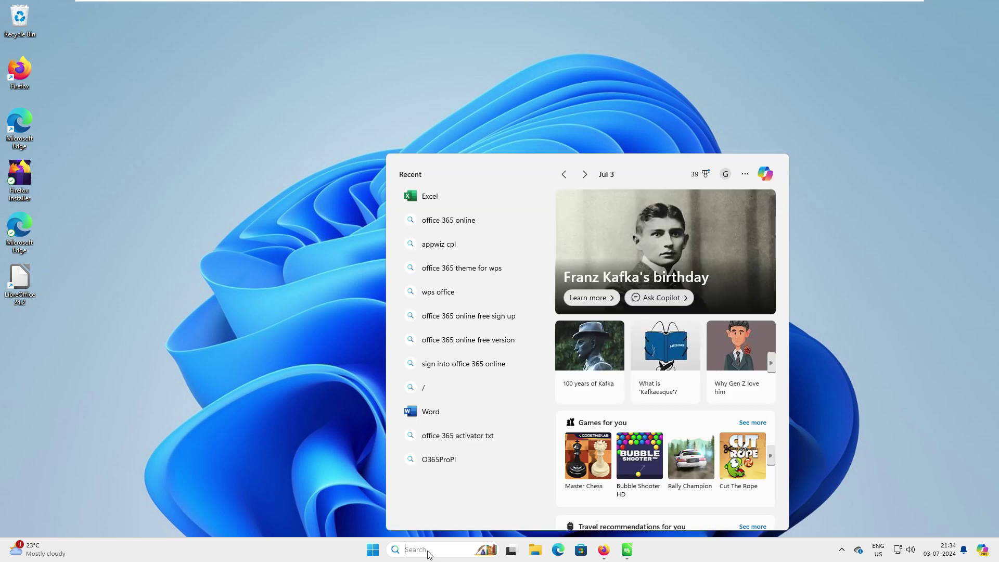
pyautogui.click(433, 196)
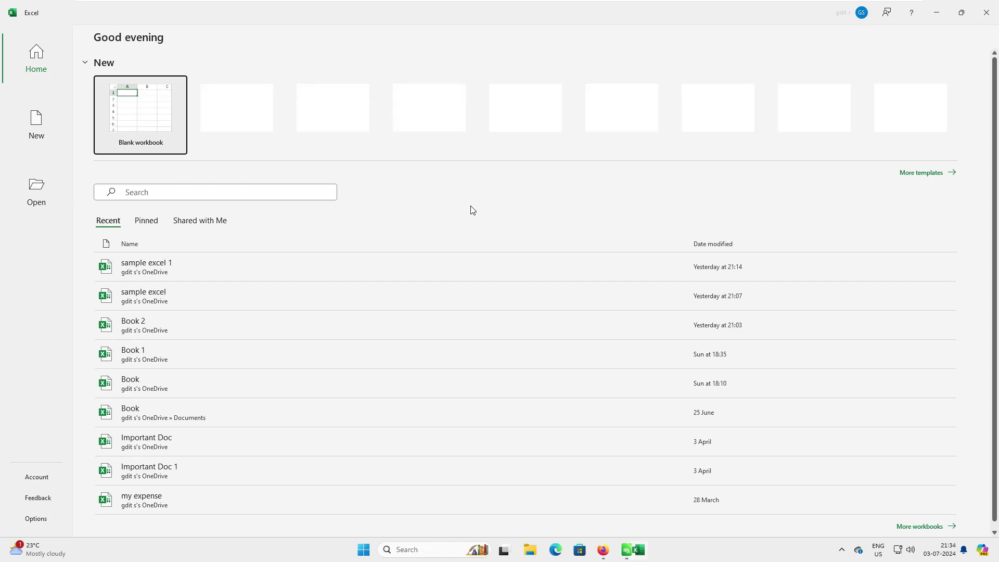
pyautogui.click(141, 117)
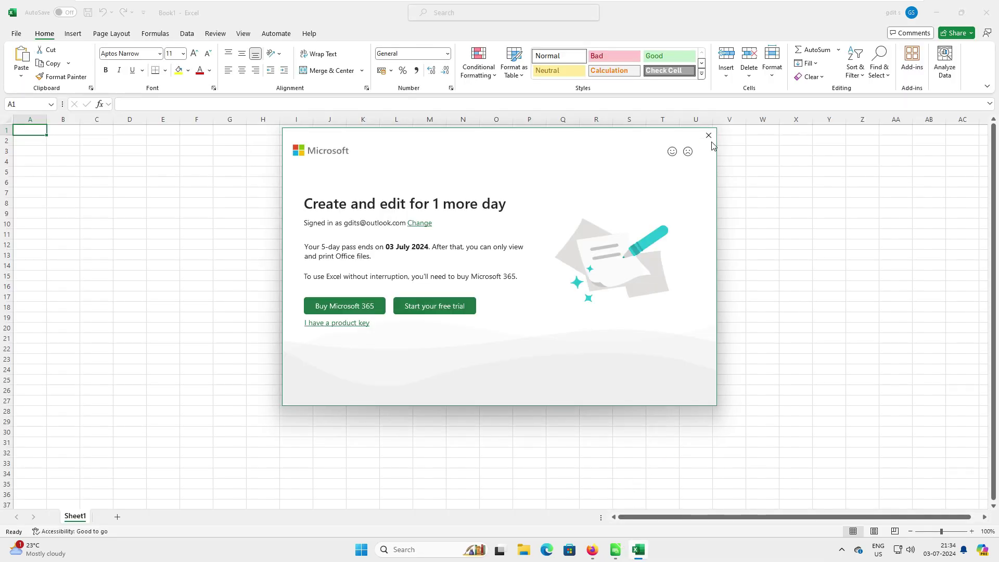
pyautogui.click(709, 136)
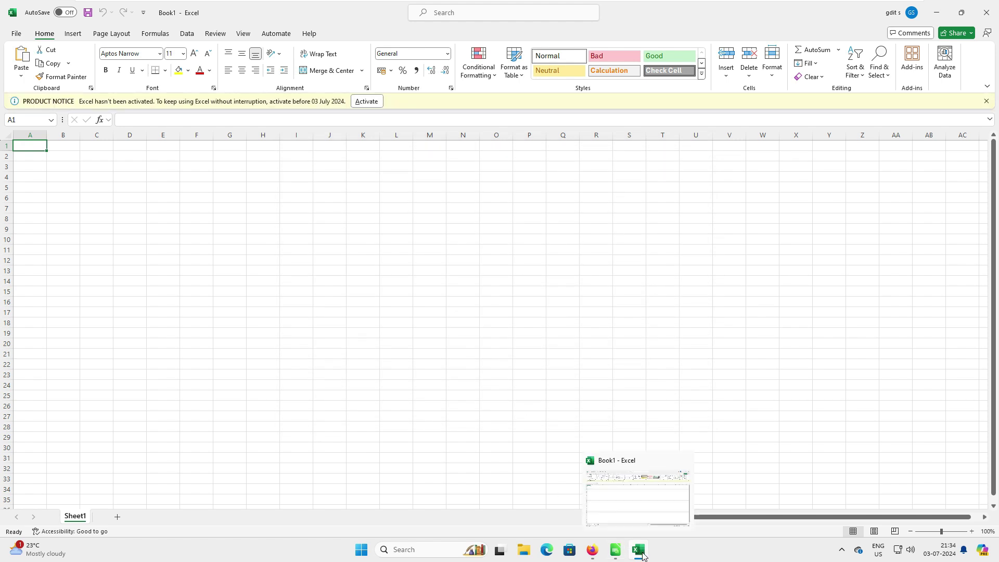
# Bring the Calc window forward and place it below Excel's ribbon for comparison.
pyautogui.click(642, 556)
pyautogui.click(638, 551)
pyautogui.click(616, 556)
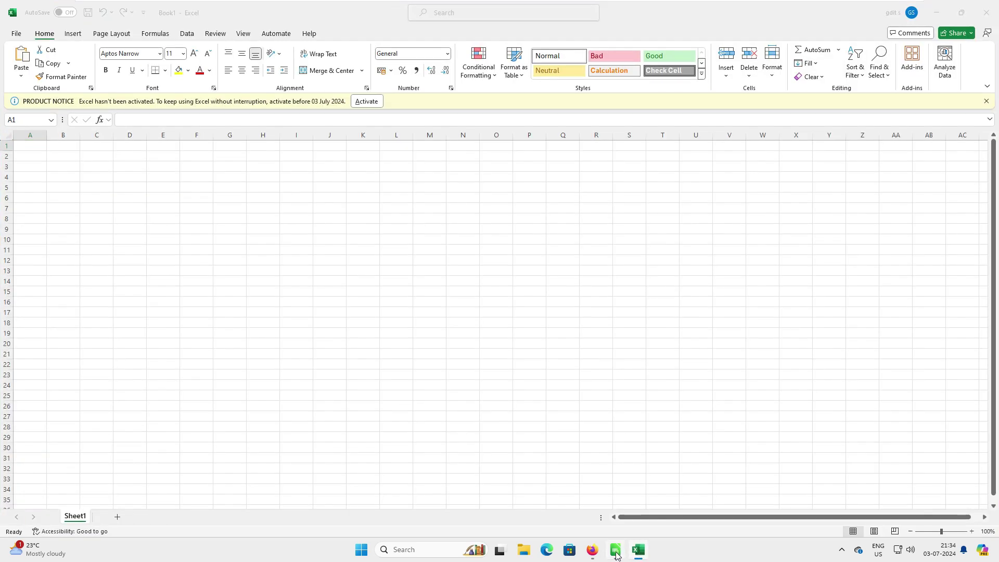
pyautogui.moveTo(832, 6); pyautogui.dragTo(844, 151)
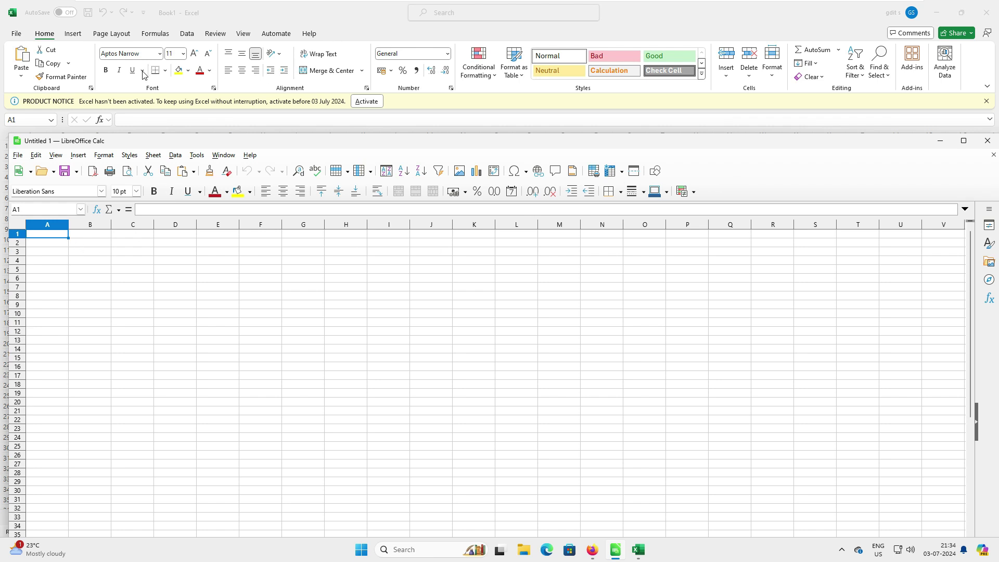
# Examine the conditional formatting options in Excel and in Calc, and view Calc's list of currency formats.
pyautogui.click(491, 72)
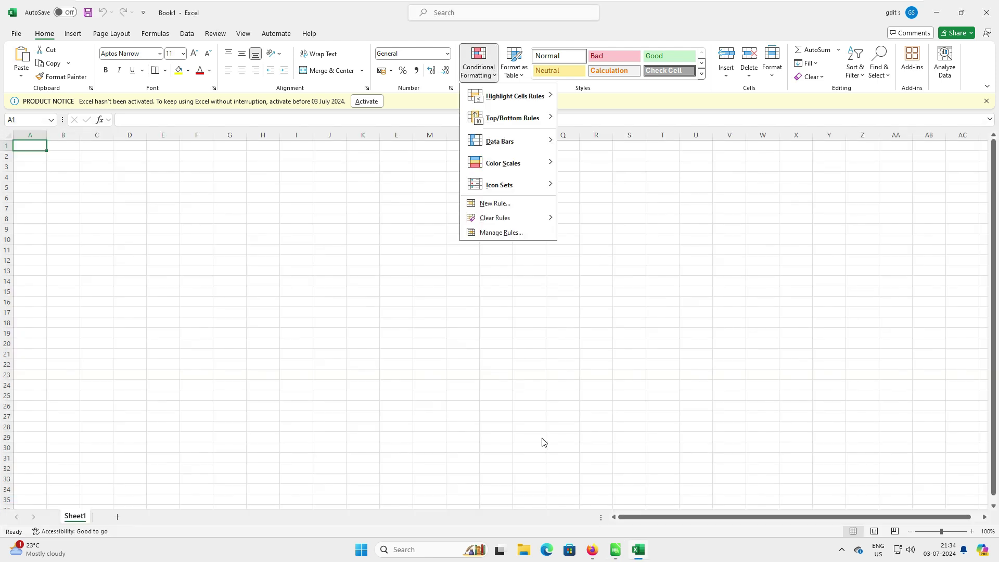
pyautogui.click(643, 559)
pyautogui.click(614, 548)
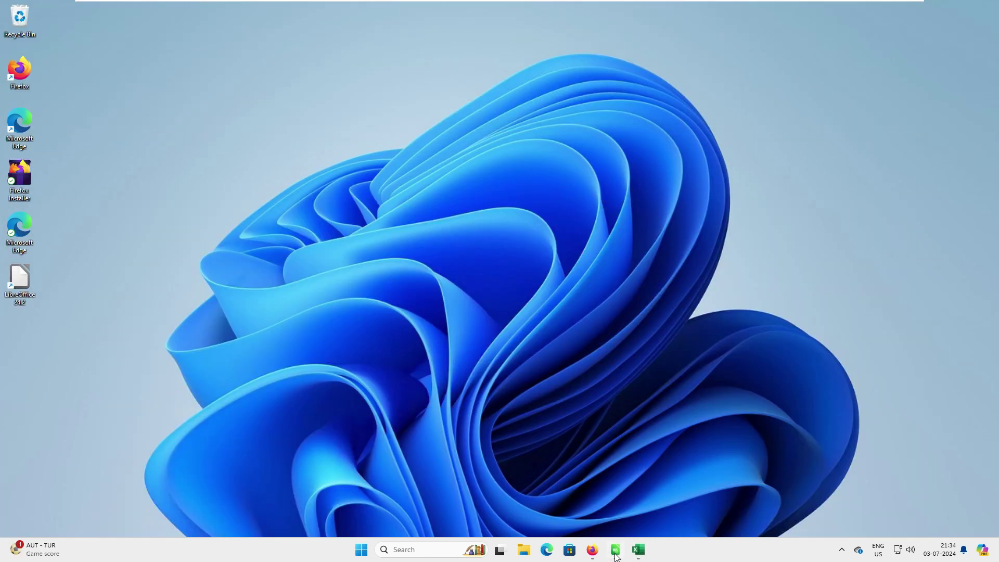
pyautogui.click(612, 546)
pyautogui.click(703, 150)
pyautogui.moveTo(747, 170)
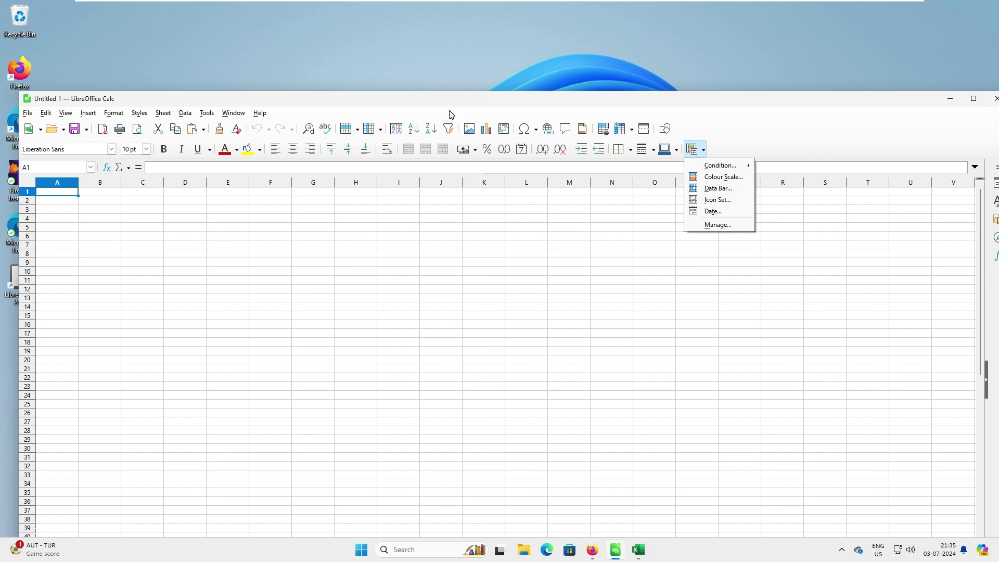
pyautogui.click(475, 151)
pyautogui.click(475, 150)
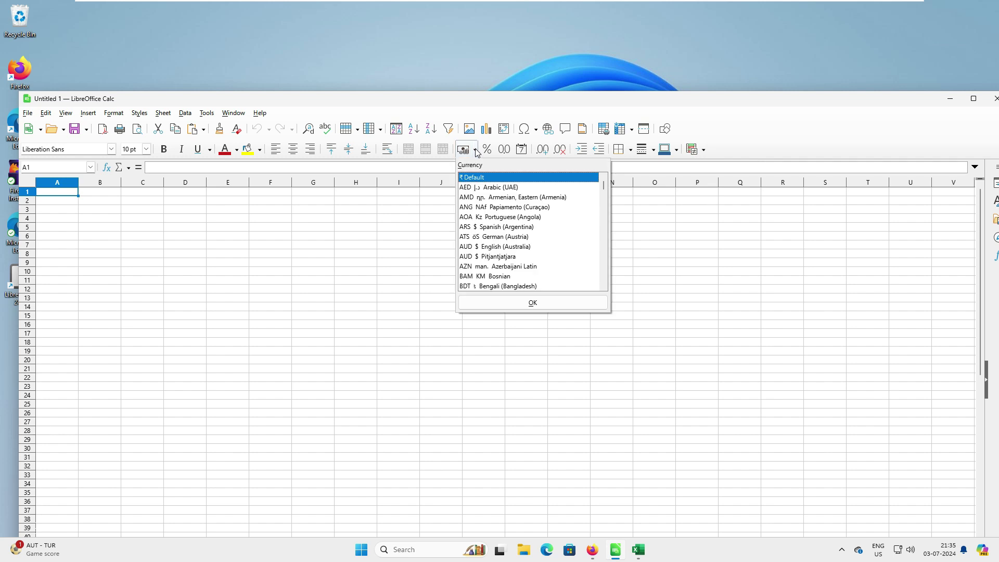
# Dismiss Calc's currency format list and close both the Calc and Excel windows.
pyautogui.click(502, 104)
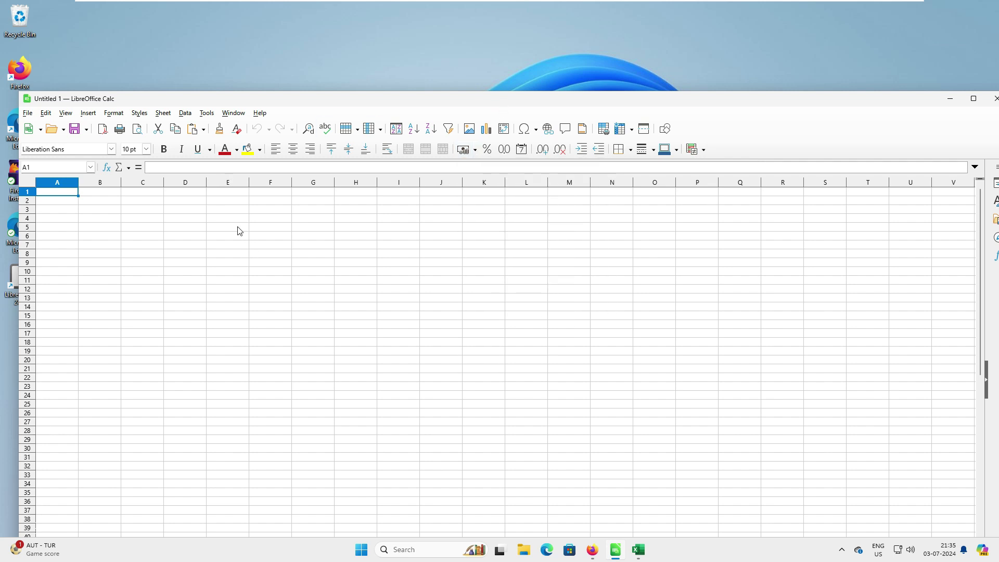
pyautogui.click(996, 99)
pyautogui.click(626, 550)
pyautogui.click(986, 12)
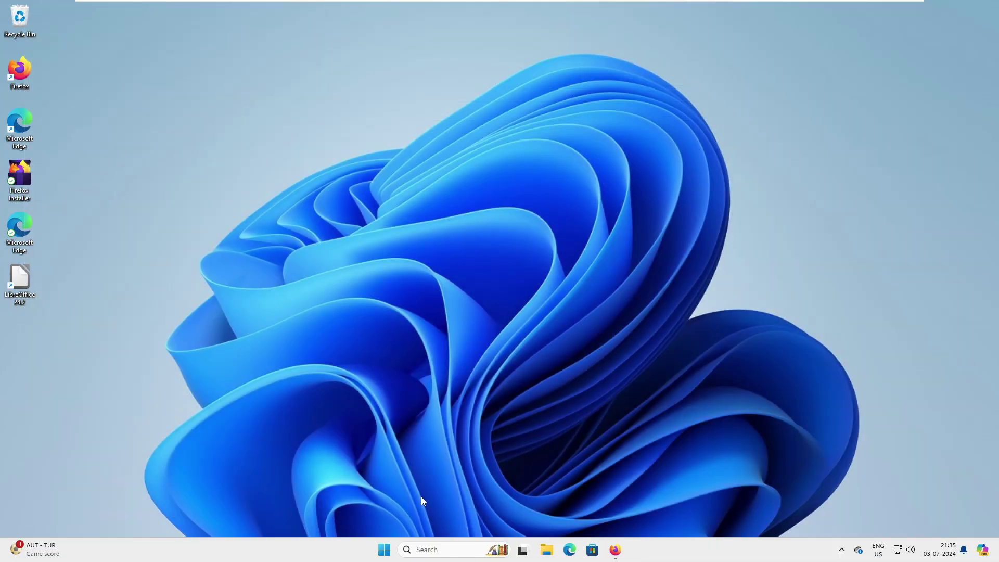
# Launch LibreOffice from its desktop shortcut and create an Impress presentation based on the Blue Curve template.
pyautogui.doubleClick(2, 290)
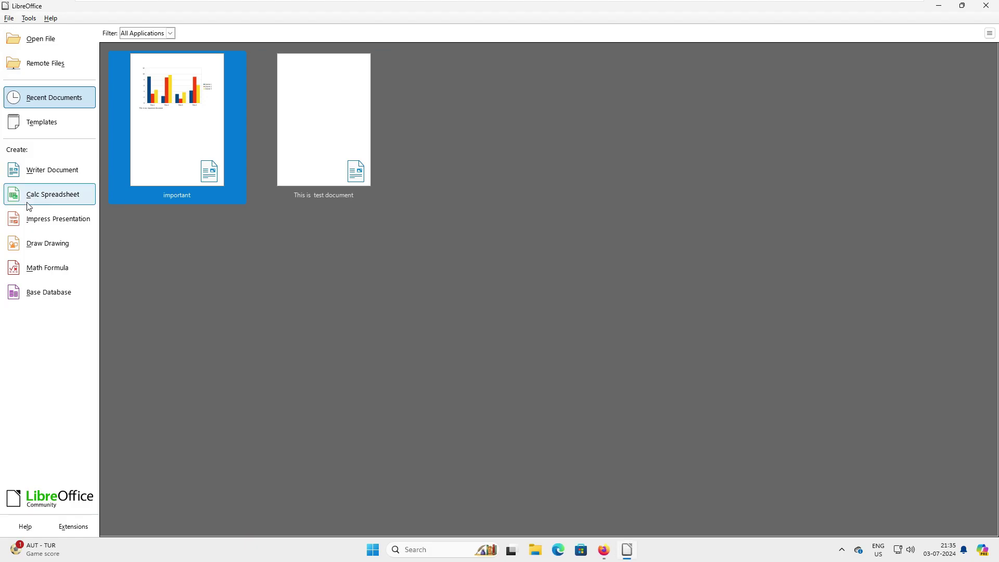
pyautogui.click(61, 223)
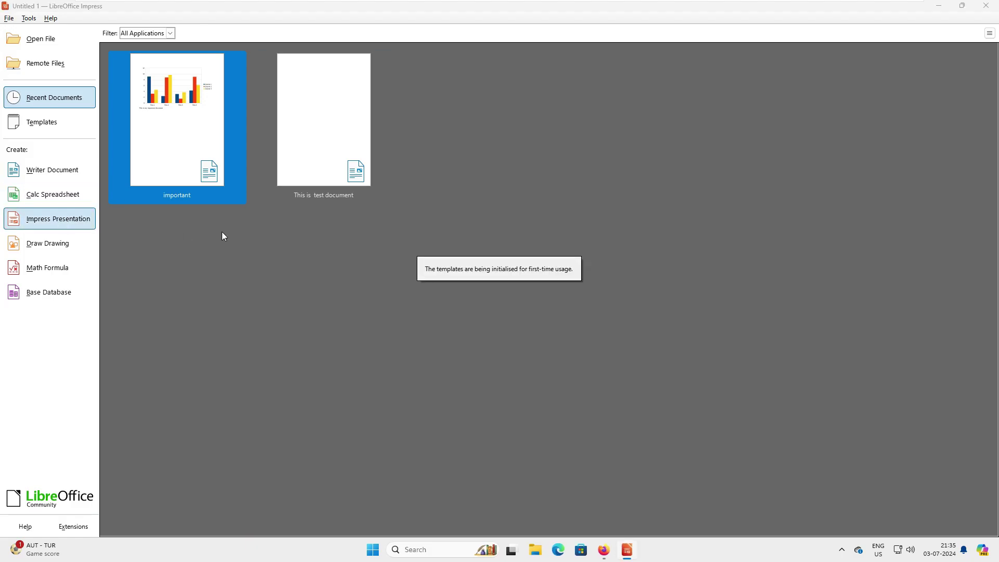
pyautogui.doubleClick(427, 179)
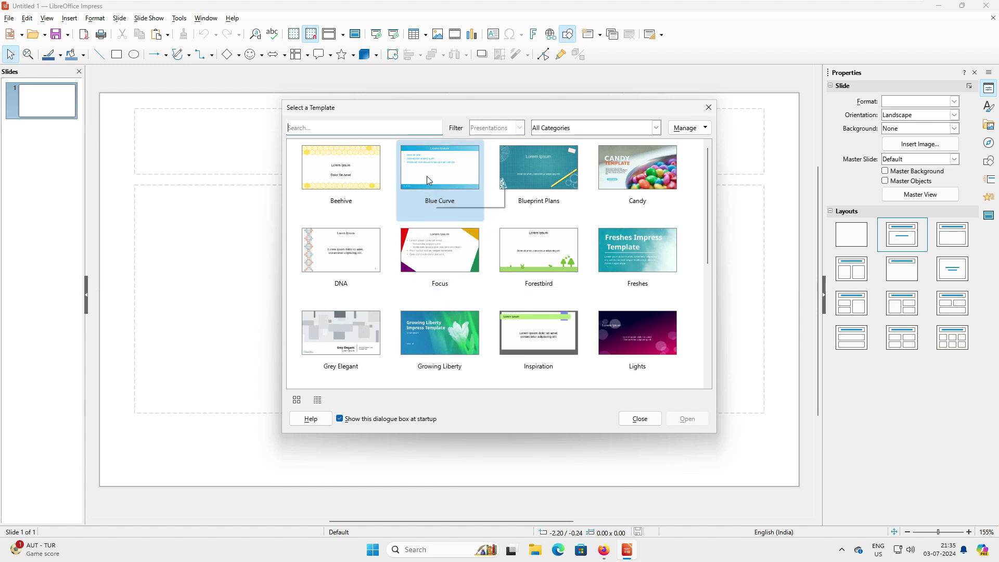
pyautogui.moveTo(345, 11)
pyautogui.mouseDown()
pyautogui.moveTo(357, 40)
pyautogui.moveTo(358, 2)
pyautogui.mouseUp()
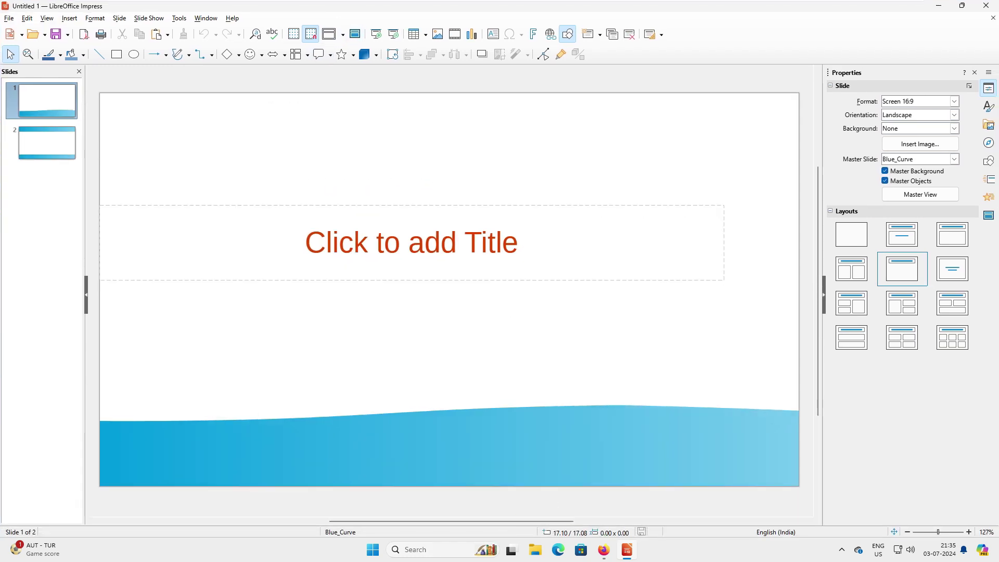
# Launch Microsoft PowerPoint through Windows search, dismiss the Microsoft 365 prompt and create a presentation from the Welcome to PowerPoint template.
pyautogui.click(419, 547)
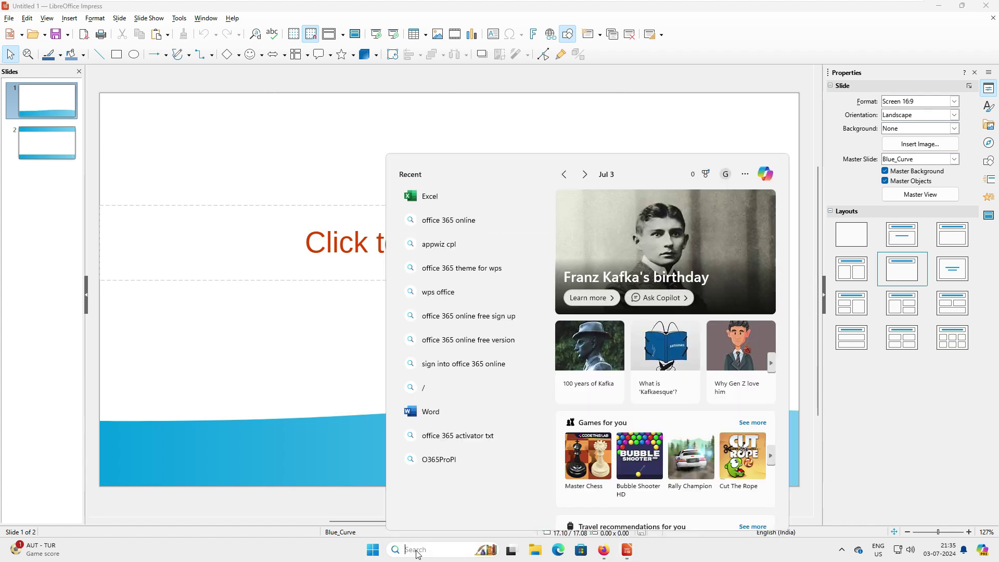
pyautogui.write('power')
pyautogui.click(451, 263)
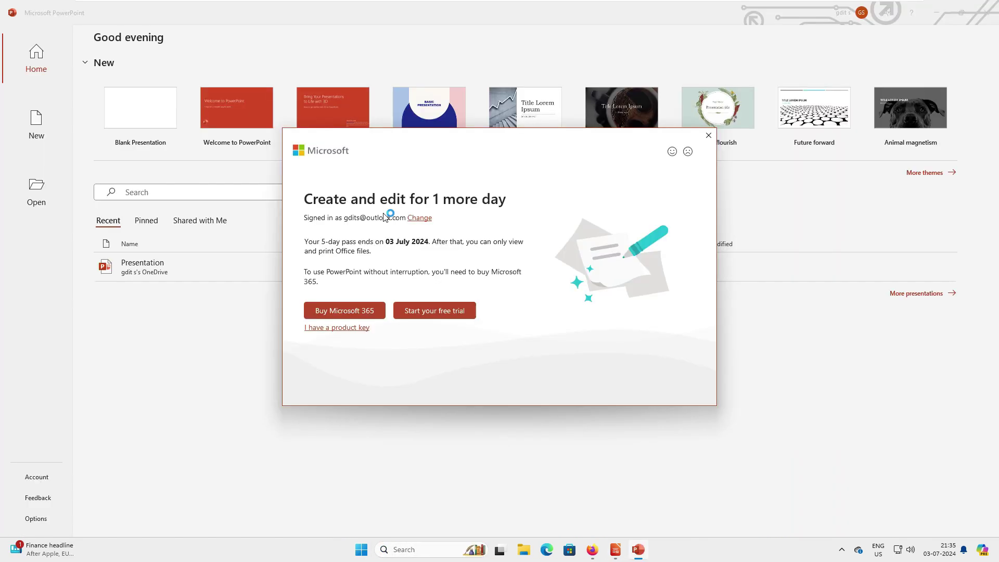
pyautogui.click(708, 136)
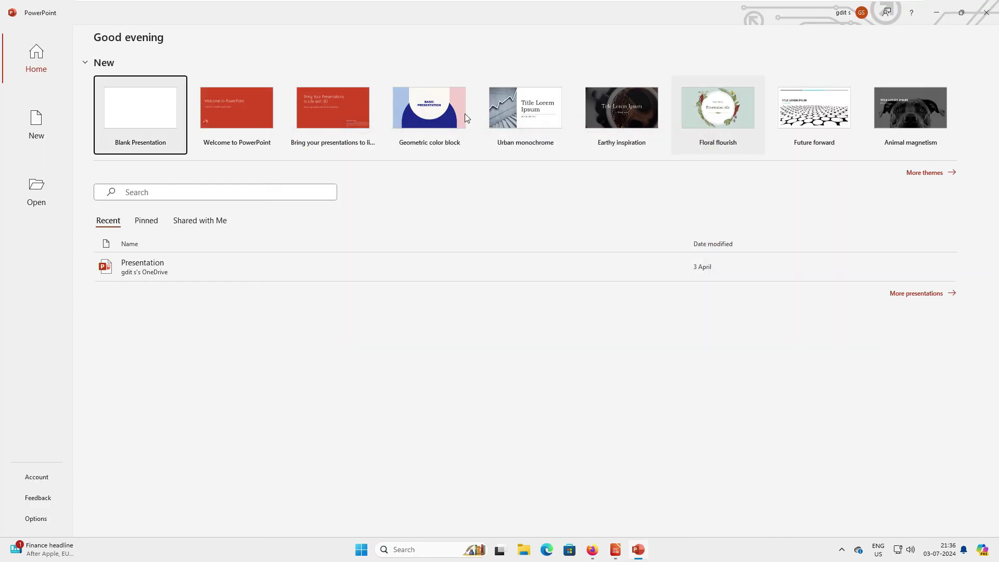
pyautogui.click(223, 114)
# Compare the PowerPoint window with Impress, look through its first slides at full size and minimize it.
pyautogui.moveTo(544, 366); pyautogui.dragTo(471, 162)
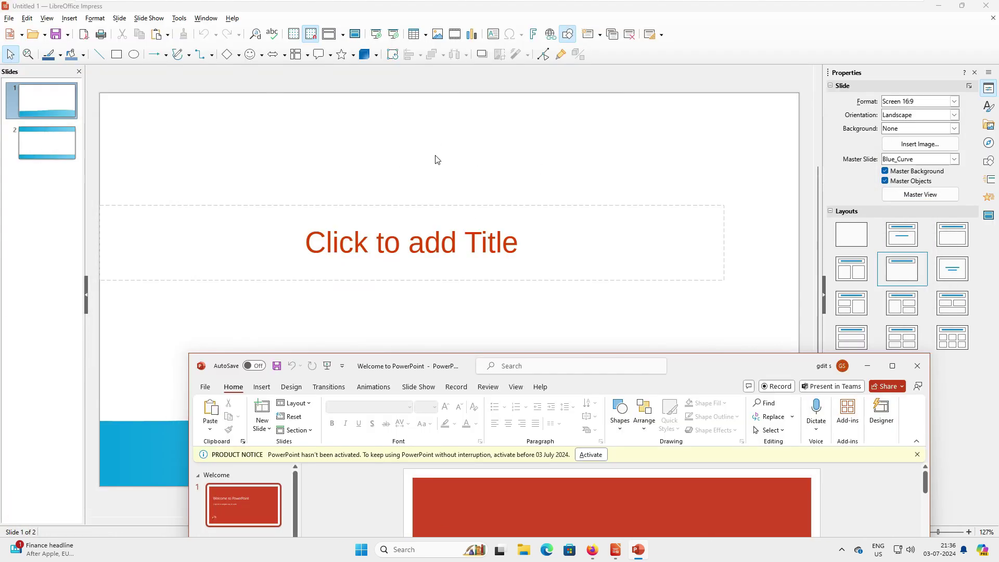
pyautogui.moveTo(573, 366); pyautogui.dragTo(406, 118)
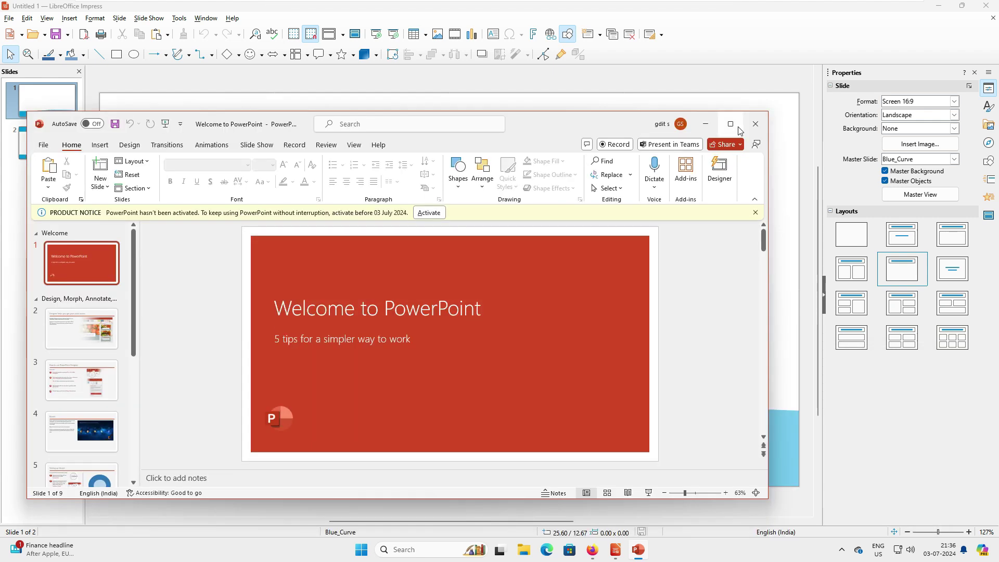
pyautogui.click(725, 119)
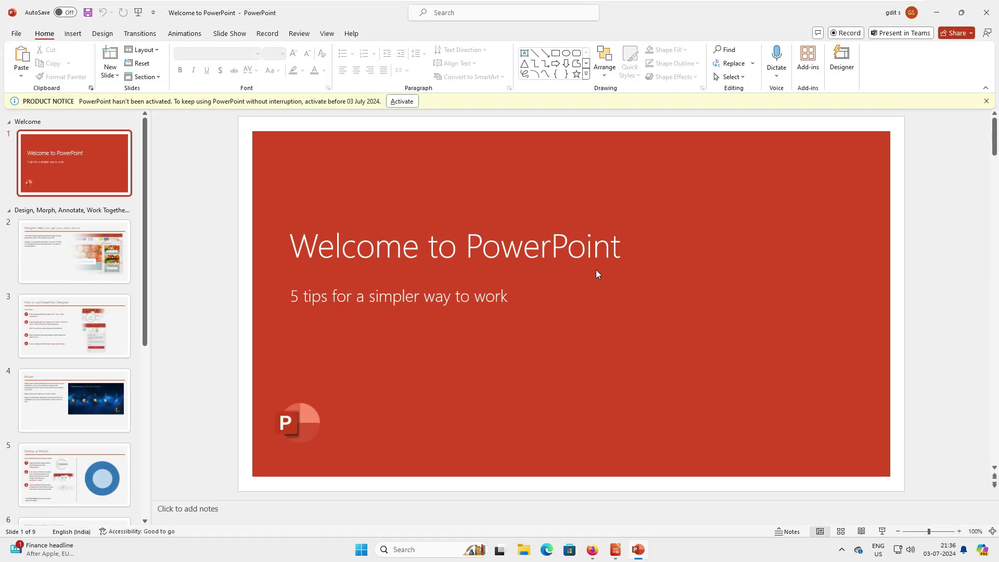
pyautogui.scroll(-2, 553, 279)
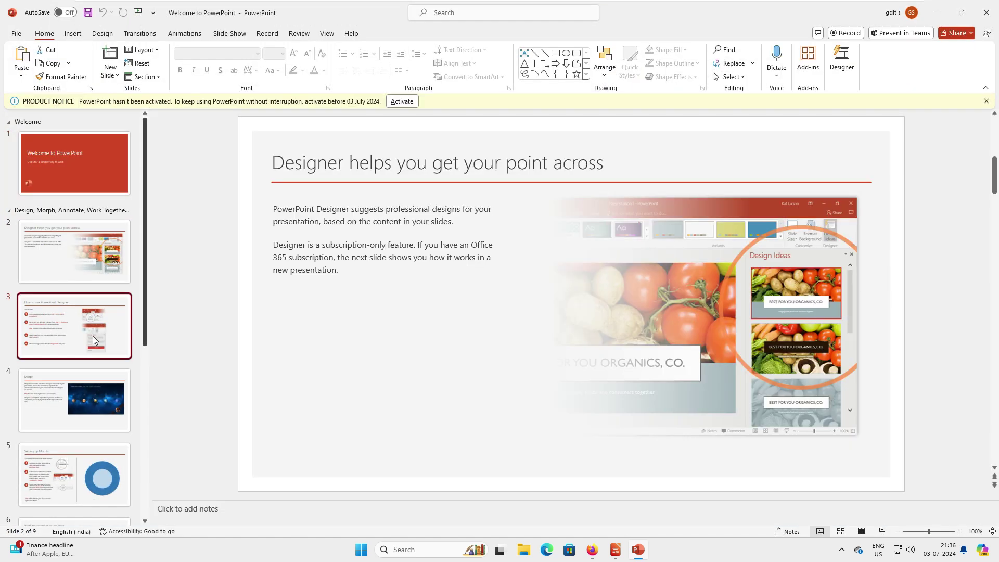
pyautogui.click(940, 14)
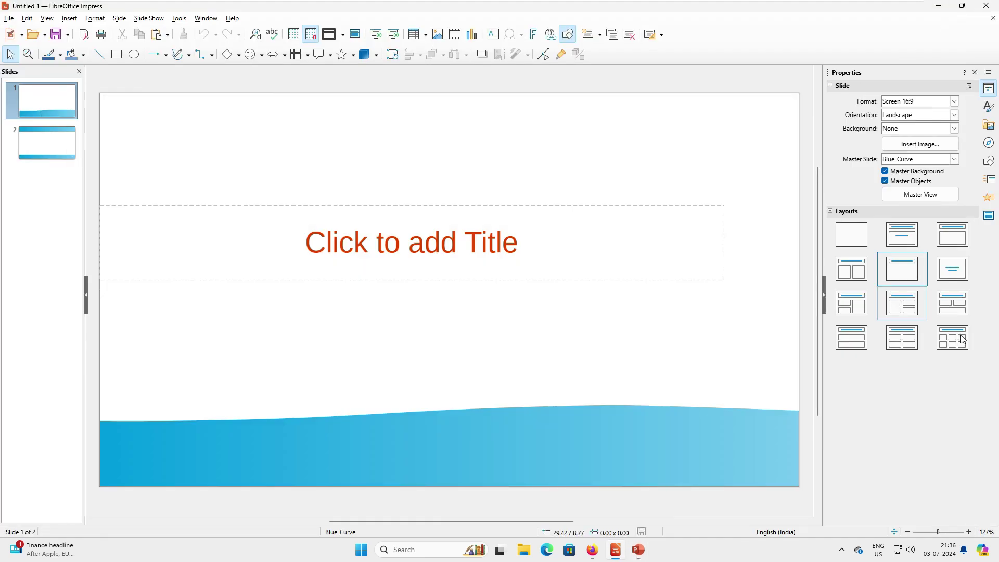
# Try several layouts on the first Impress slide, ending with Title, 4 Content.
pyautogui.click(902, 303)
pyautogui.click(902, 338)
pyautogui.click(976, 339)
pyautogui.click(952, 236)
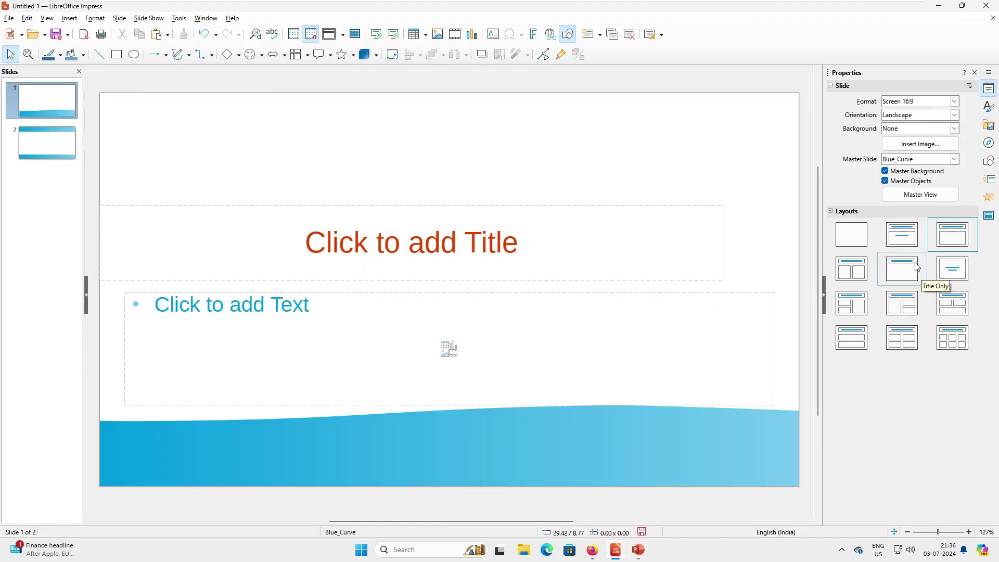
pyautogui.click(923, 329)
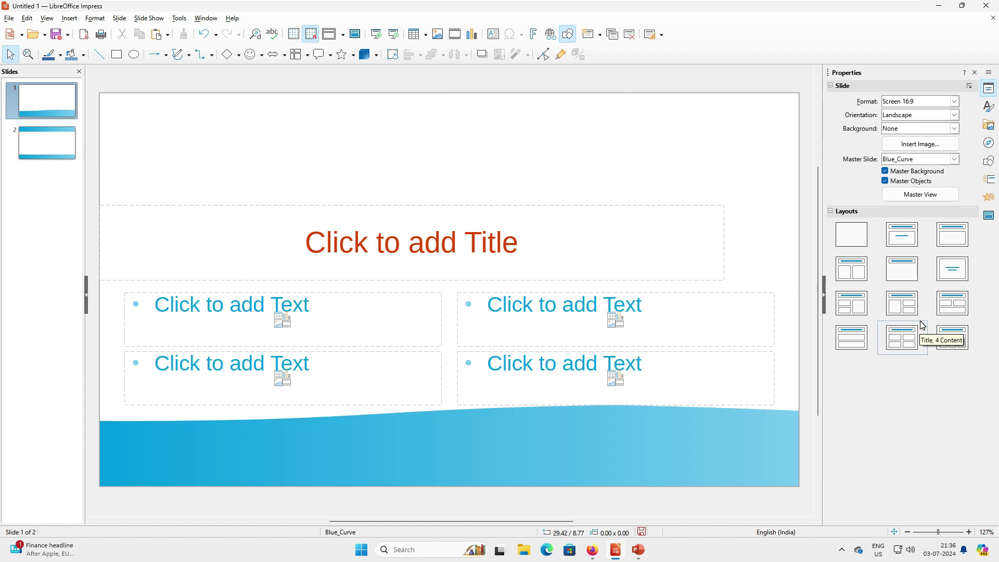
# Close the Impress presentation without saving it and close PowerPoint.
pyautogui.click(992, 7)
pyautogui.click(527, 290)
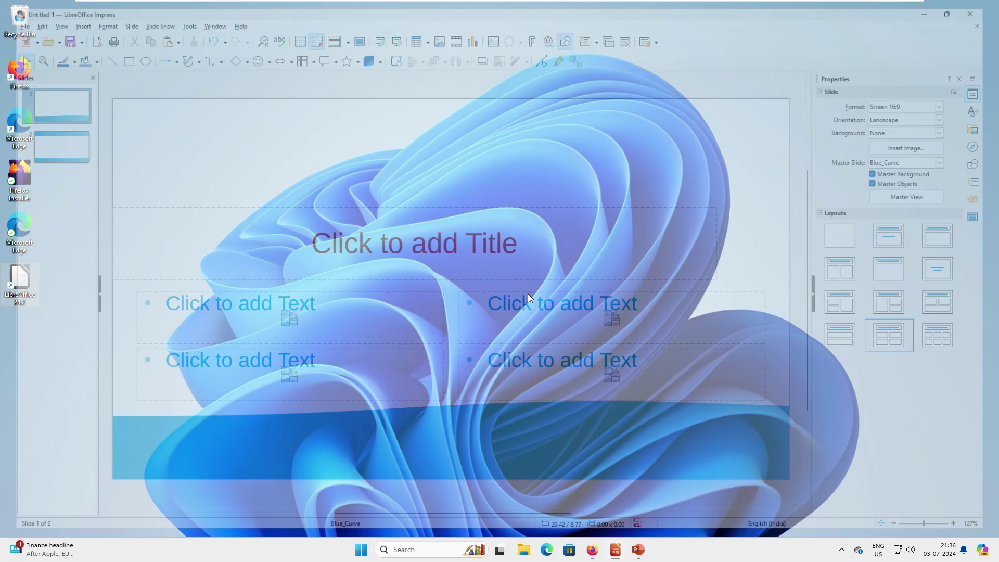
pyautogui.click(626, 549)
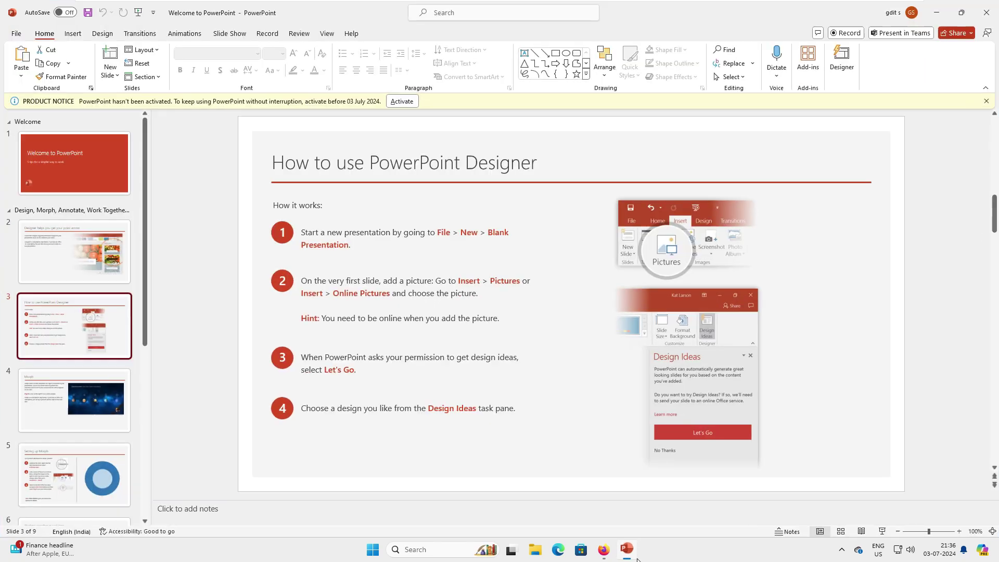
pyautogui.click(987, 16)
# Launch LibreOffice from its desktop shortcut and create a new Draw drawing.
pyautogui.click(384, 550)
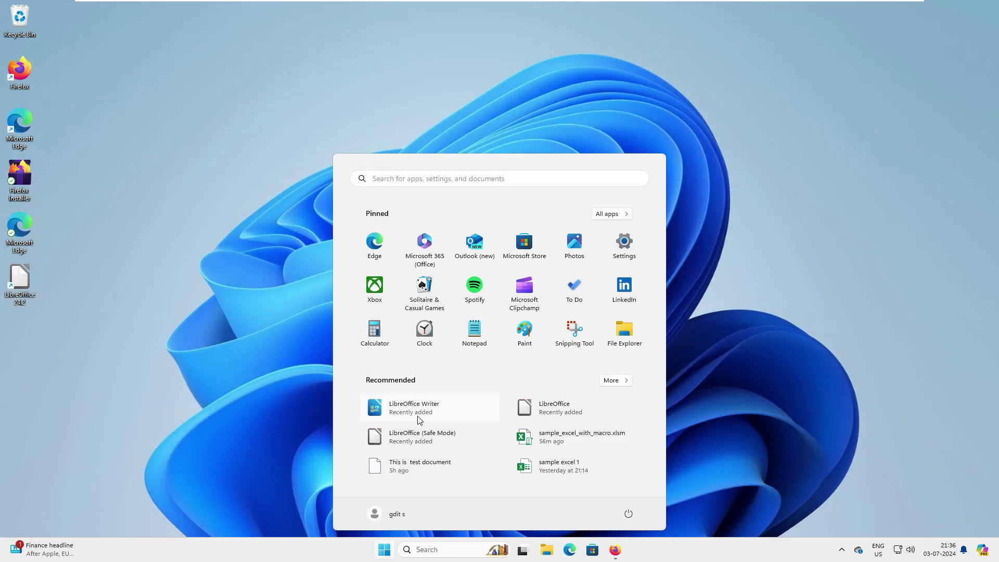
pyautogui.click(33, 300)
pyautogui.doubleClick(28, 273)
pyautogui.click(52, 245)
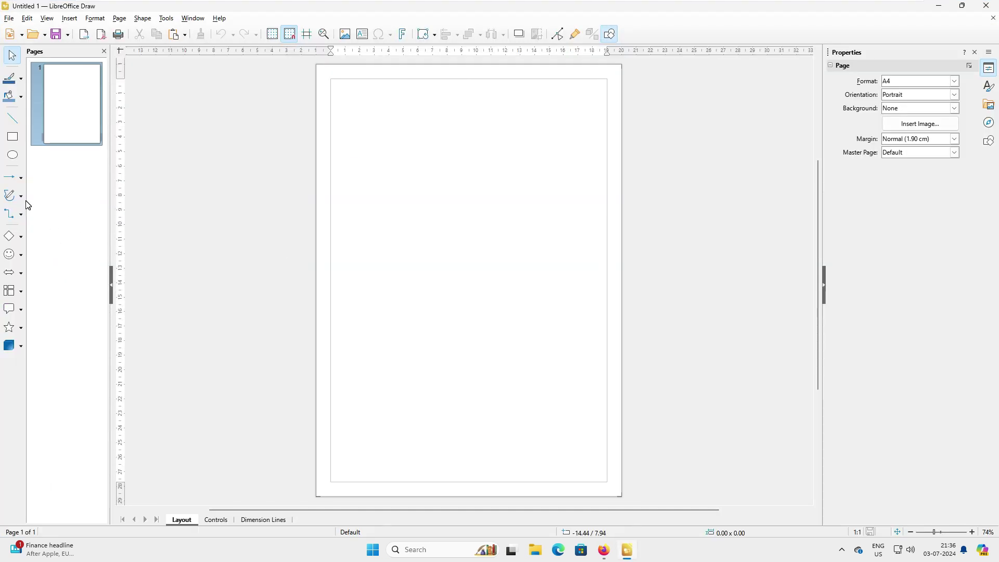
# Draw a sun symbol shape about 11 cm wide and 6.25 cm high in the upper half of the page.
pyautogui.click(21, 237)
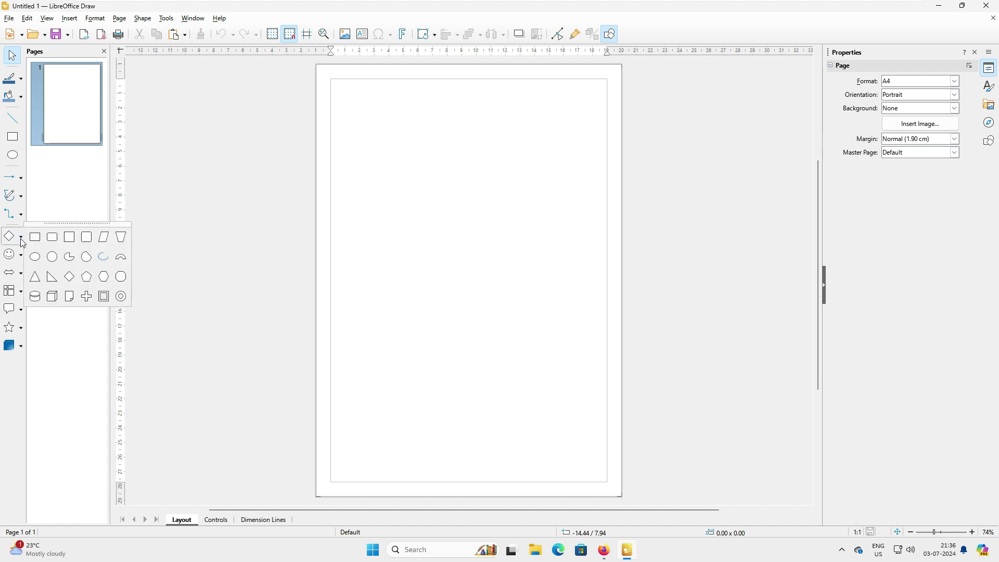
pyautogui.click(21, 256)
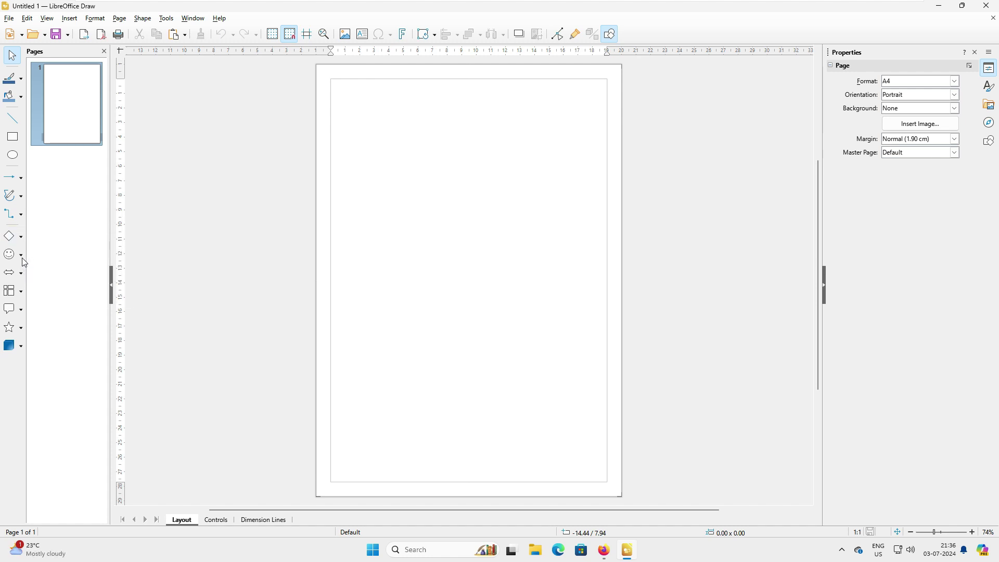
pyautogui.click(69, 255)
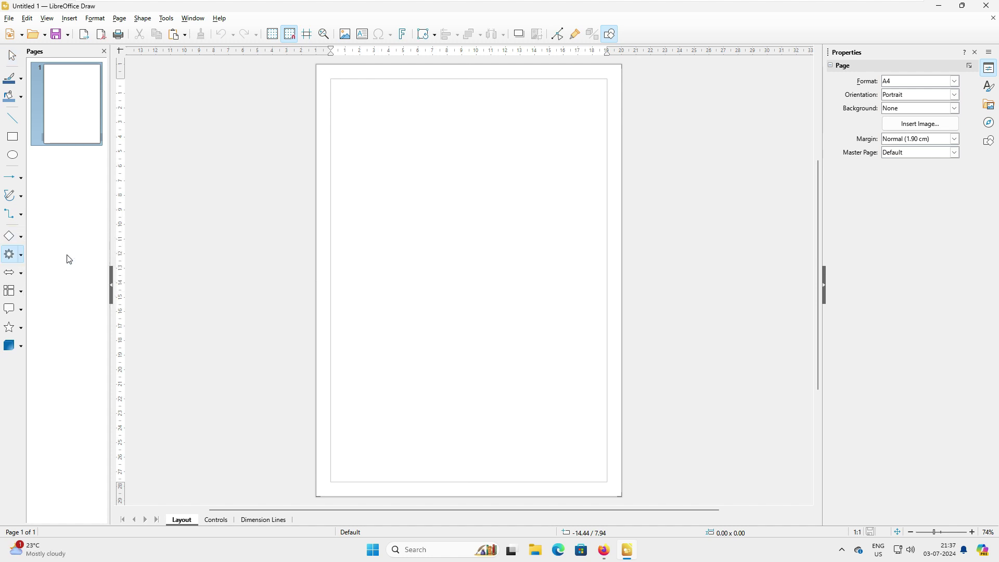
pyautogui.moveTo(412, 188); pyautogui.dragTo(571, 279)
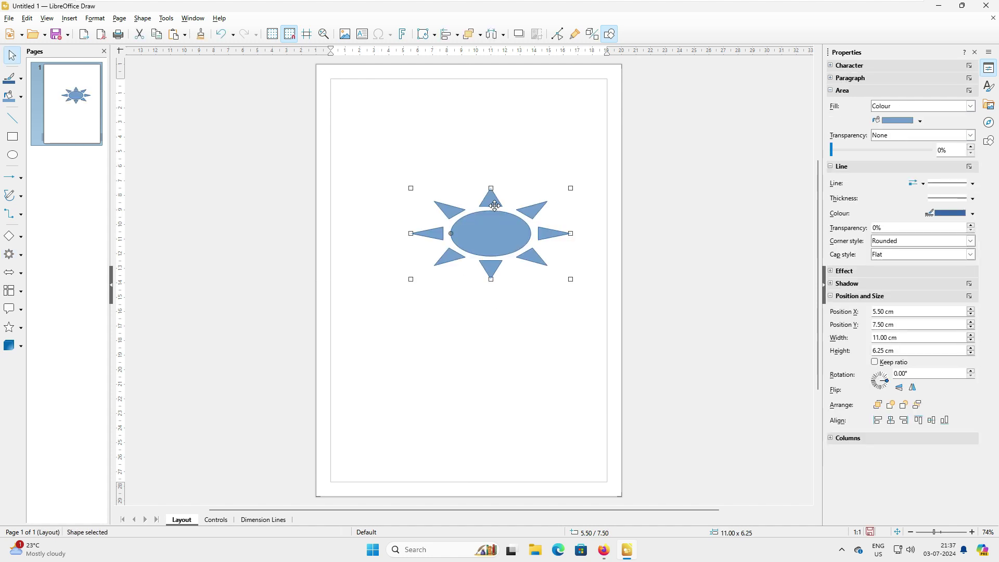
# Fill the sun shape with a linear gradient and set its end colour to Light Red 1.
pyautogui.click(970, 107)
pyautogui.click(934, 134)
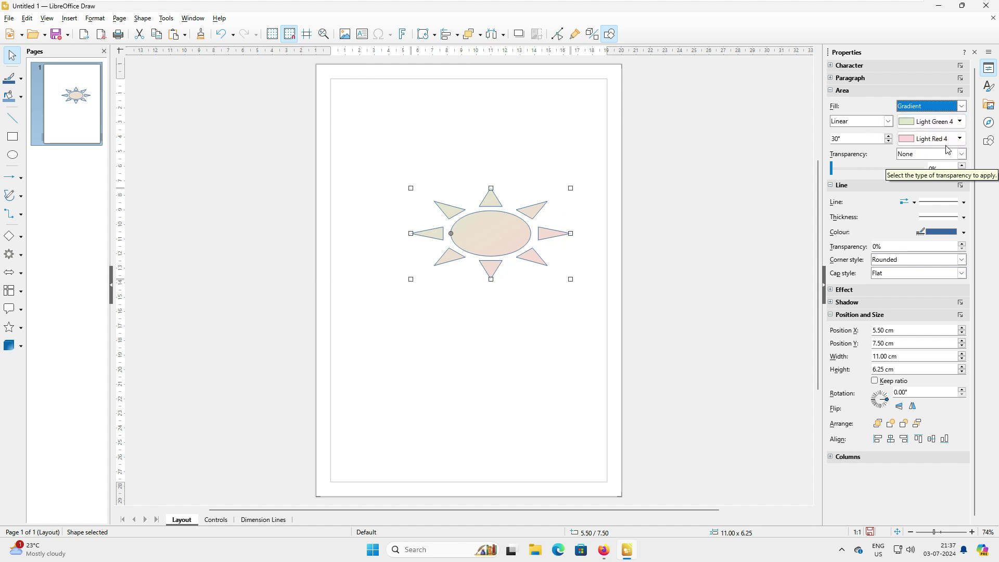
pyautogui.click(959, 138)
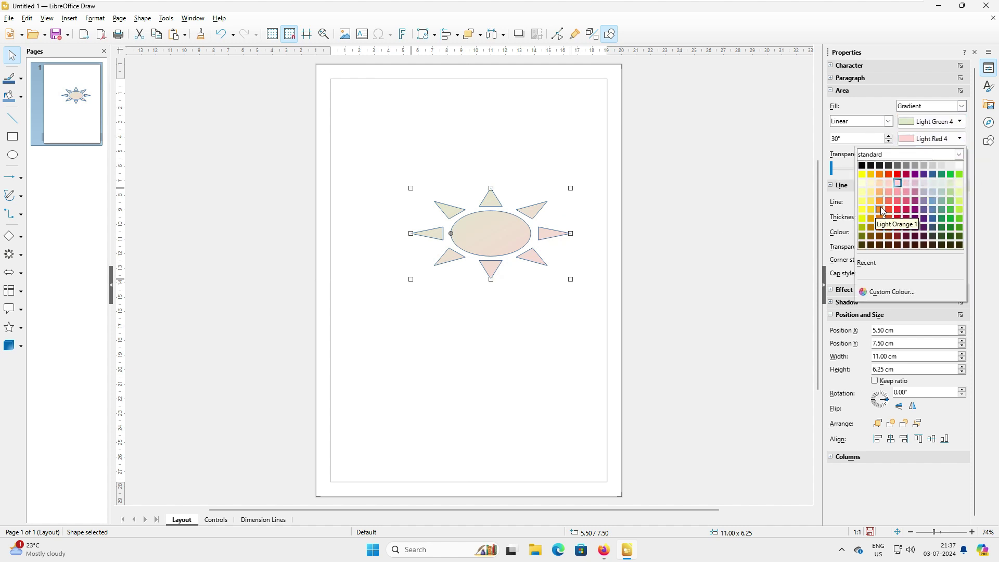
pyautogui.click(897, 209)
pyautogui.click(517, 251)
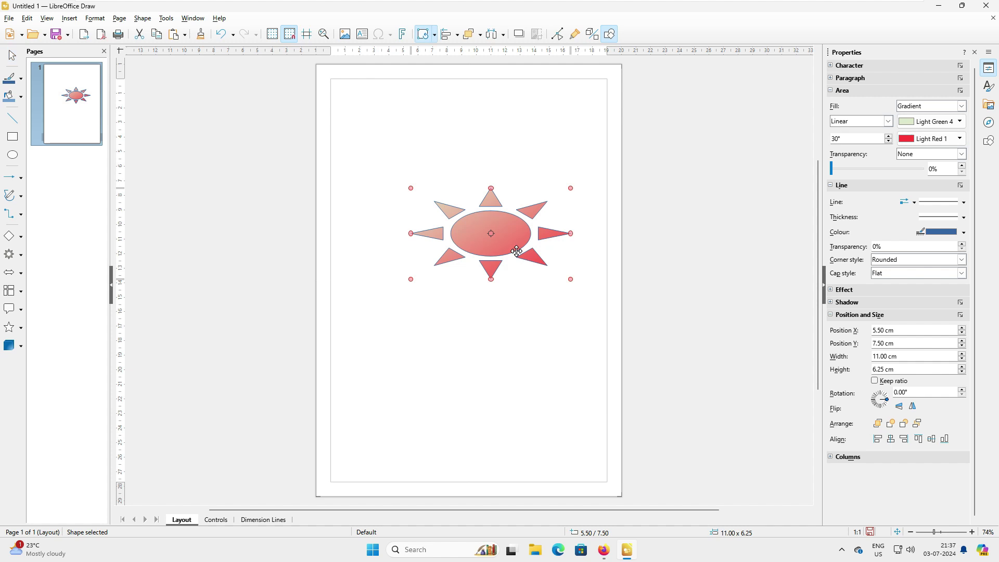
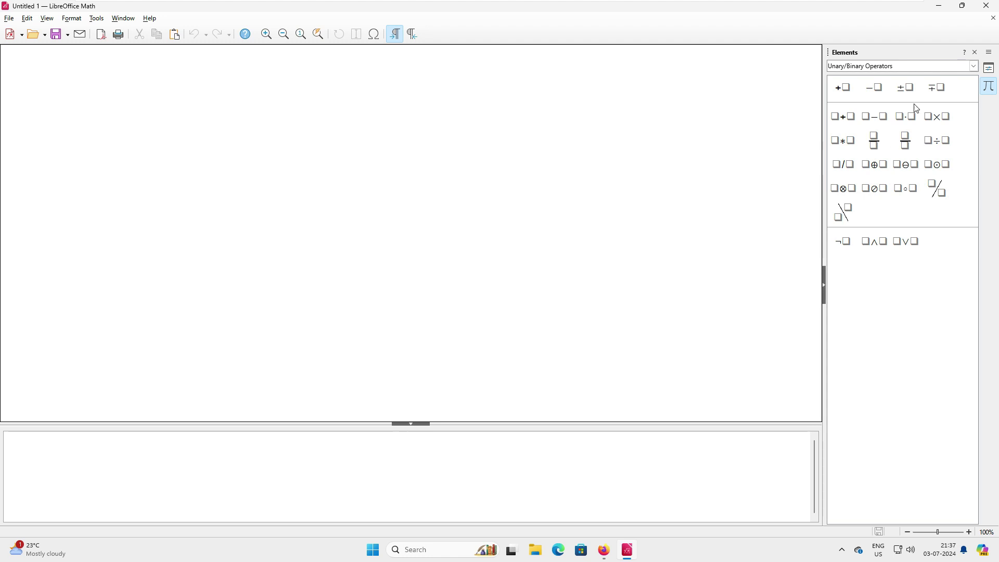
# In LibreOffice Math, insert a wide slash division and replace it with a placeholder formula combining division (÷) and multiplication (×).
pyautogui.click(937, 188)
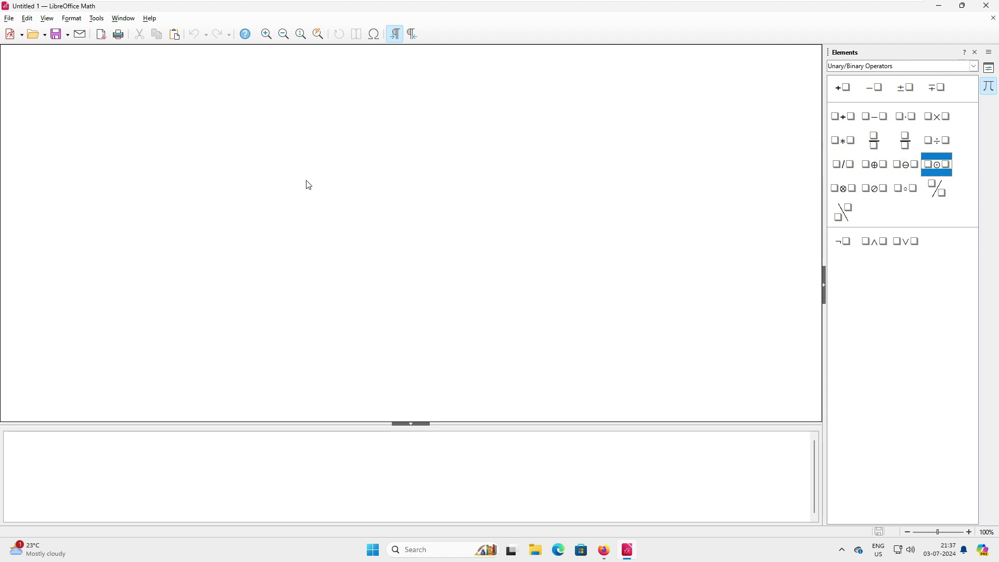
pyautogui.click(266, 34)
pyautogui.click(267, 34)
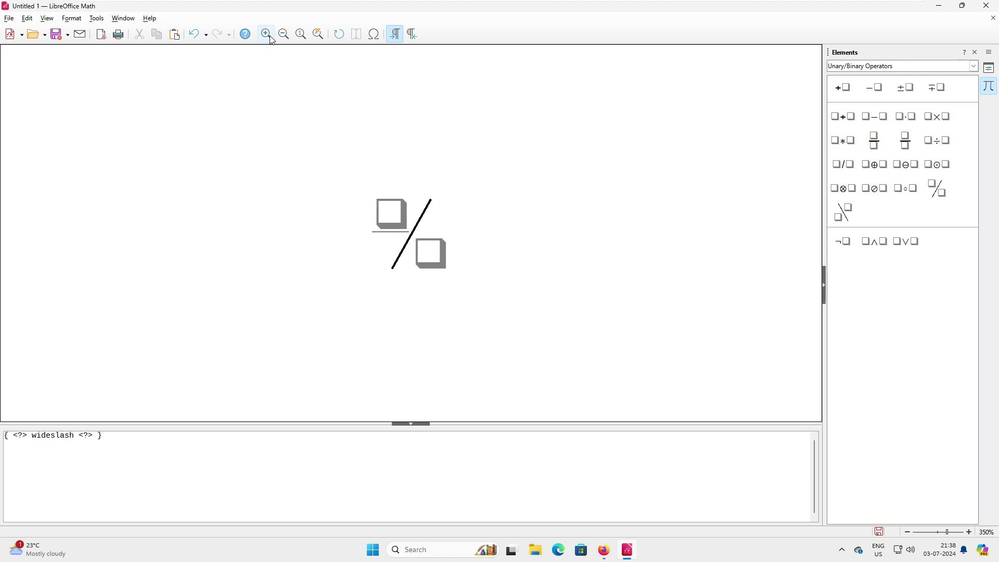
pyautogui.click(406, 219)
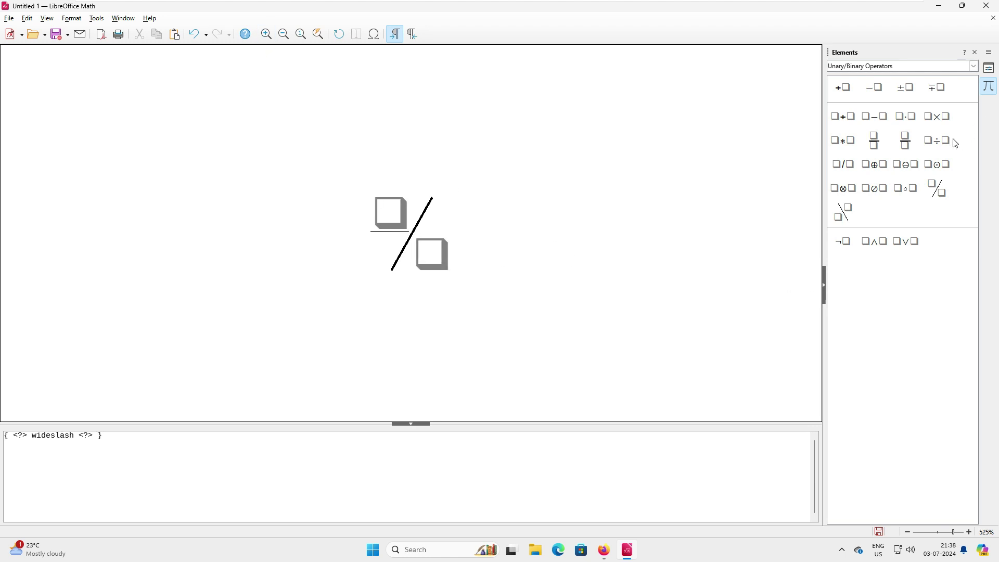
pyautogui.click(937, 116)
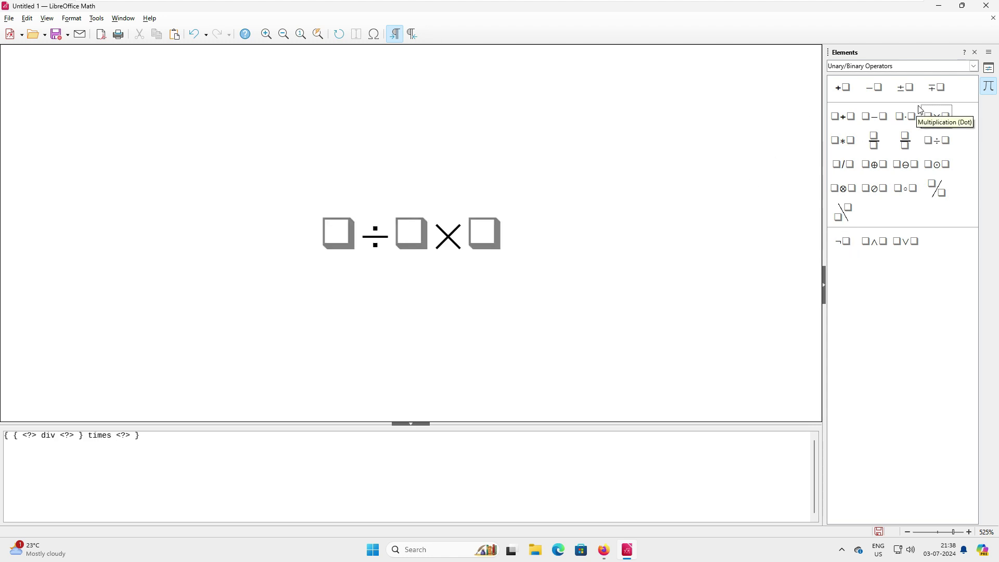
# View the available formula element categories and display the Attributes elements.
pyautogui.click(975, 68)
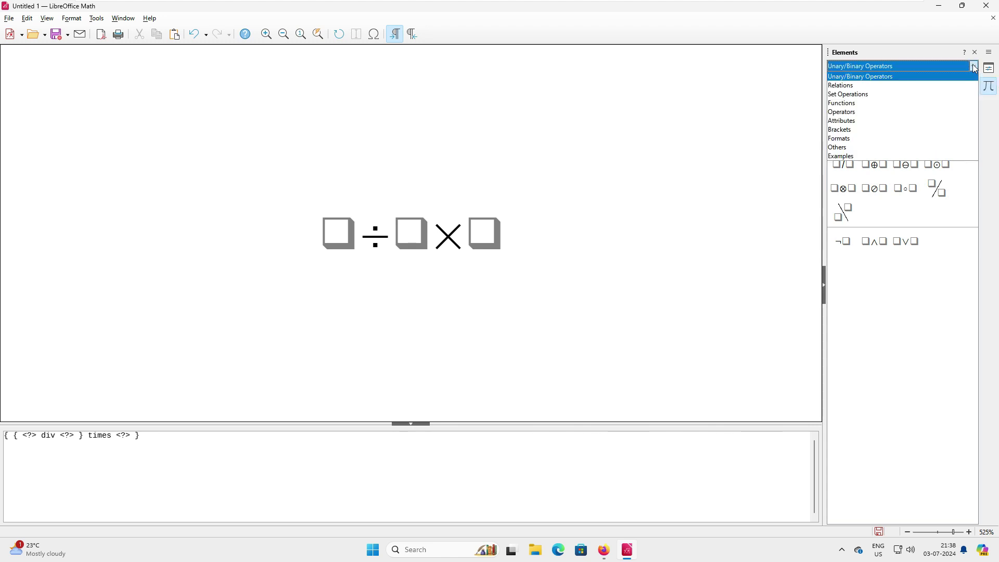
pyautogui.click(881, 277)
pyautogui.click(975, 68)
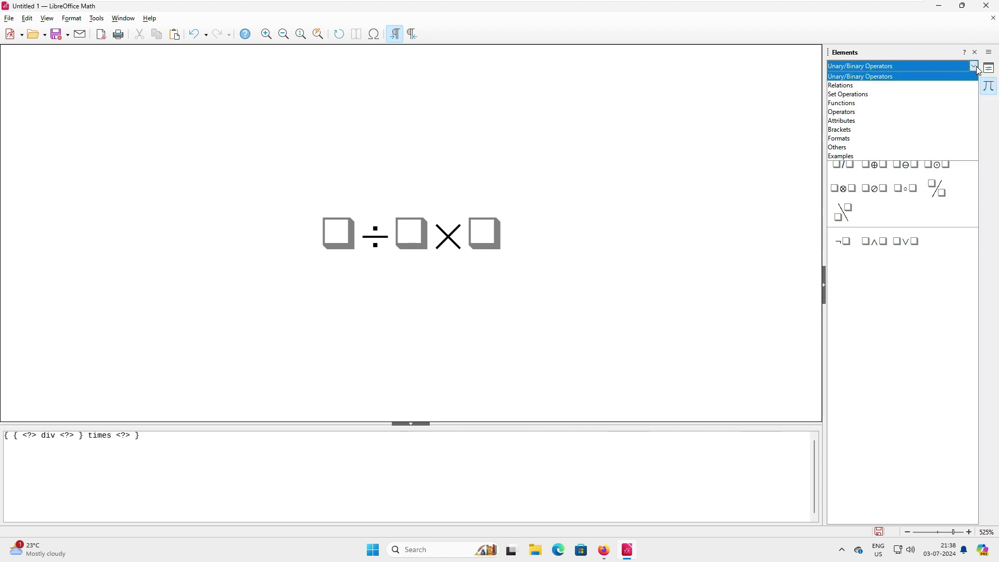
pyautogui.click(868, 125)
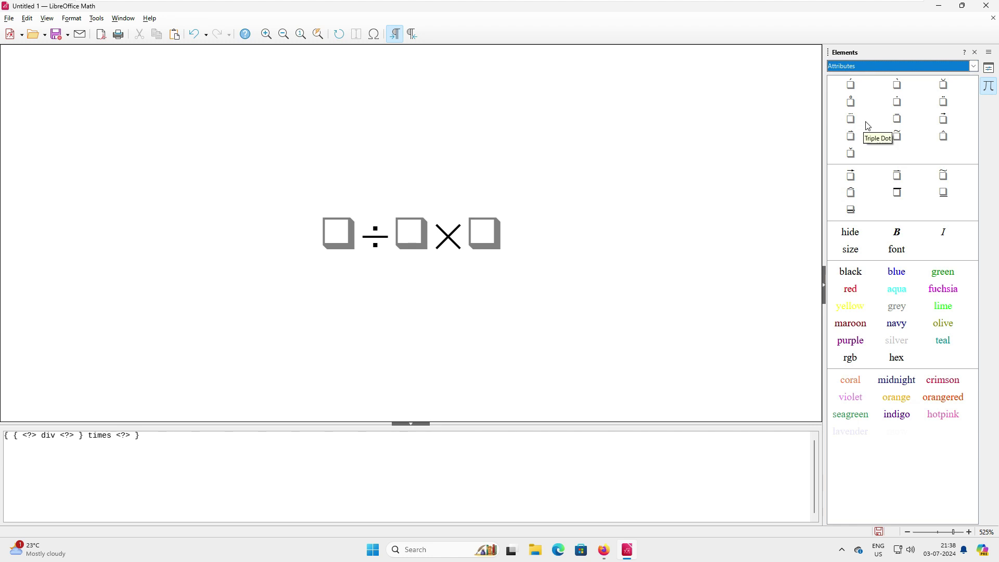
# Add a breve accent to the last placeholder and replace the whole formula with cosine and tangent functions.
pyautogui.click(945, 86)
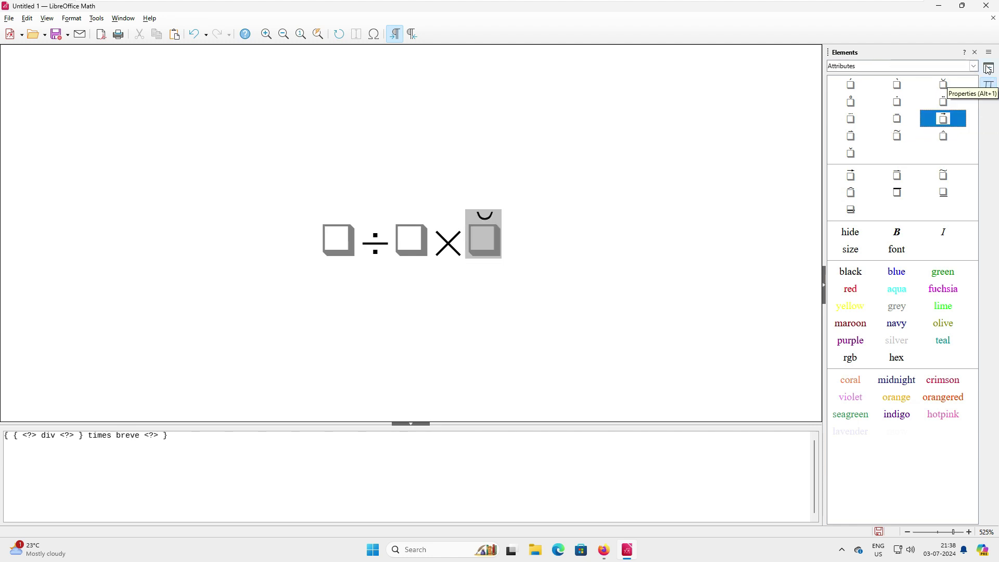
pyautogui.click(975, 66)
pyautogui.click(864, 104)
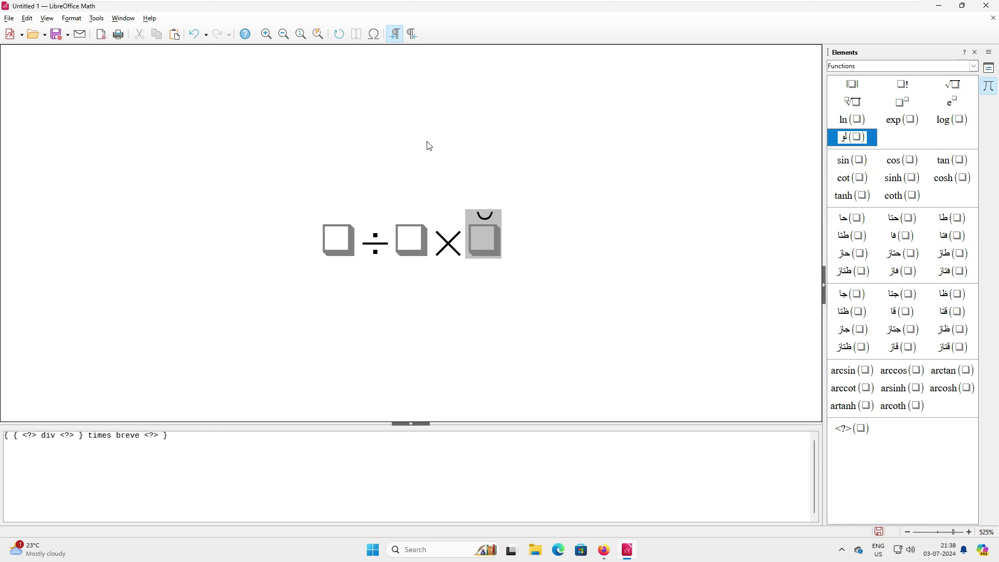
pyautogui.click(619, 149)
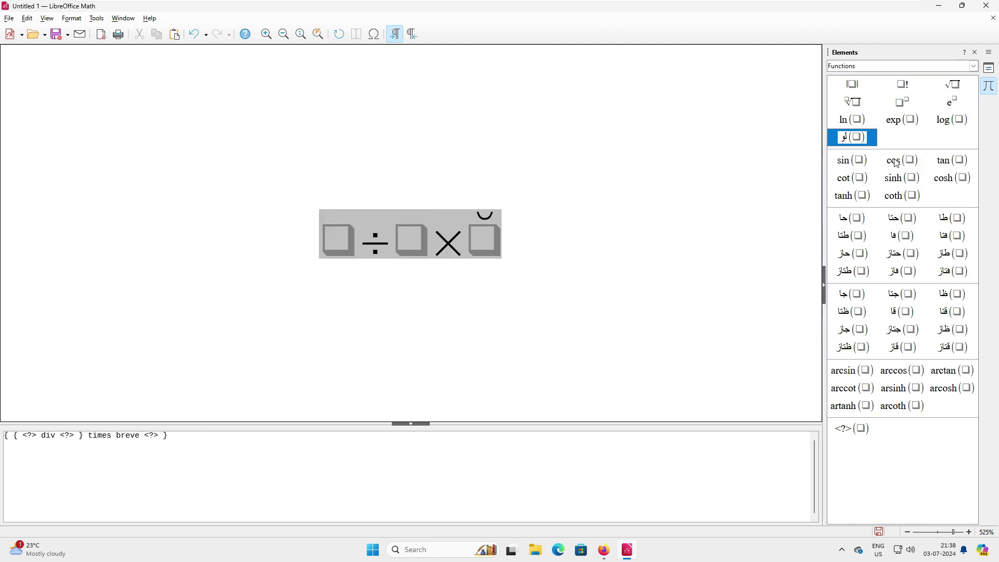
pyautogui.click(902, 160)
pyautogui.click(961, 165)
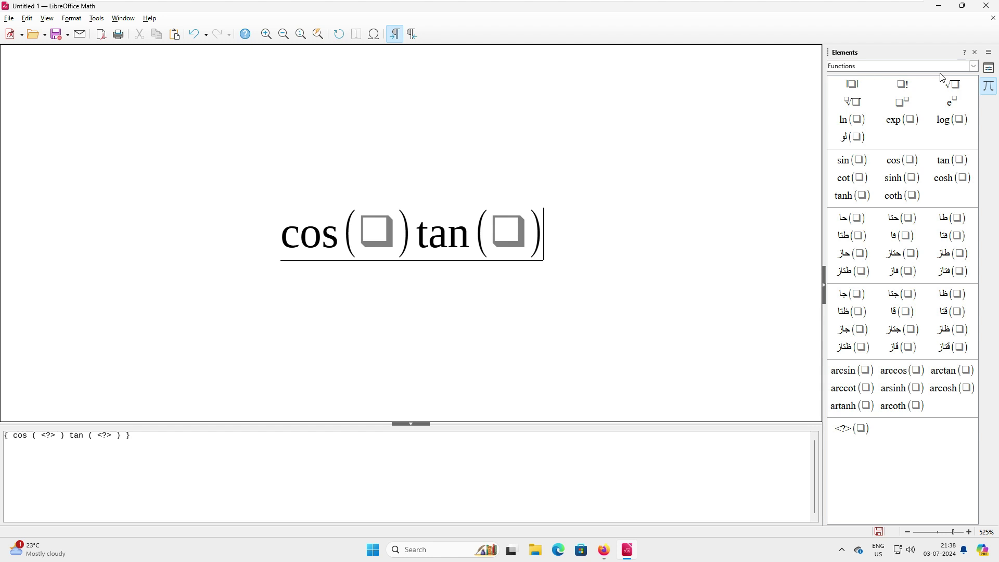
# Browse the Attributes, Others and Examples elements and append the circle circumference example C = π·d = 2·π·r to the formula.
pyautogui.click(977, 67)
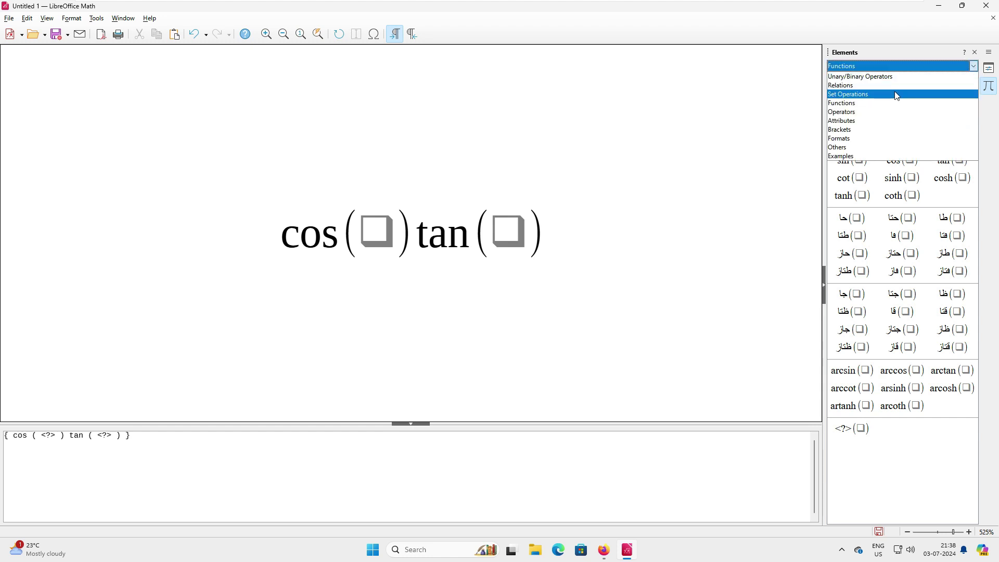
pyautogui.click(865, 123)
pyautogui.click(973, 66)
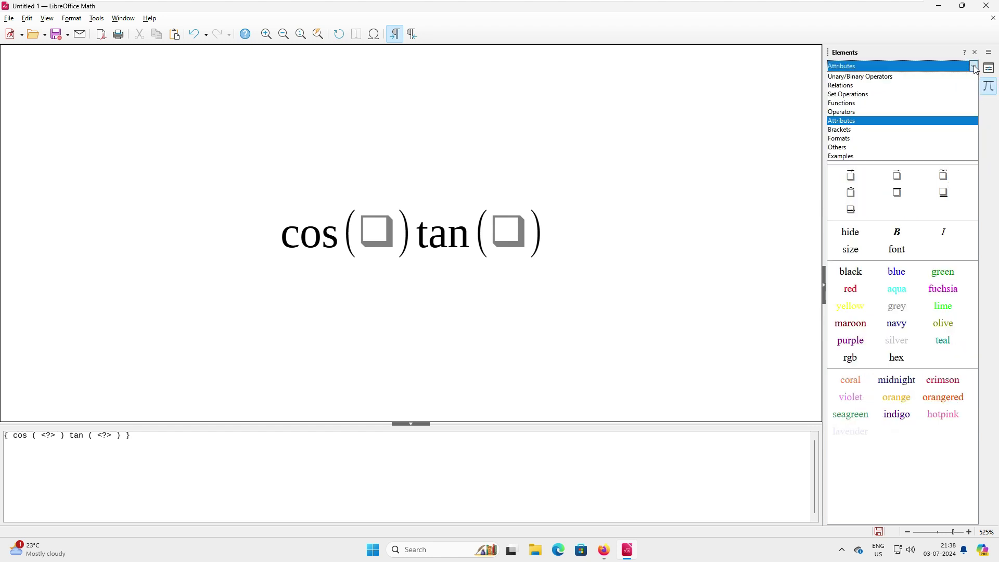
pyautogui.click(885, 147)
pyautogui.click(973, 66)
pyautogui.click(884, 159)
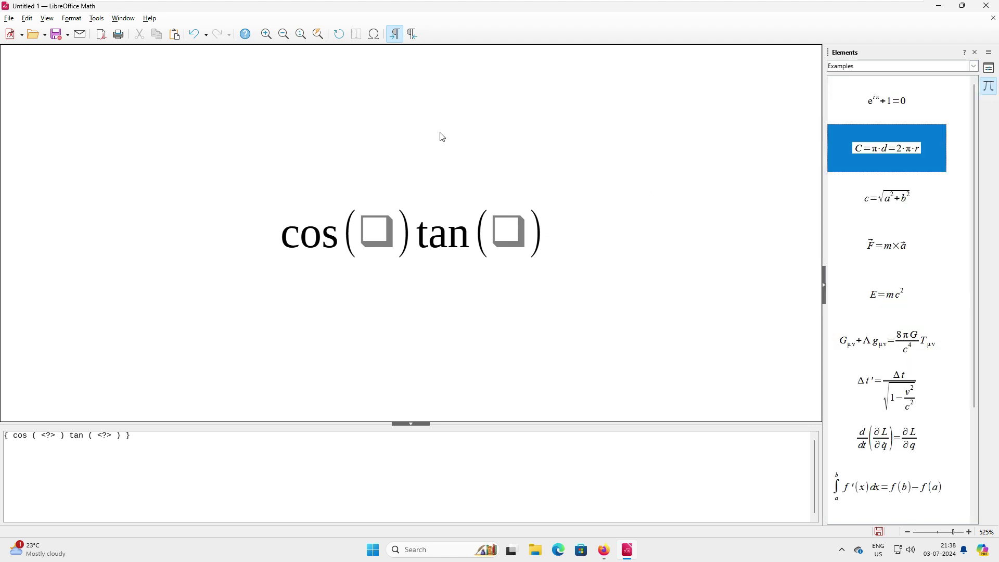
pyautogui.click(881, 149)
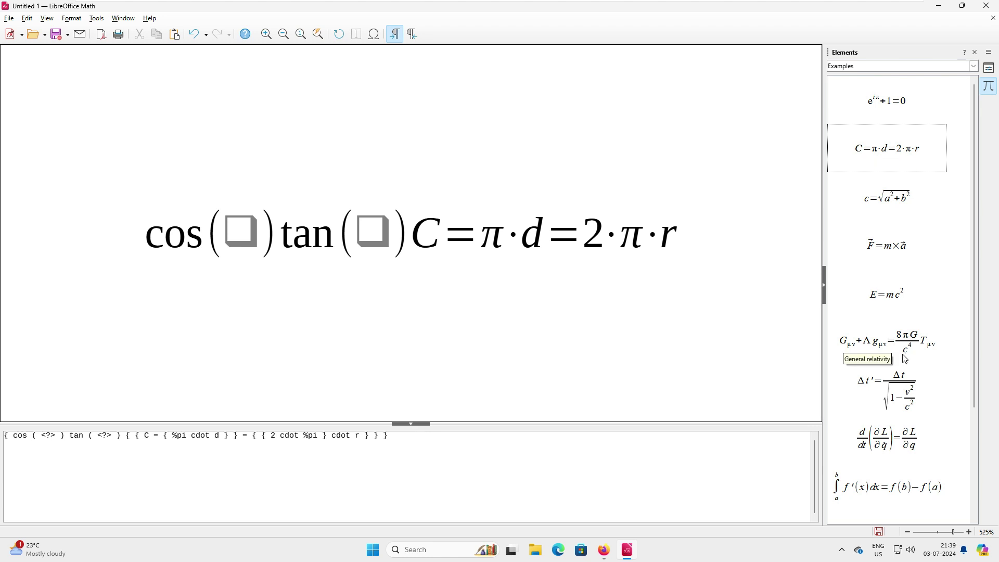
# Insert the General relativity example into the circumference formula, directly after the 2.
pyautogui.click(279, 239)
pyautogui.click(604, 234)
pyautogui.click(887, 340)
pyautogui.click(430, 305)
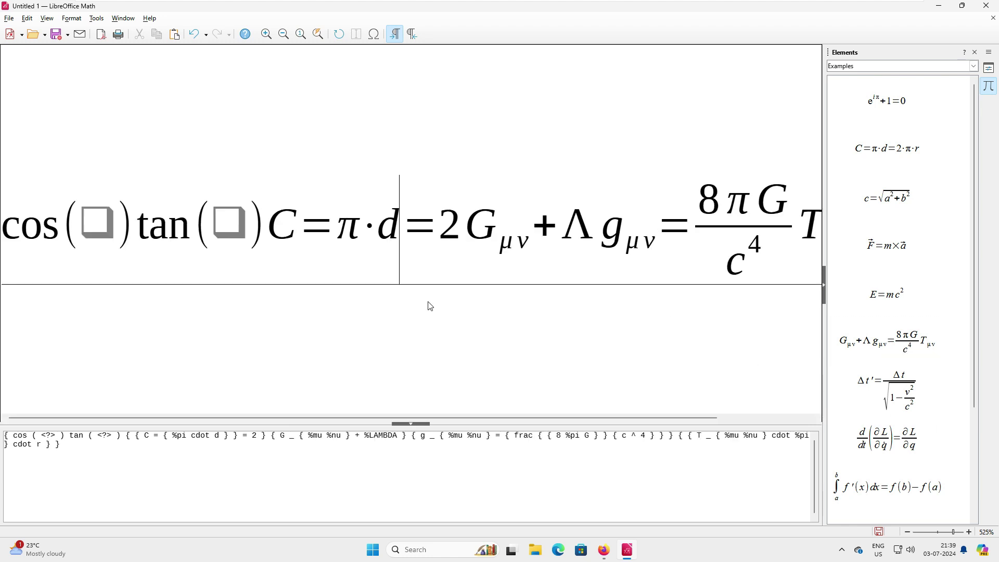
pyautogui.click(706, 230)
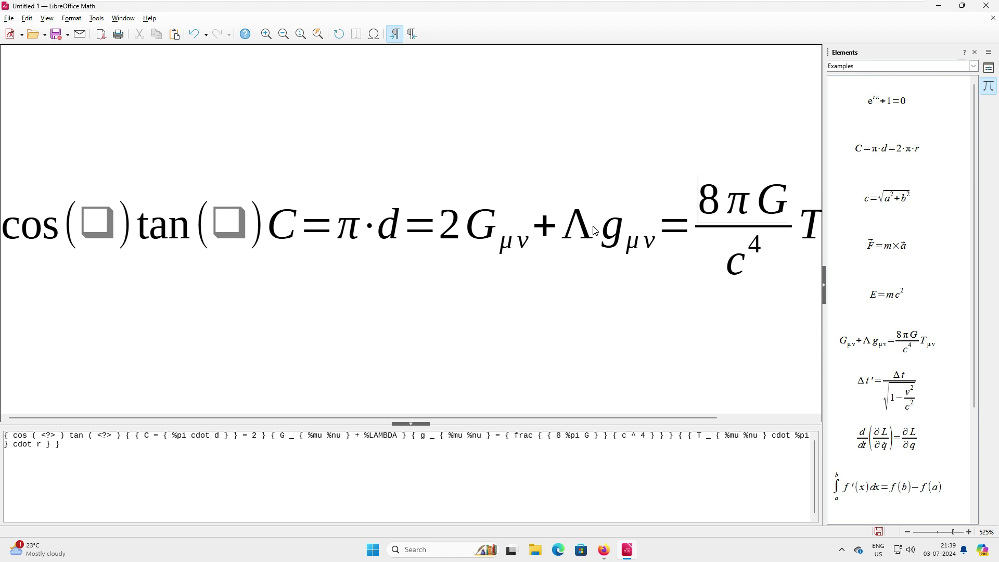
# Close the formula document without saving and start creating a new LibreOffice Base database.
pyautogui.click(987, 6)
pyautogui.click(527, 292)
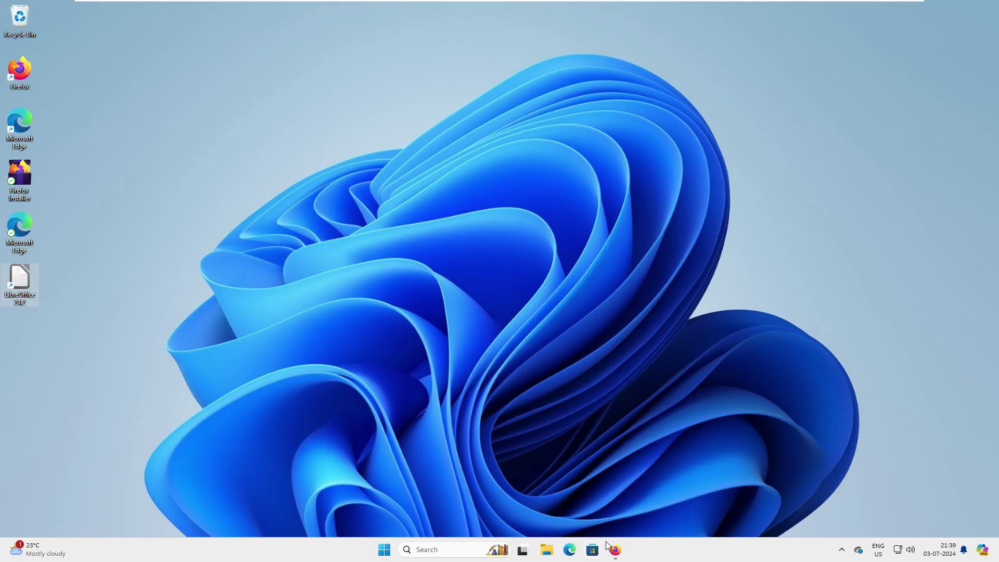
pyautogui.doubleClick(20, 283)
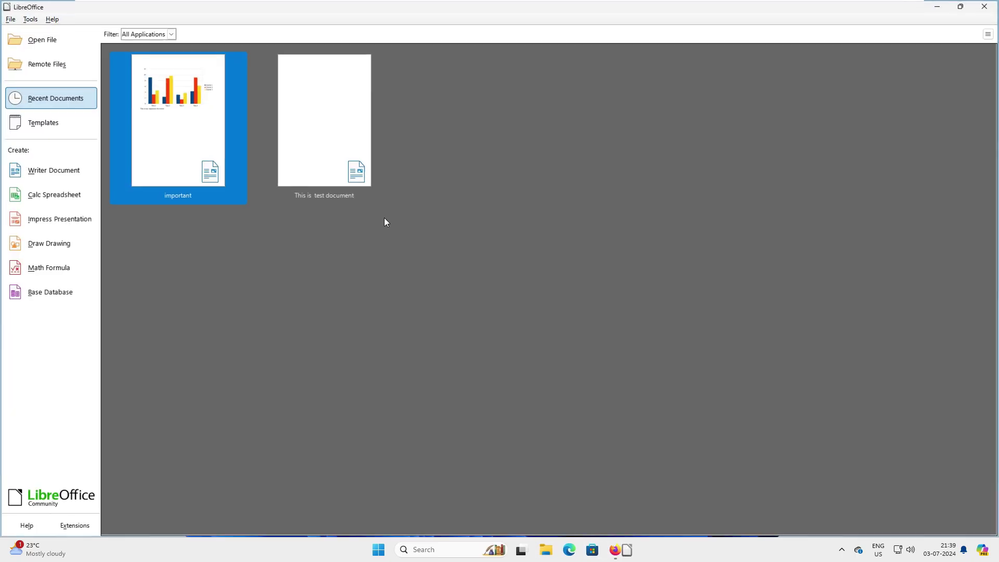
pyautogui.click(42, 300)
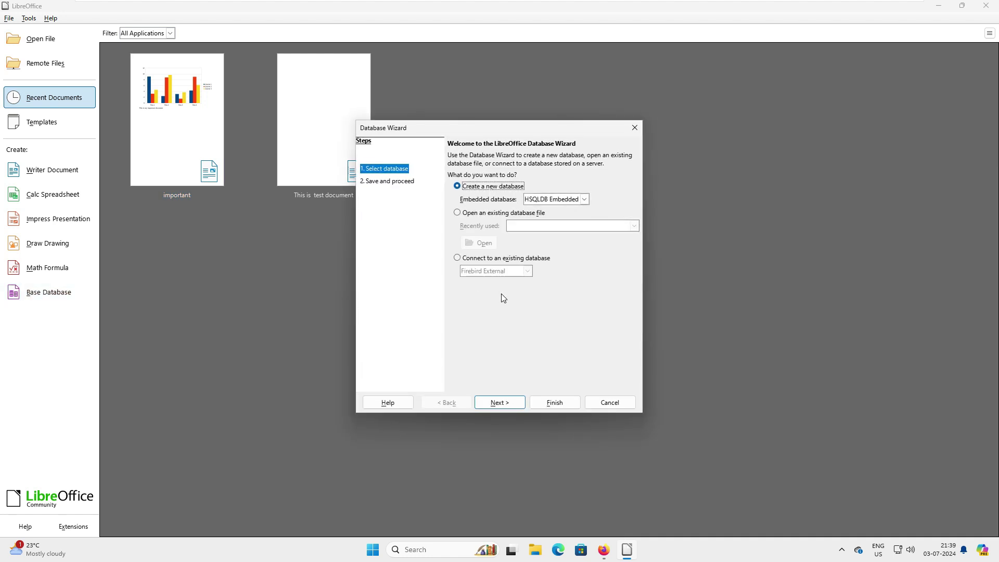
# Switch to Microsoft Access with a blank database and view the options for adding a field to its table.
pyautogui.click(411, 551)
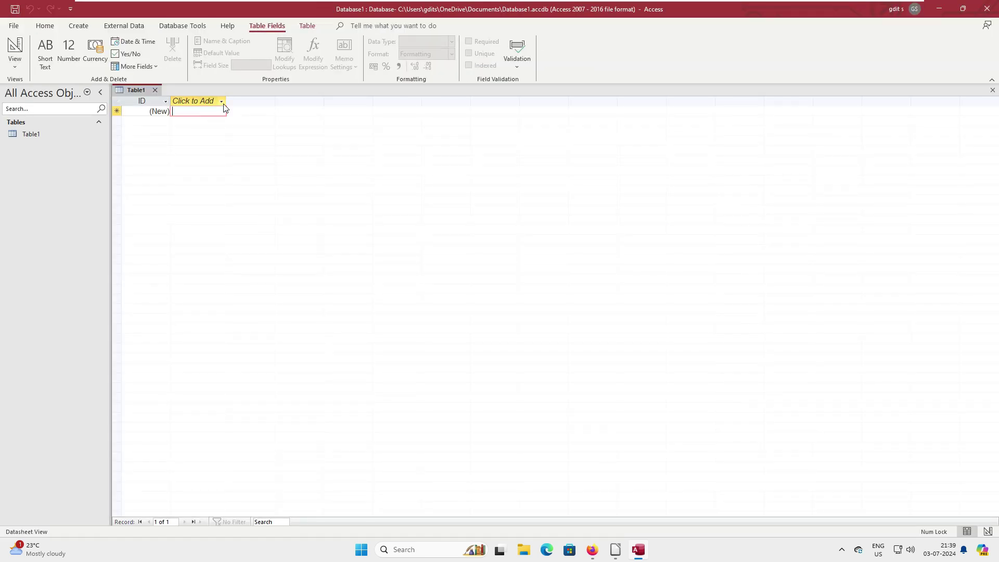
pyautogui.click(224, 104)
pyautogui.click(395, 199)
pyautogui.click(939, 9)
# In the Base wizard, create an HSQLDB Embedded database and save it as New Database.odb.
pyautogui.click(583, 200)
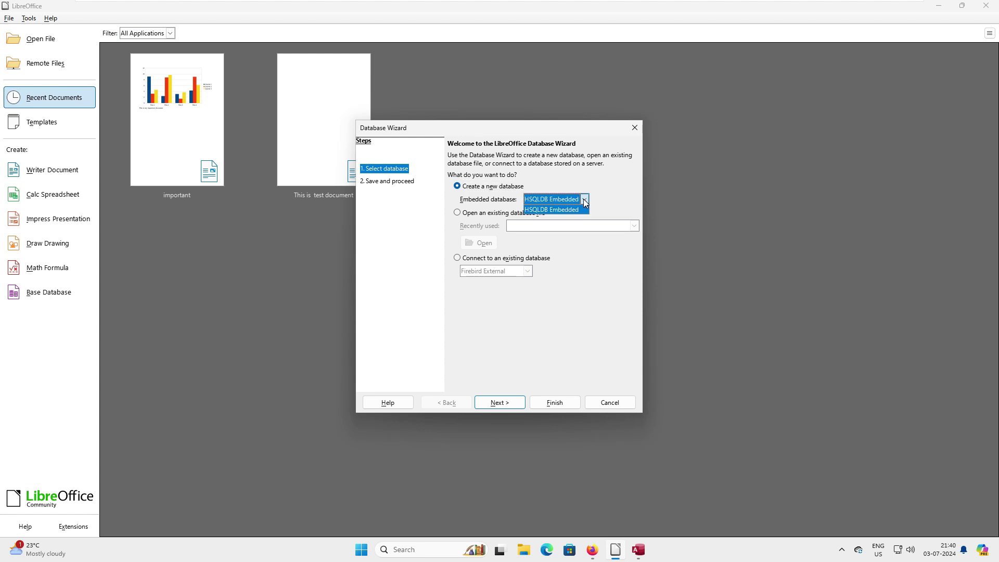
pyautogui.click(584, 202)
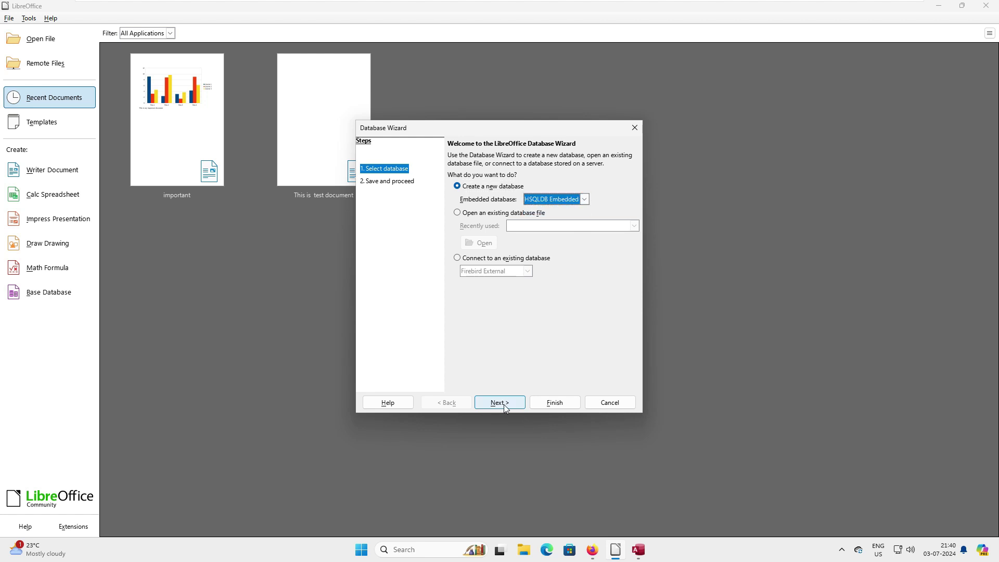
pyautogui.click(555, 402)
pyautogui.click(766, 401)
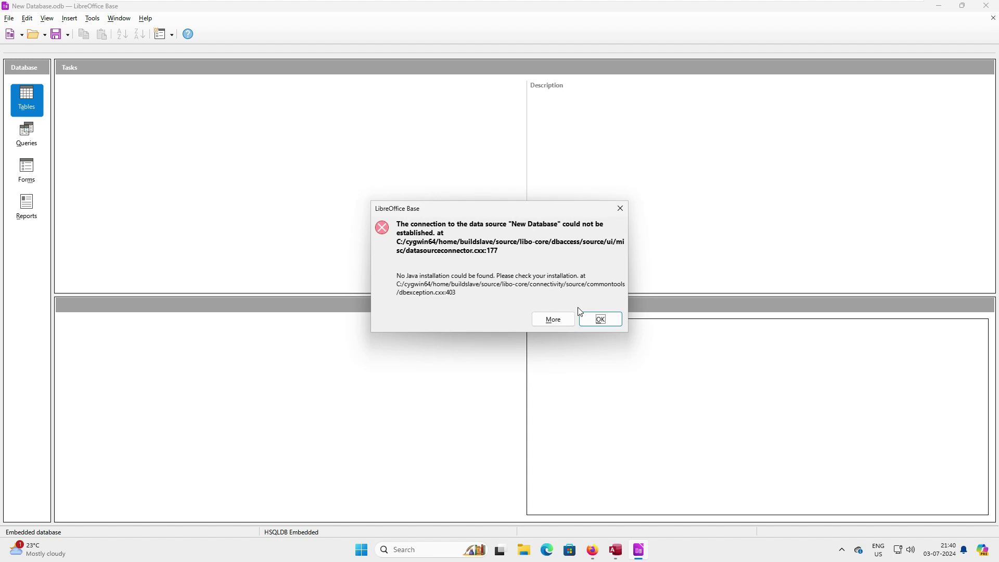
# Try to open the database's Tables section and display the Forms section.
pyautogui.click(607, 321)
pyautogui.click(26, 101)
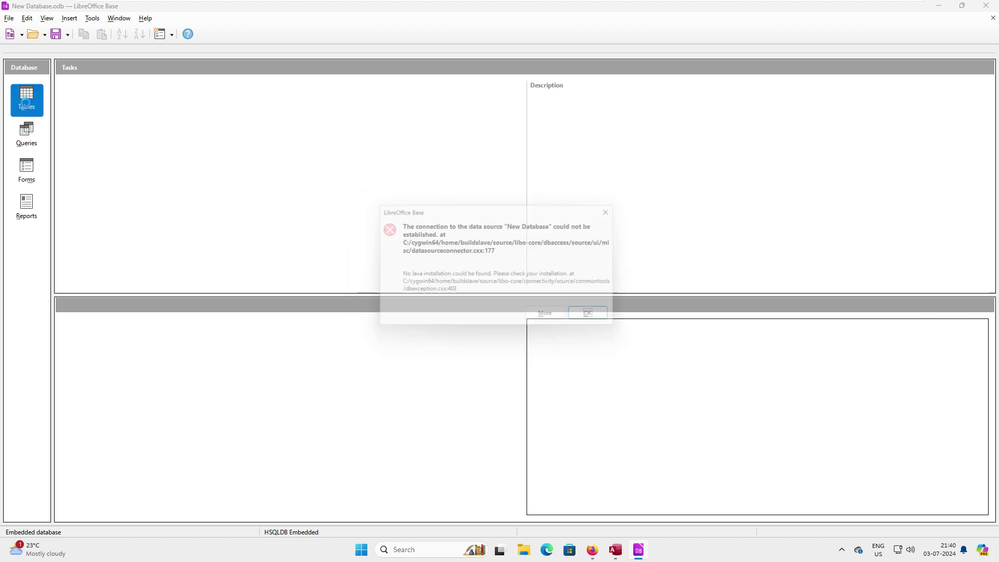
pyautogui.click(597, 321)
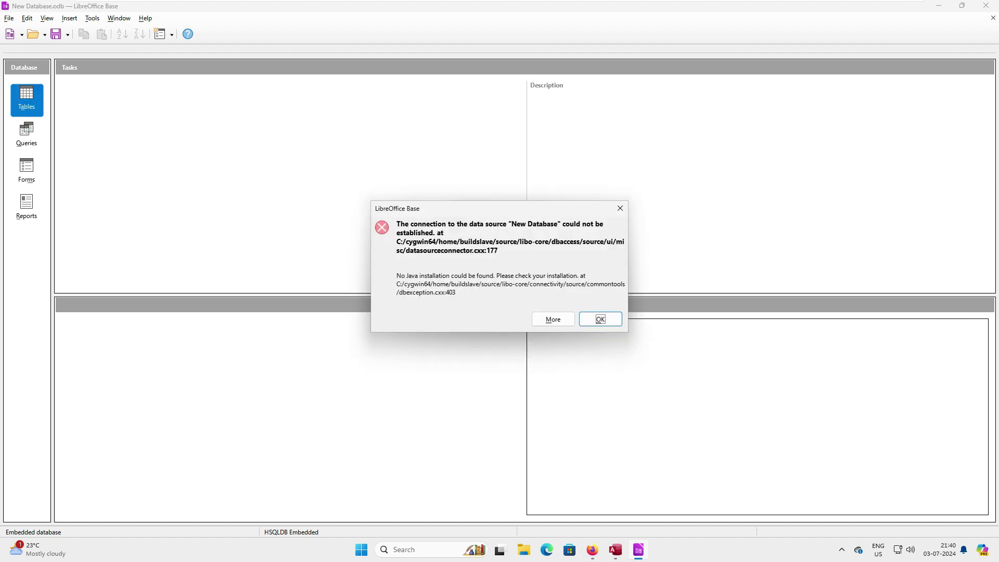
pyautogui.click(30, 173)
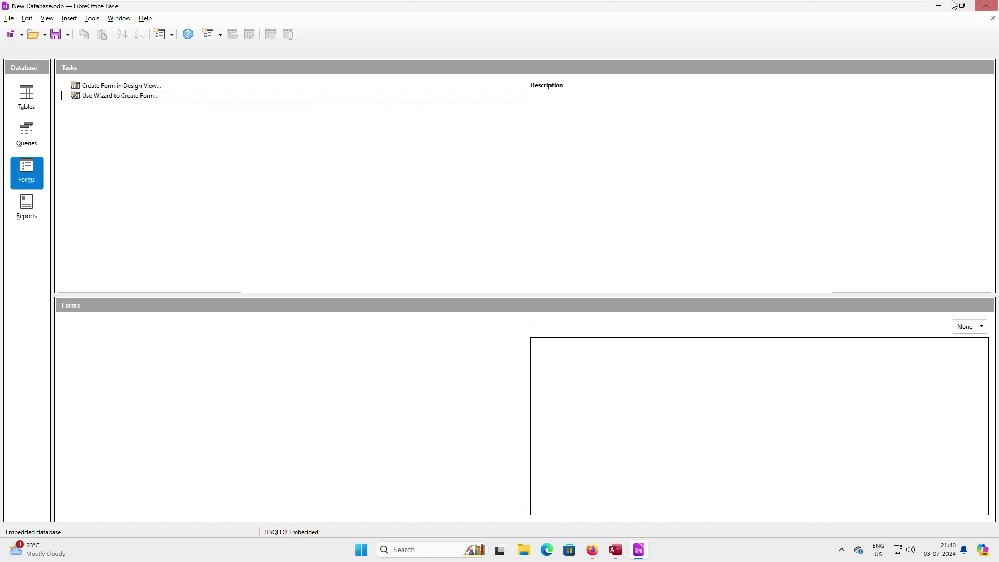
pyautogui.click(938, 7)
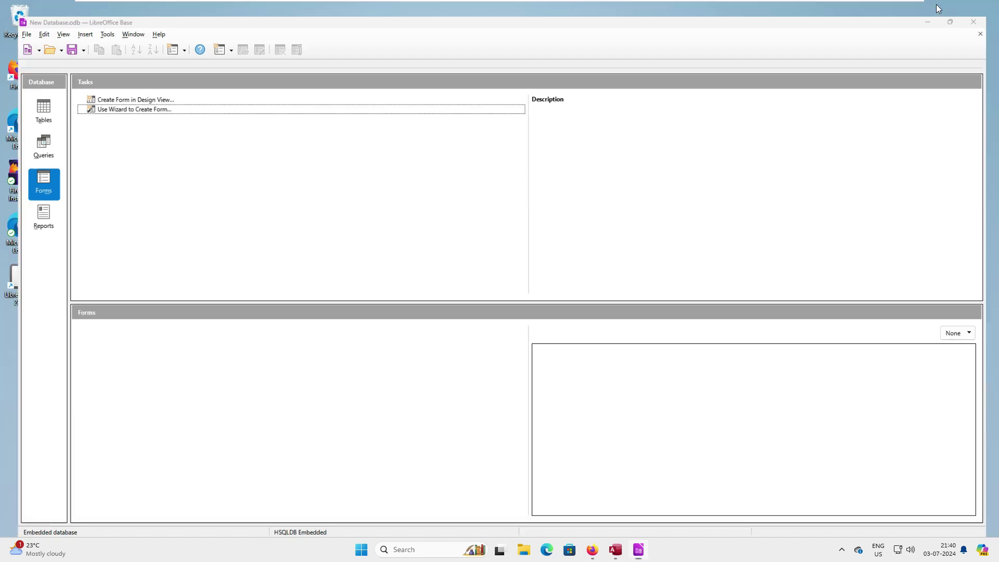
pyautogui.rightClick(554, 108)
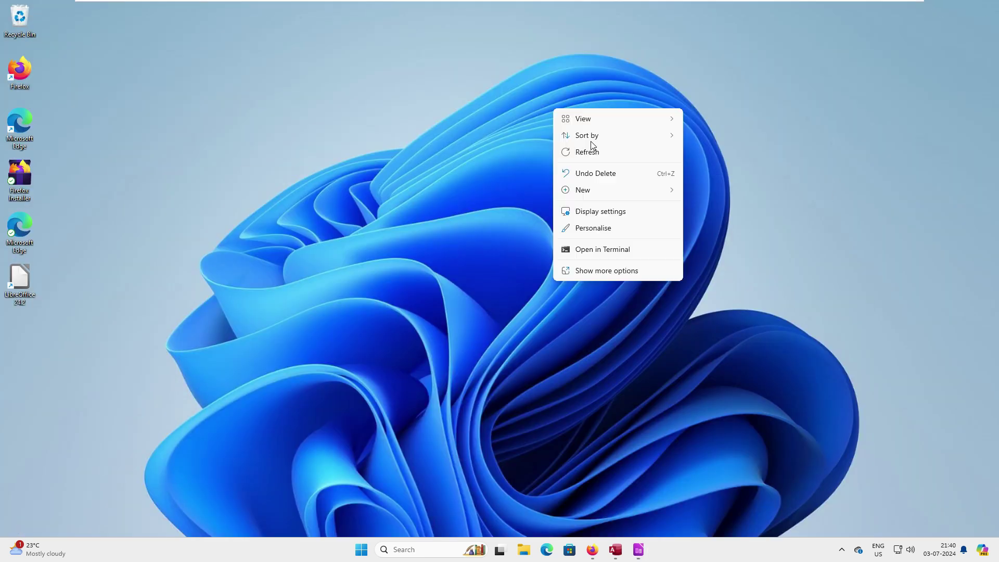
pyautogui.click(587, 151)
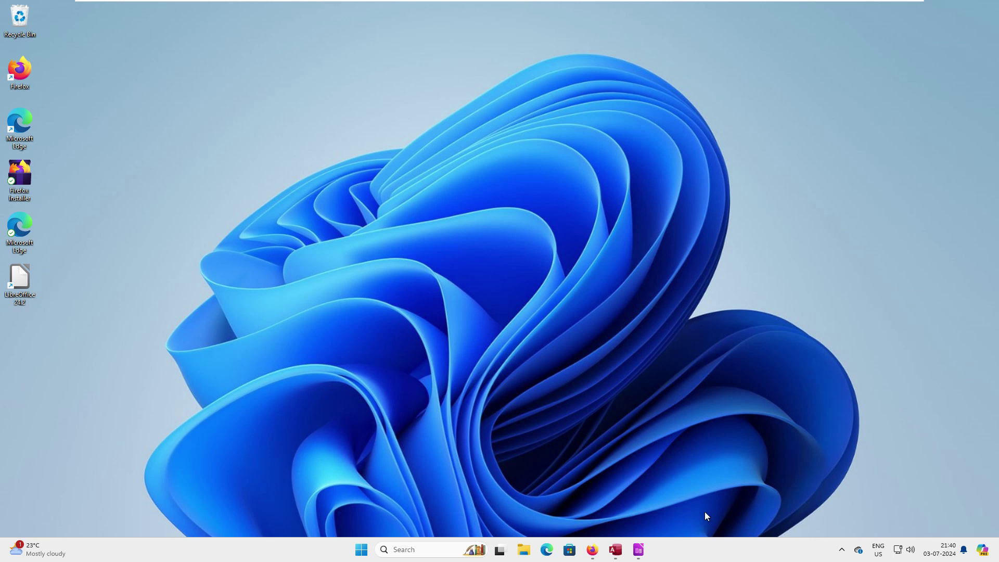
# Bring back the New Database window, close the database and exit LibreOffice.
pyautogui.moveTo(638, 550)
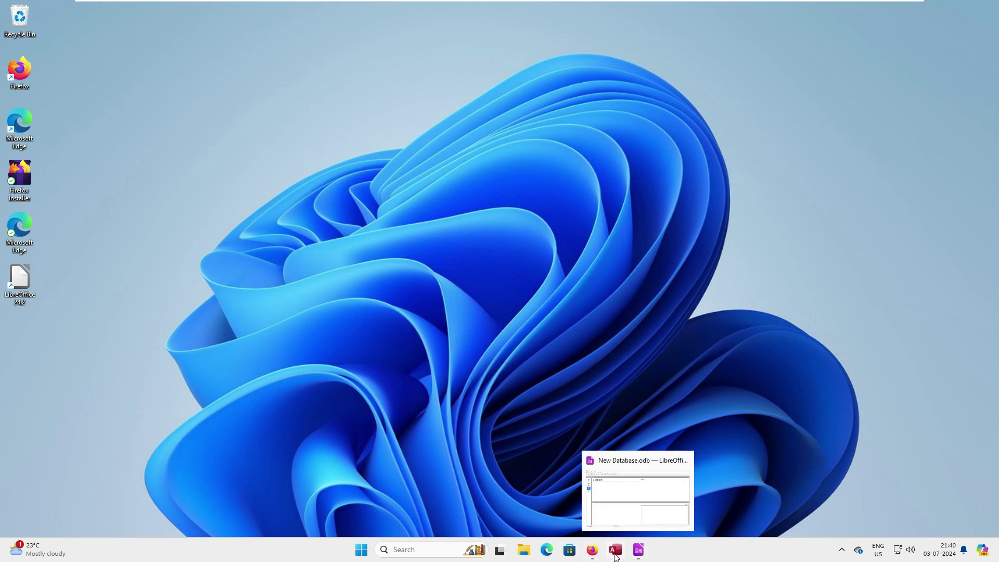
pyautogui.click(627, 519)
pyautogui.click(993, 17)
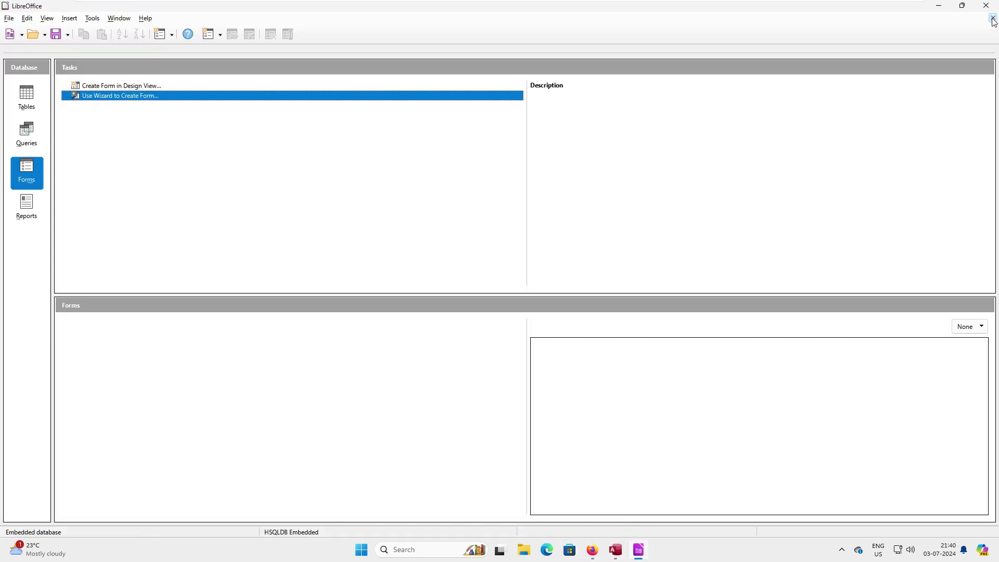
pyautogui.click(986, 5)
# Create a blank Writer document in LibreOffice and view the file types available for saving it.
pyautogui.doubleClick(6, 286)
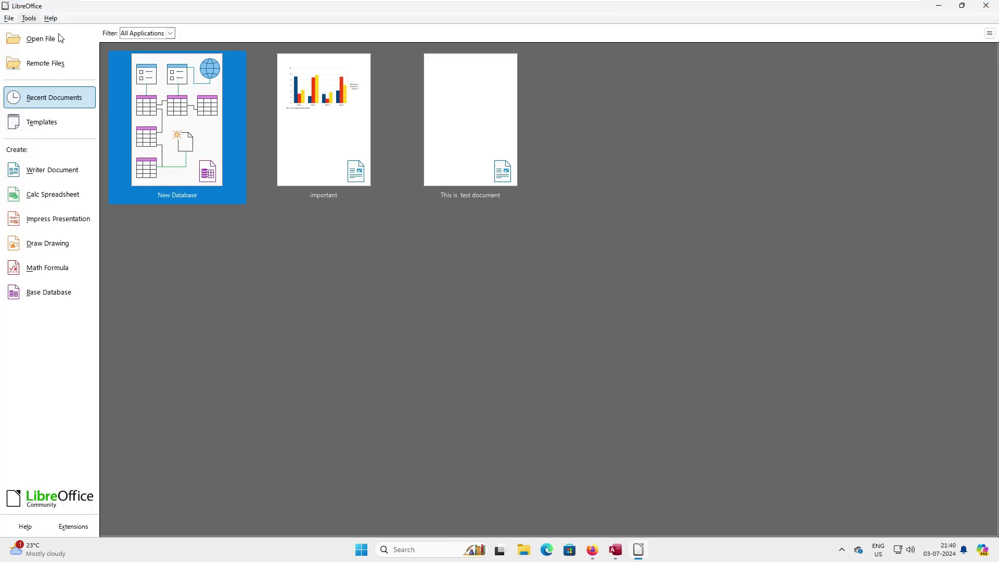
pyautogui.press('Return')
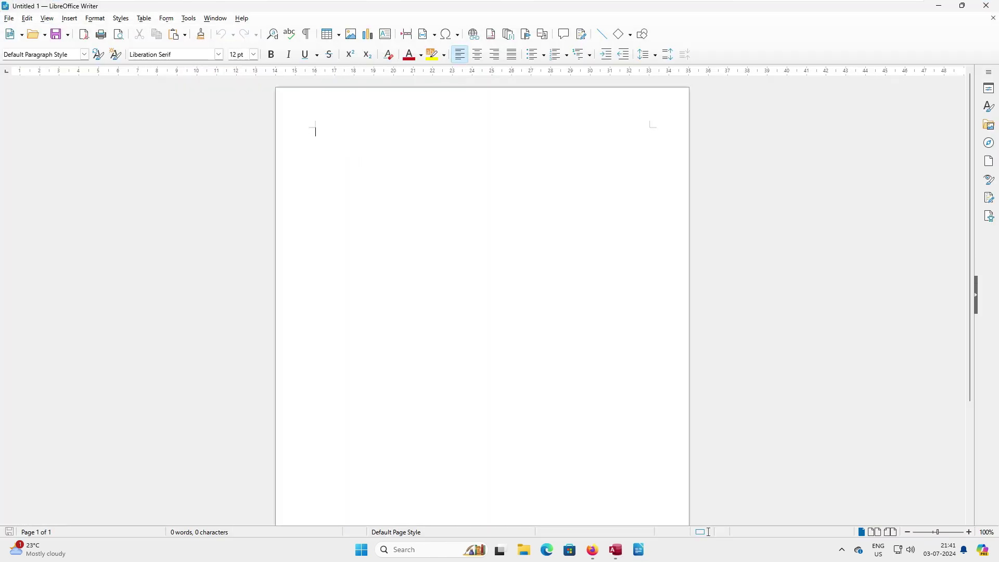
pyautogui.click(16, 21)
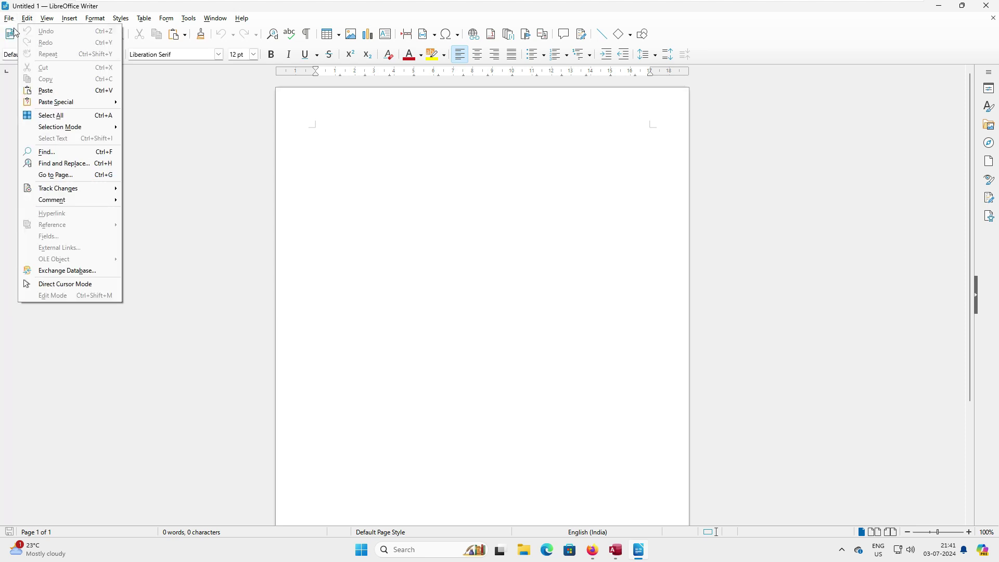
pyautogui.click(52, 152)
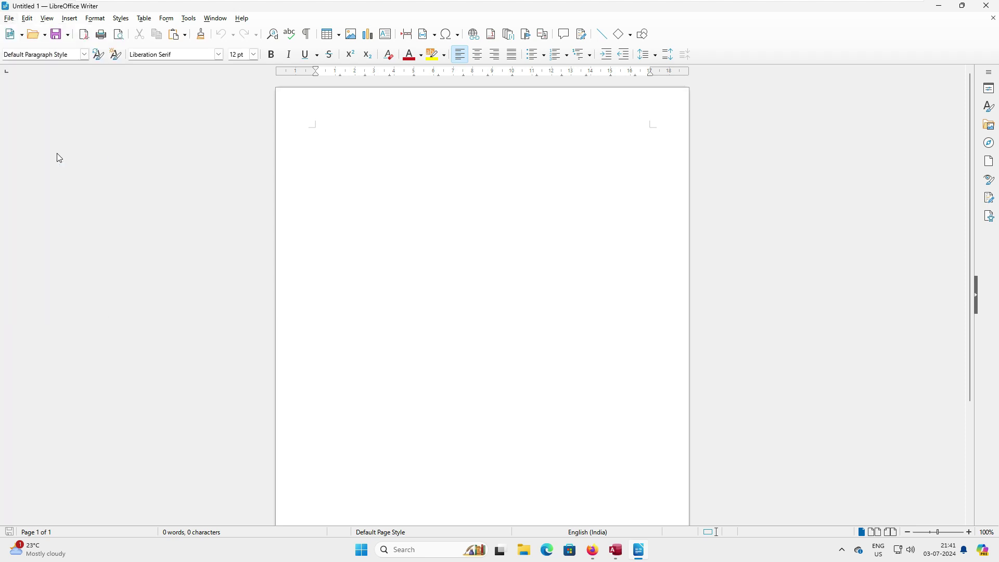
pyautogui.click(479, 253)
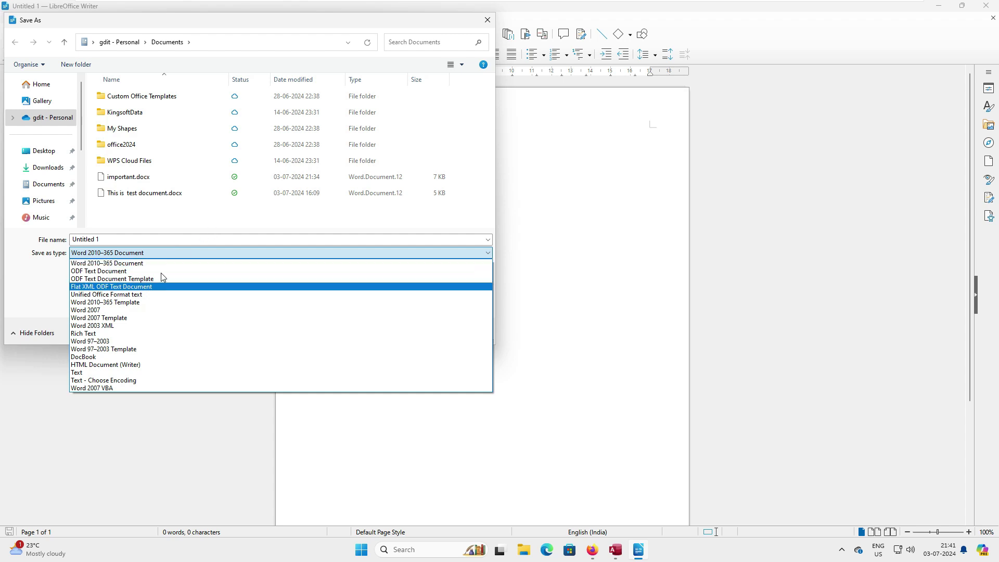
pyautogui.click(312, 141)
pyautogui.press('Escape')
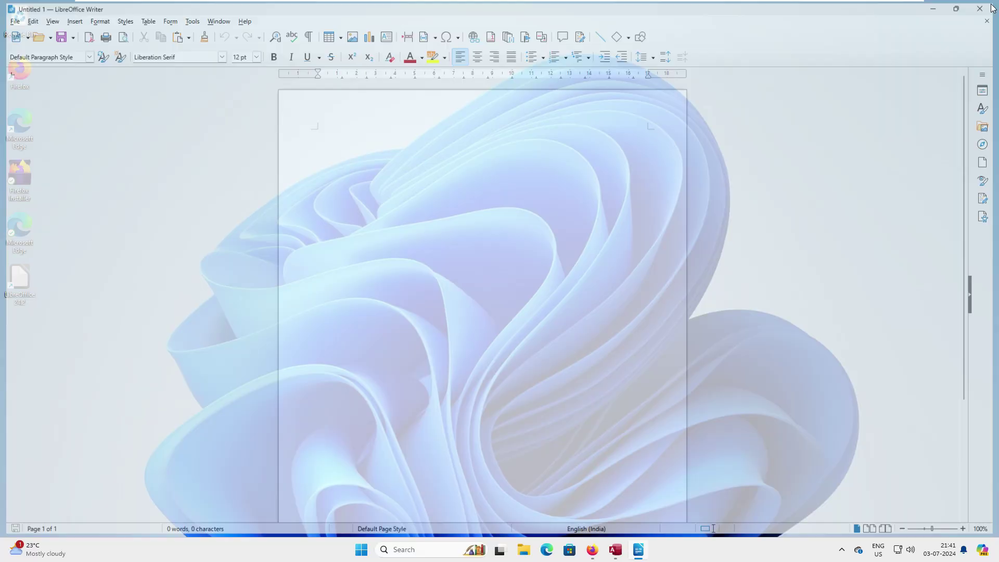
# Reopen LibreOffice and review the default save formats for Writer text documents in its Load/Save options, keeping Word 2010–365 Document (*.docx).
pyautogui.doubleClick(24, 281)
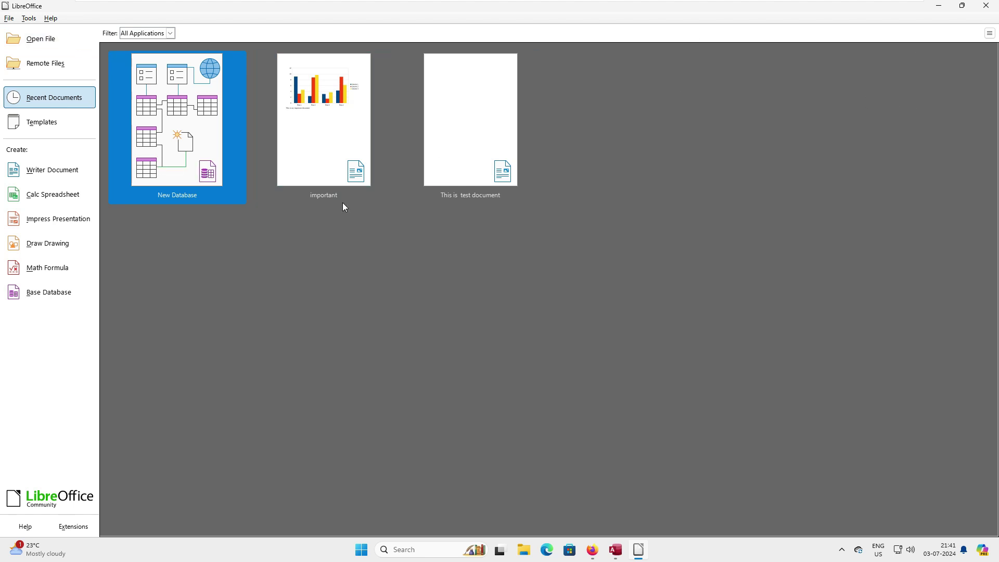
pyautogui.click(28, 18)
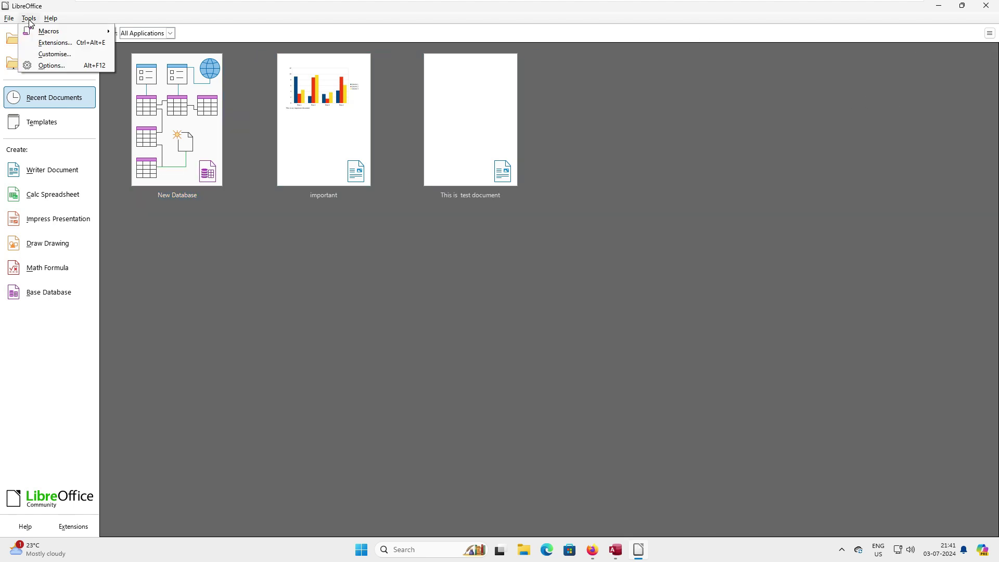
pyautogui.click(40, 65)
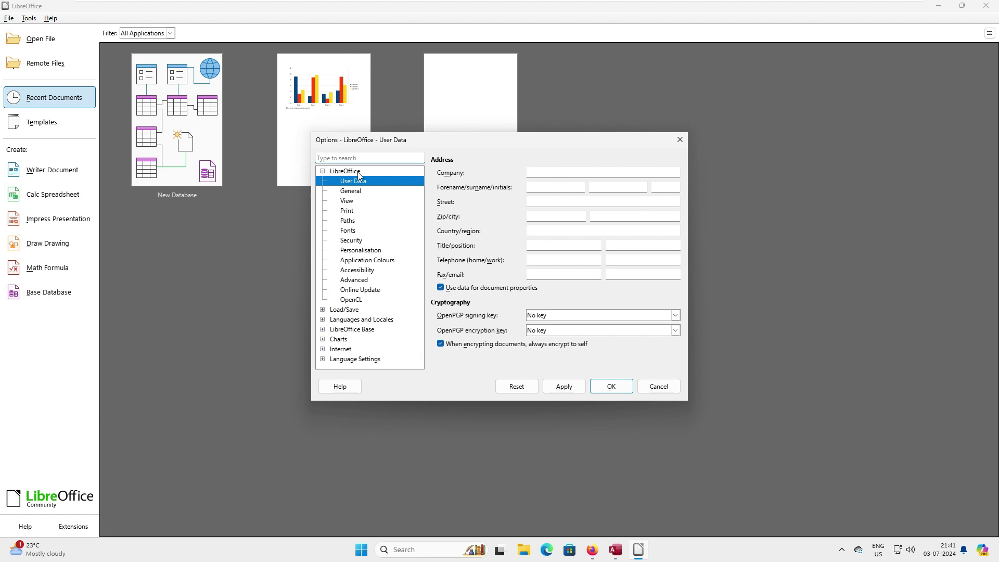
pyautogui.click(342, 310)
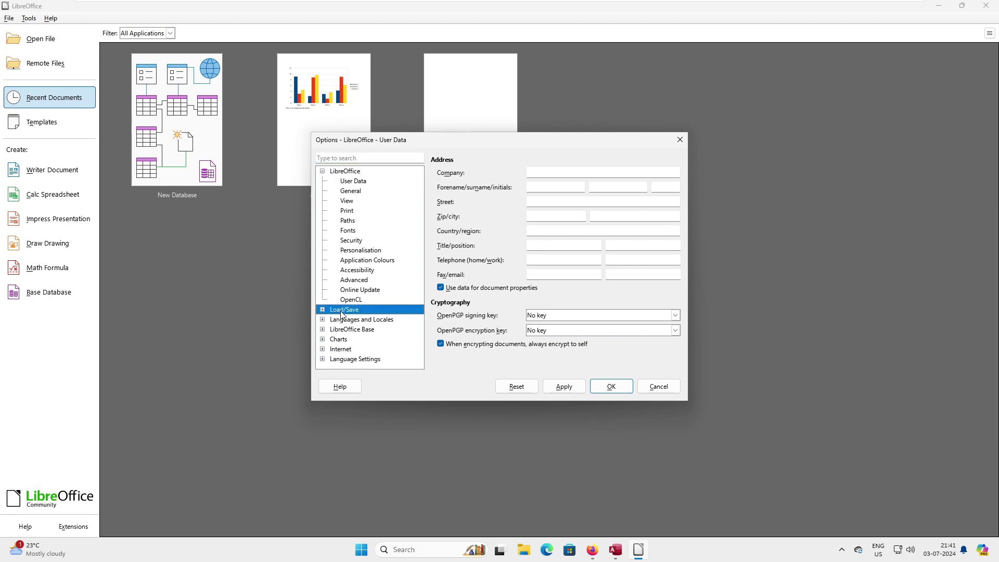
pyautogui.doubleClick(342, 311)
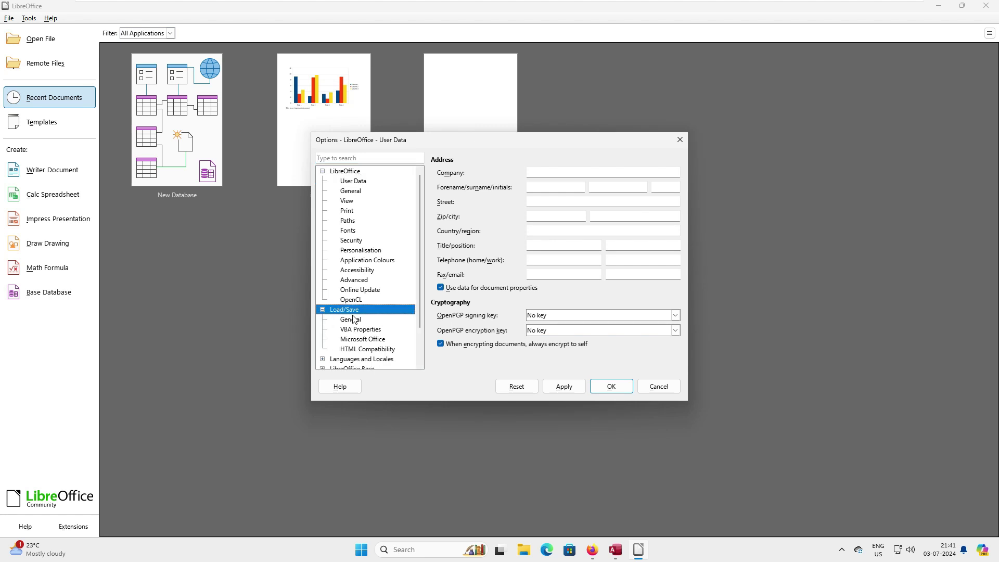
pyautogui.click(353, 322)
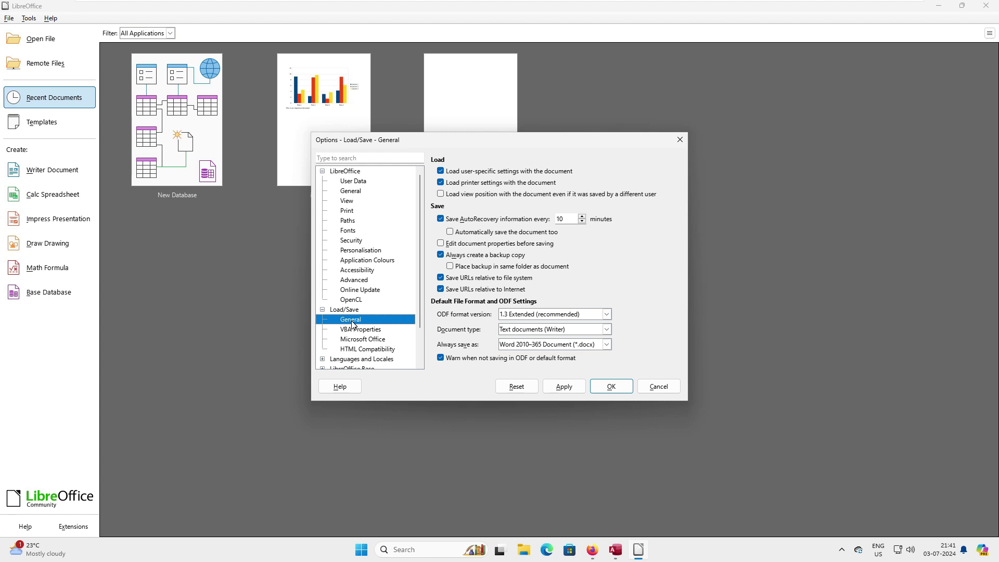
pyautogui.click(606, 345)
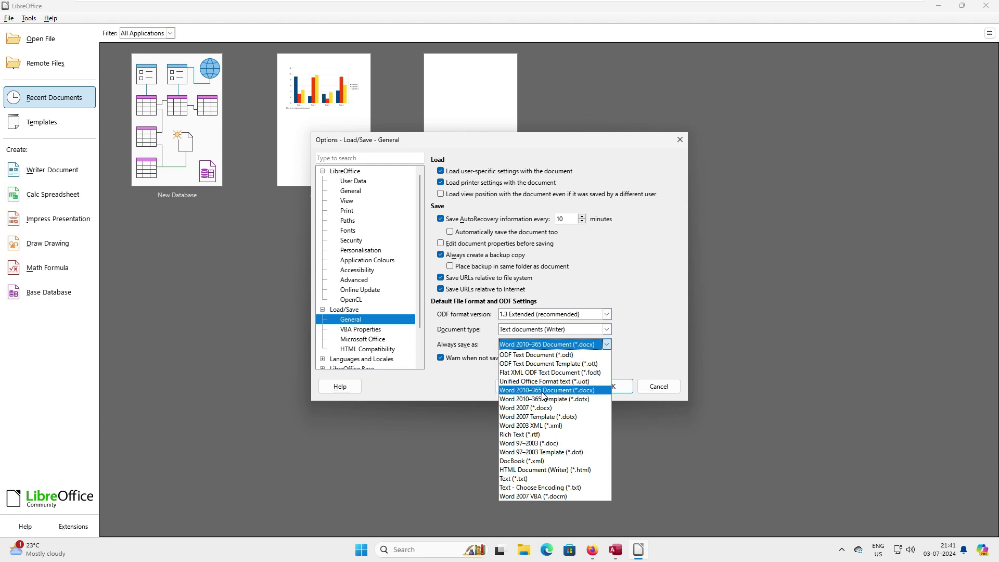
pyautogui.click(584, 392)
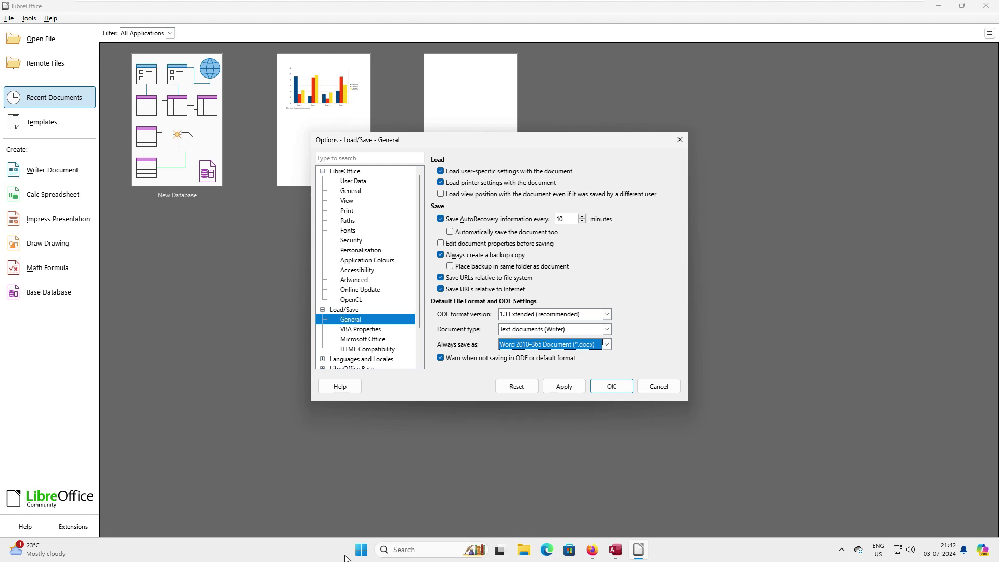
# Create a blank workbook in Excel and view its Save As options.
pyautogui.click(361, 549)
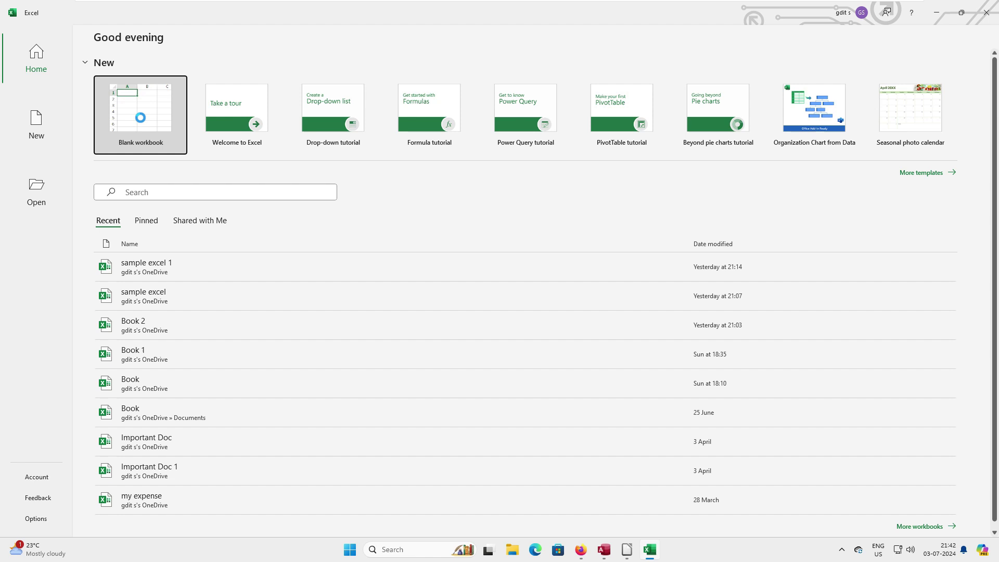
pyautogui.click(140, 116)
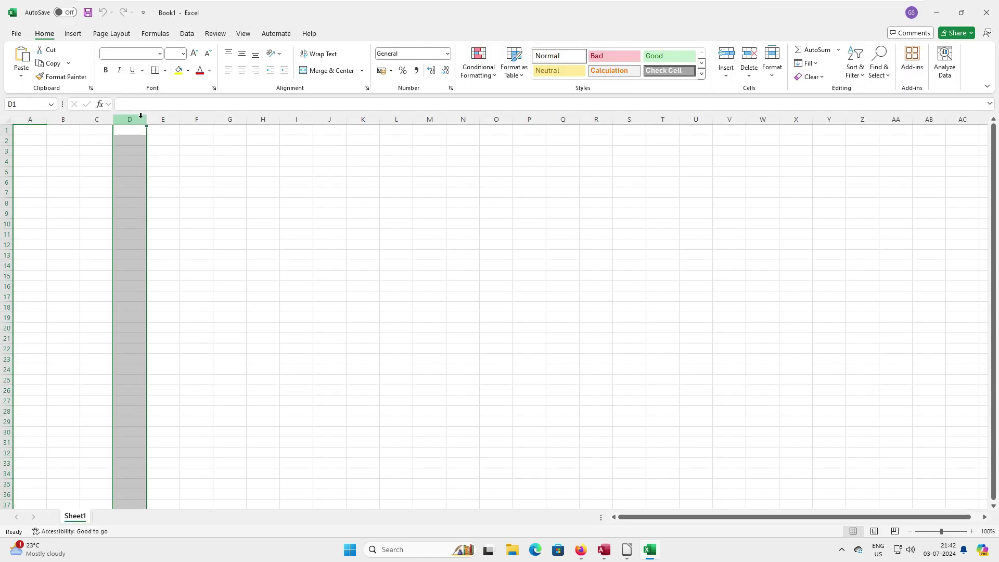
pyautogui.click(709, 137)
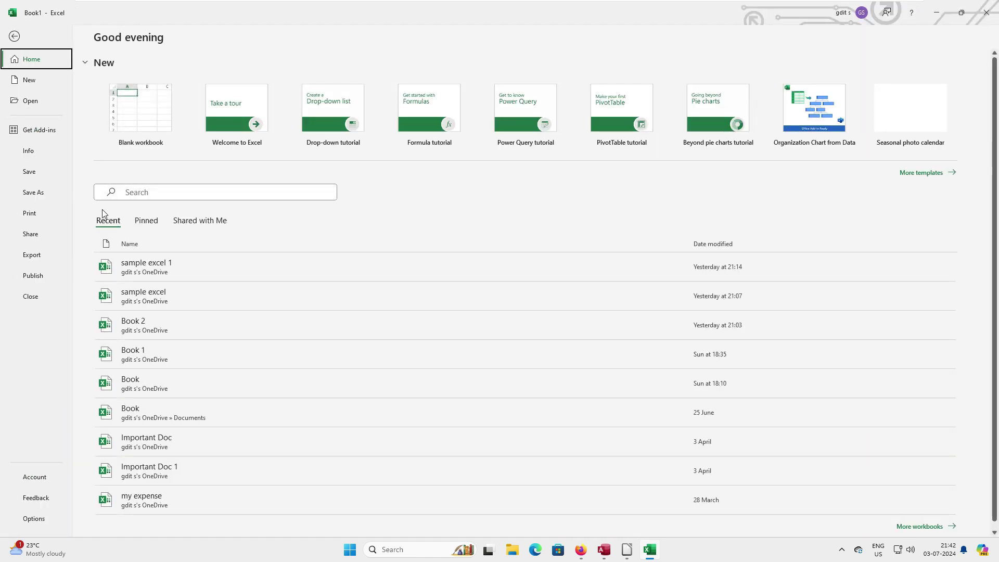
pyautogui.click(36, 200)
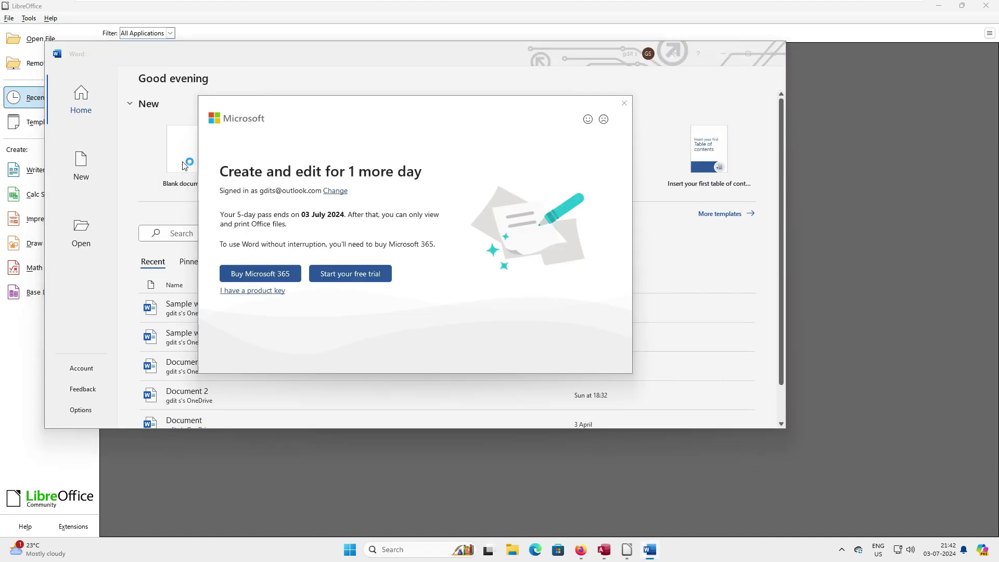
# Create a blank document in Word and view the file types available when saving it to OneDrive.
pyautogui.press('Escape')
pyautogui.hotkey('alt', 'f')
pyautogui.press('a')
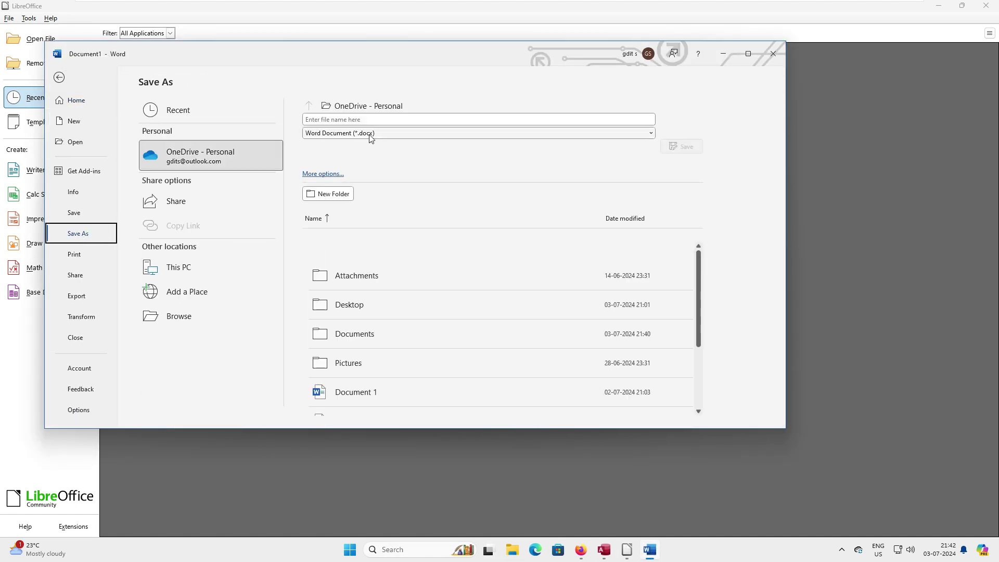
pyautogui.click(370, 136)
pyautogui.click(387, 137)
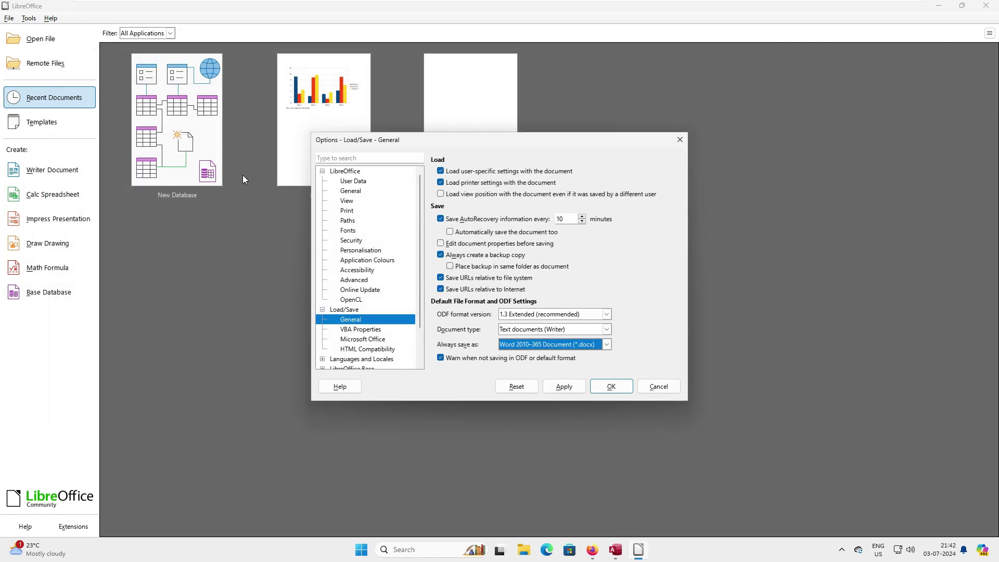
# Dismiss the LibreOffice options, then open the recent test document in Writer and close it again.
pyautogui.click(686, 139)
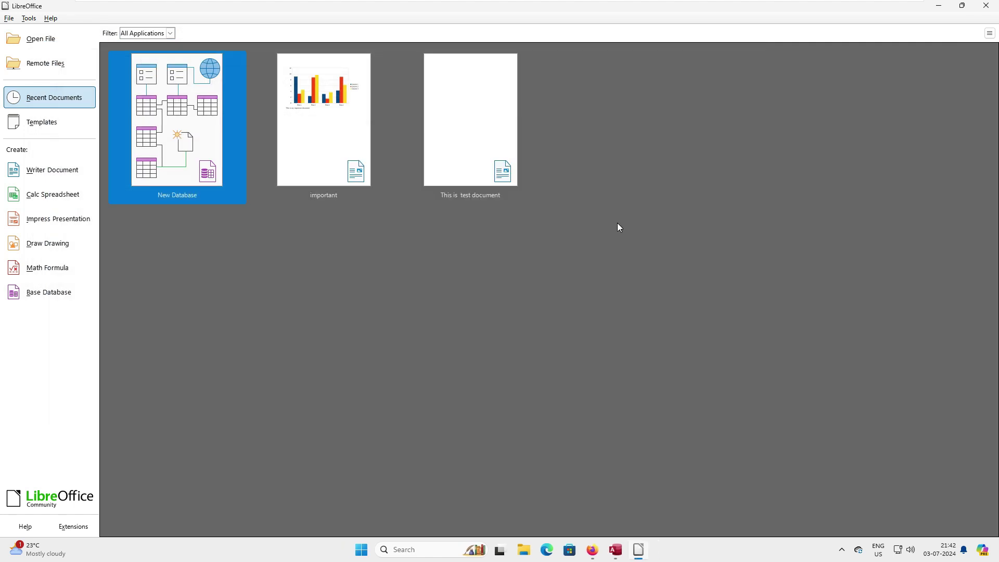
pyautogui.click(462, 133)
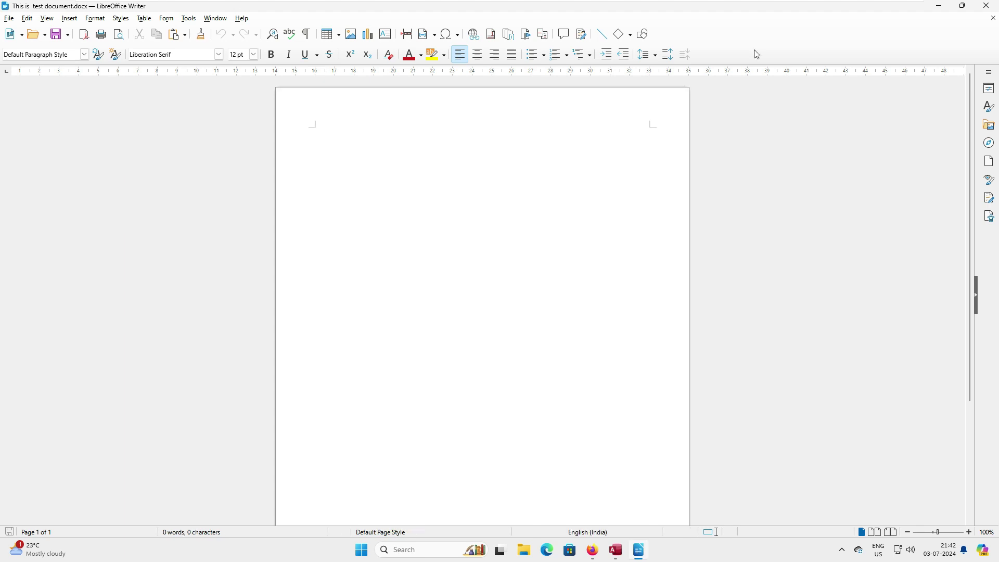
pyautogui.click(986, 6)
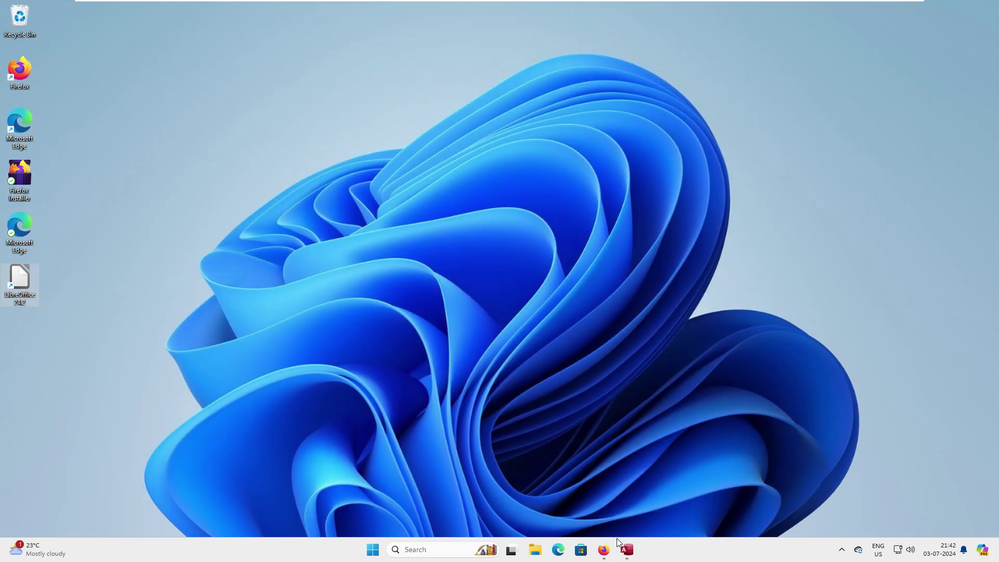
# Switch to the Access window with Database1 and exit Access.
pyautogui.click(627, 549)
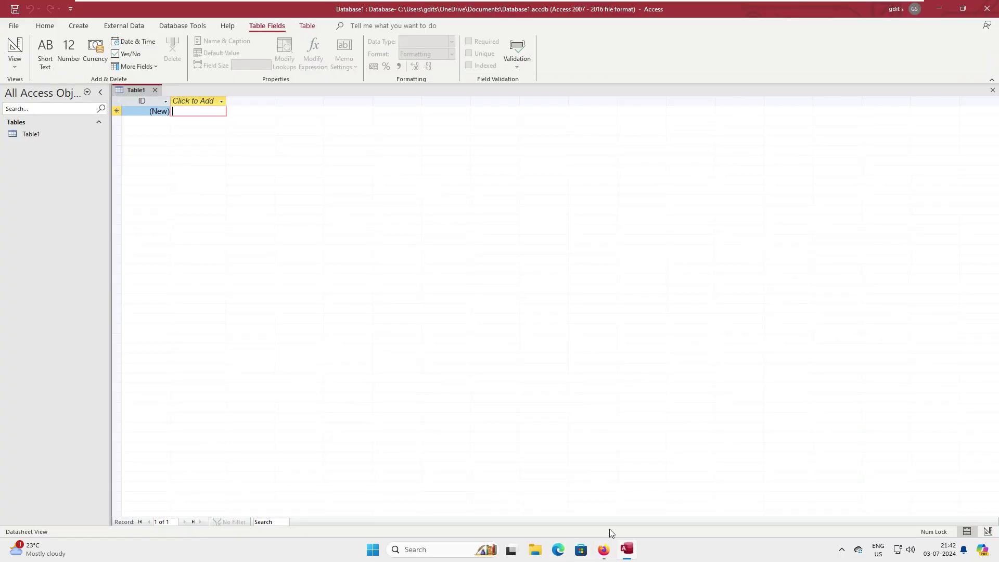
pyautogui.click(986, 8)
# Launch LibreOffice and open the General settings under Load/Save in its options.
pyautogui.doubleClick(20, 276)
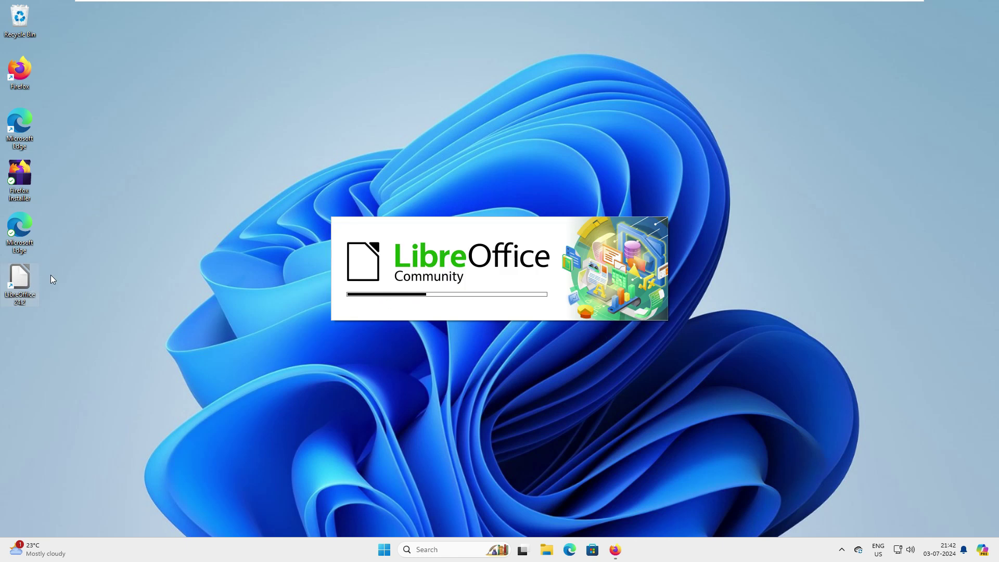
pyautogui.click(28, 18)
pyautogui.click(44, 65)
pyautogui.click(350, 310)
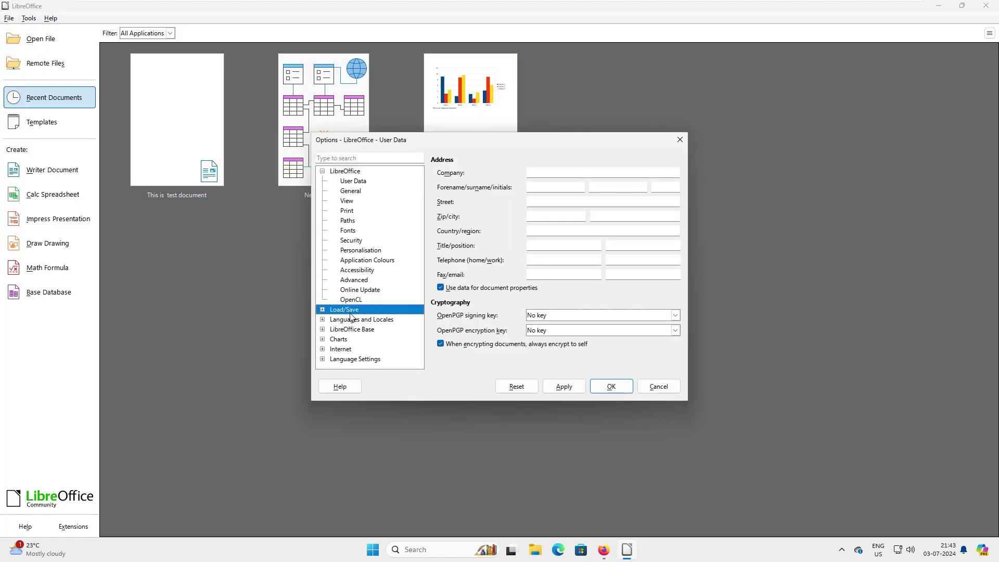
pyautogui.click(323, 309)
pyautogui.click(350, 319)
# Apply Word 2010–365 Document (*.docx) as the default save format for Text documents (Writer) and exit LibreOffice.
pyautogui.click(607, 344)
pyautogui.click(607, 346)
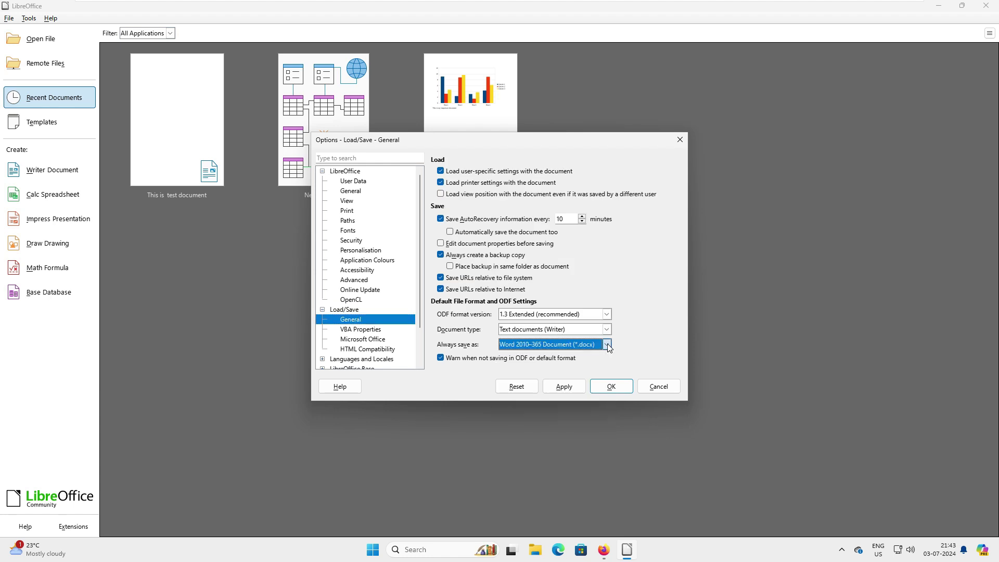
pyautogui.click(557, 331)
pyautogui.click(552, 333)
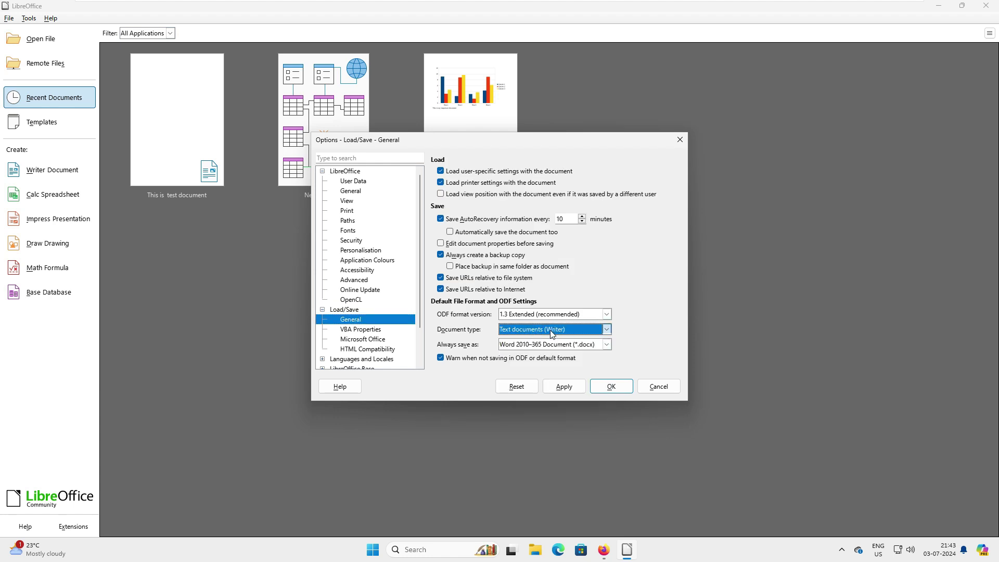
pyautogui.click(564, 388)
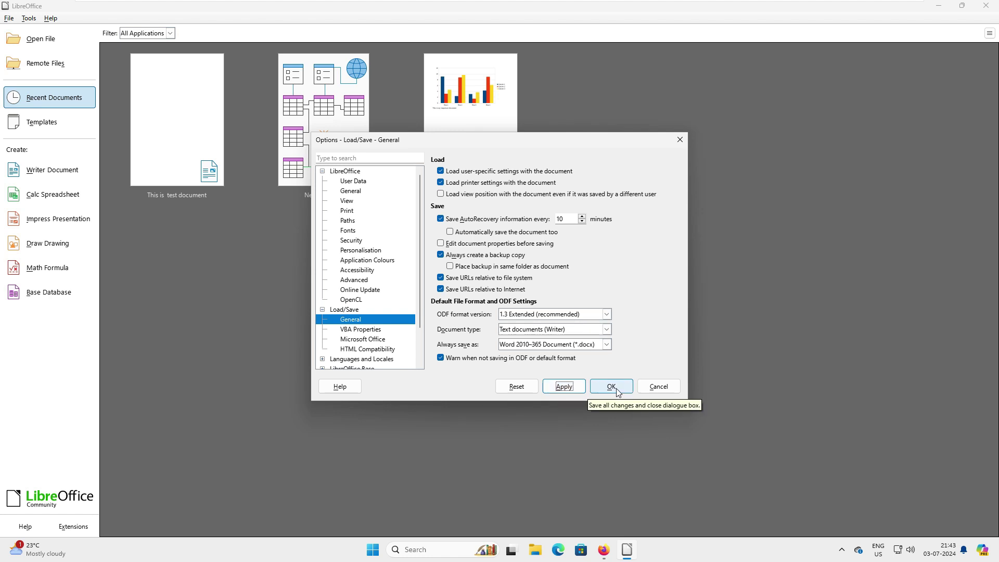
pyautogui.click(612, 387)
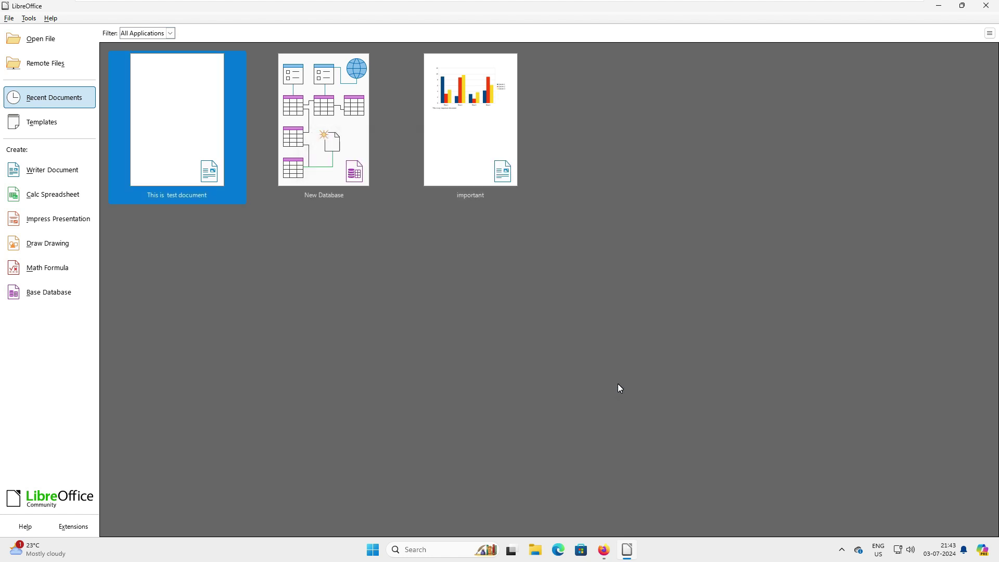
pyautogui.hotkey('alt', 'F4')
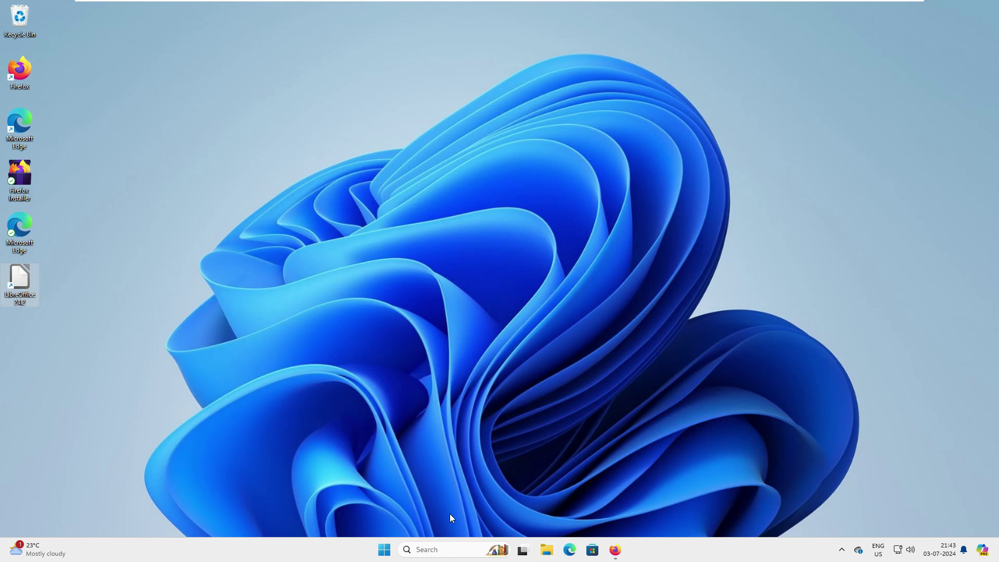
# Open a maximized File Explorer window and display the Documents folder.
pyautogui.click(547, 550)
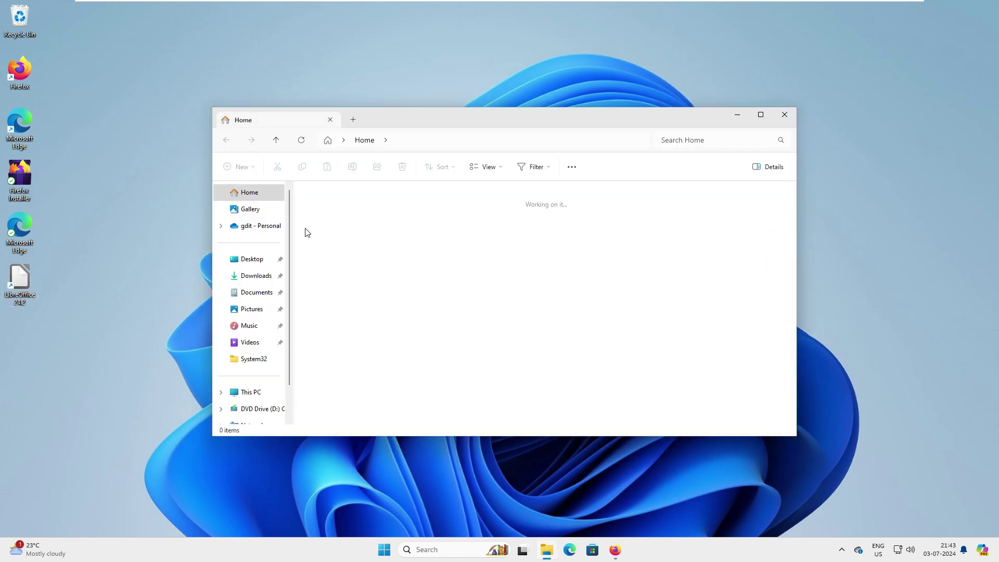
pyautogui.press('super+Up')
pyautogui.click(43, 164)
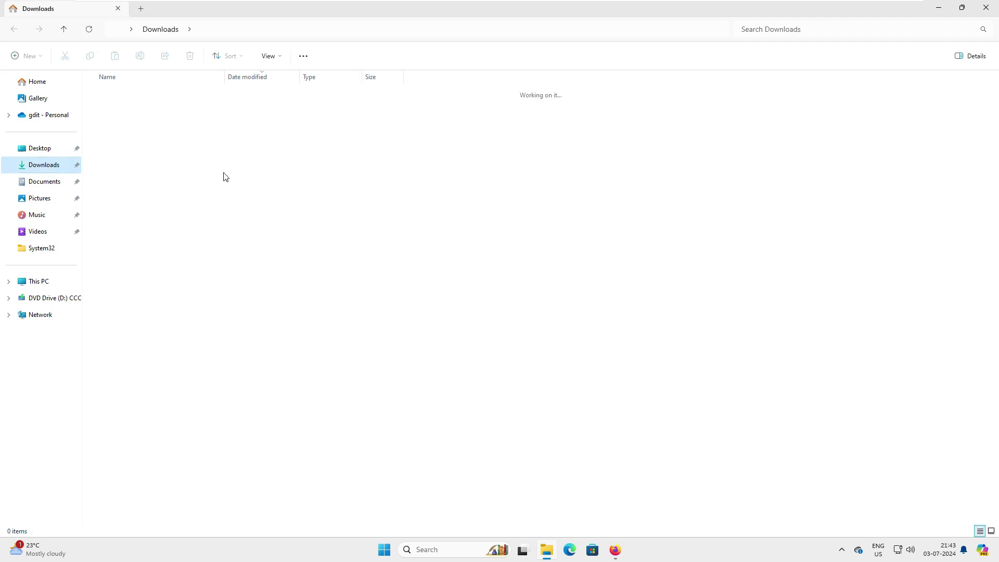
pyautogui.click(44, 181)
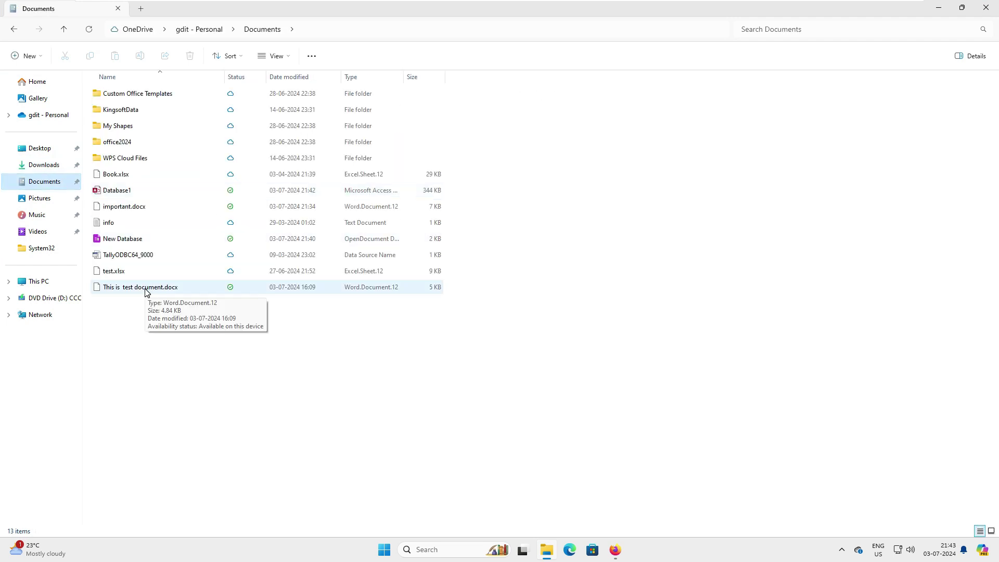
# Open important.docx from the Documents folder in Word and select the chart's red Column 2 series.
pyautogui.click(136, 207)
pyautogui.doubleClick(136, 207)
pyautogui.doubleClick(434, 214)
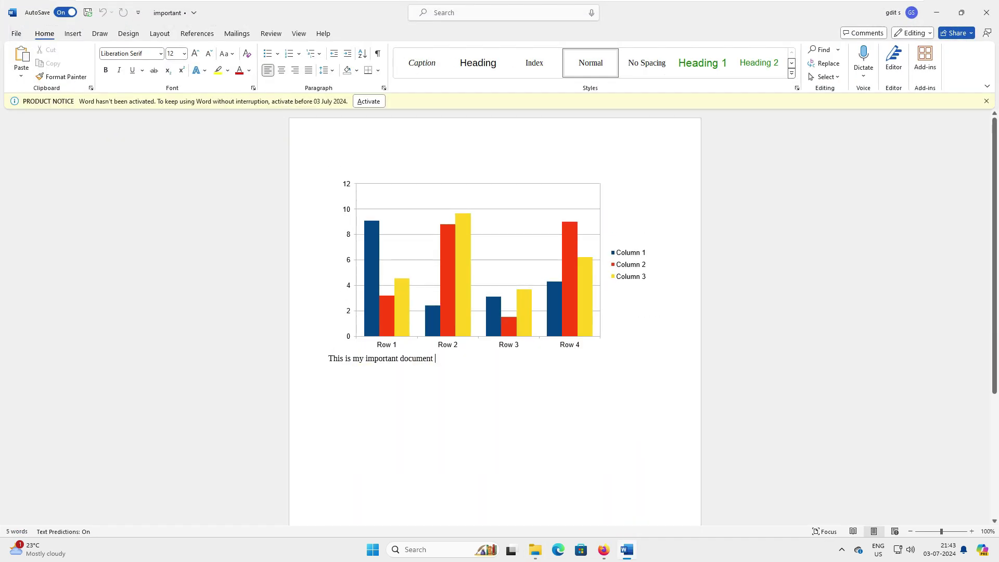
pyautogui.click(452, 240)
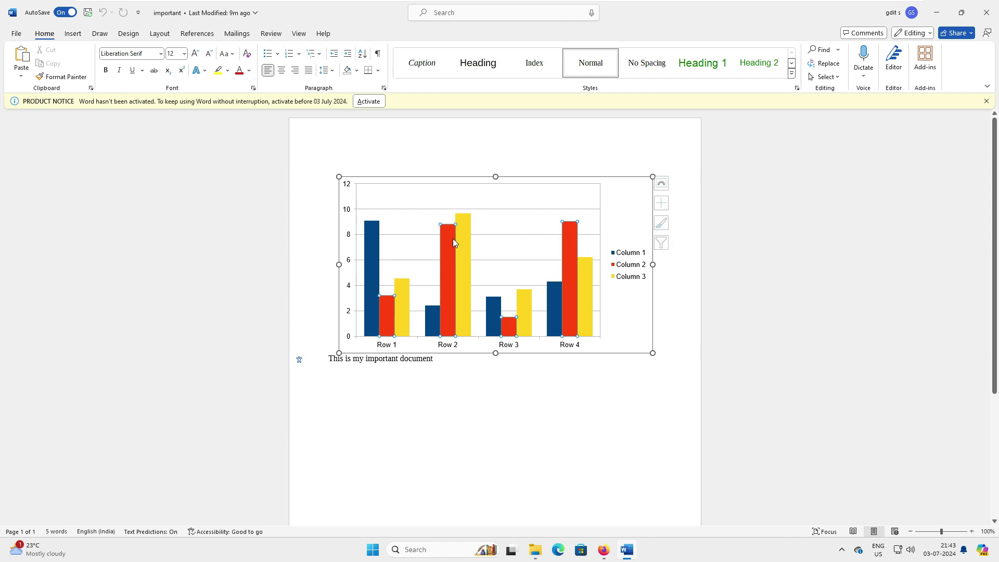